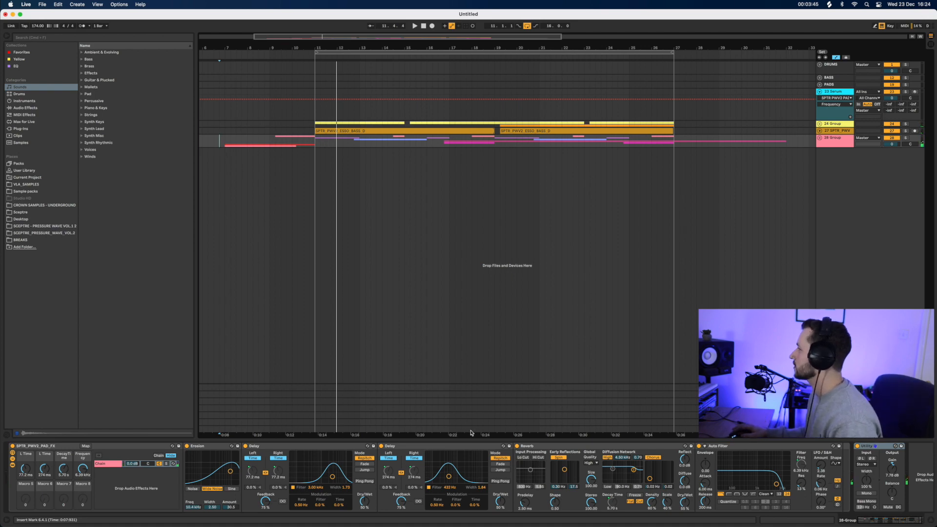
Bypass the SPTR_PWV2_PAD_FX rack on the 23 Serum track and open the Serum plugin window.
left_click(832, 86)
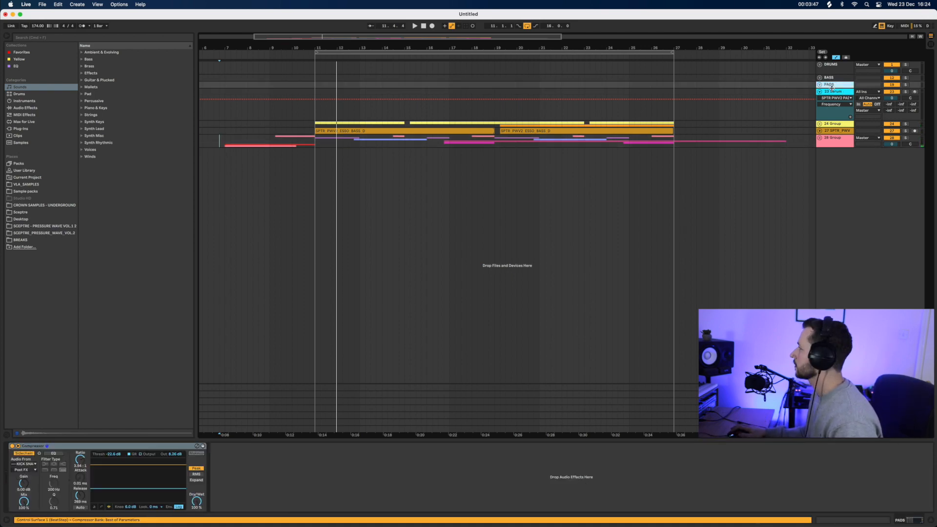
left_click(839, 93)
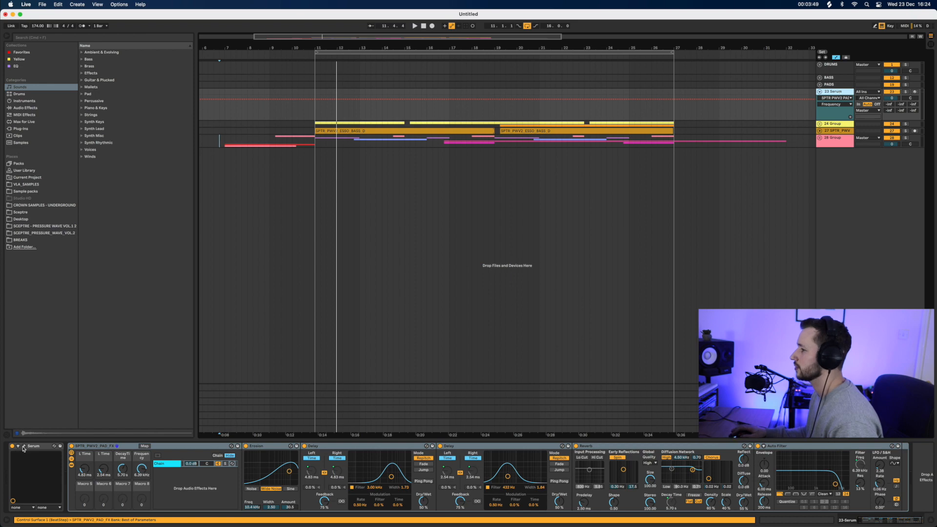
left_click(71, 446)
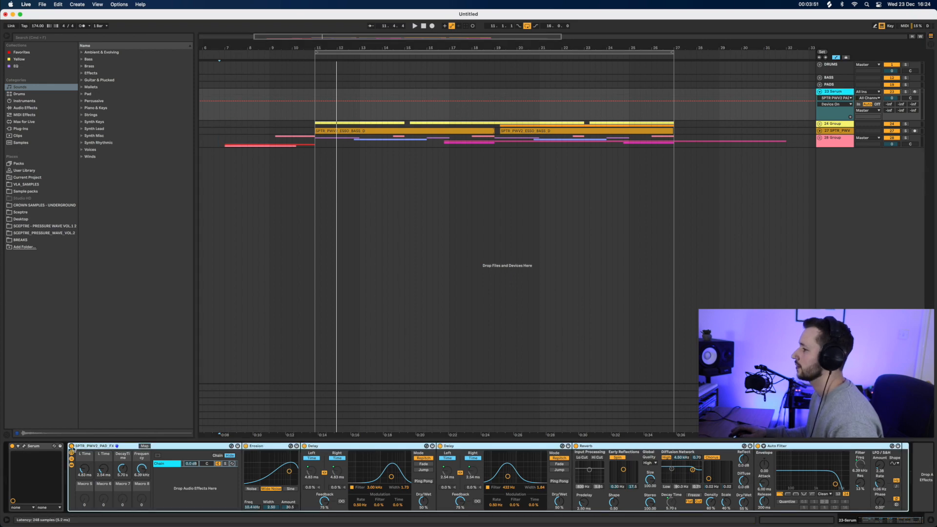
left_click(27, 447)
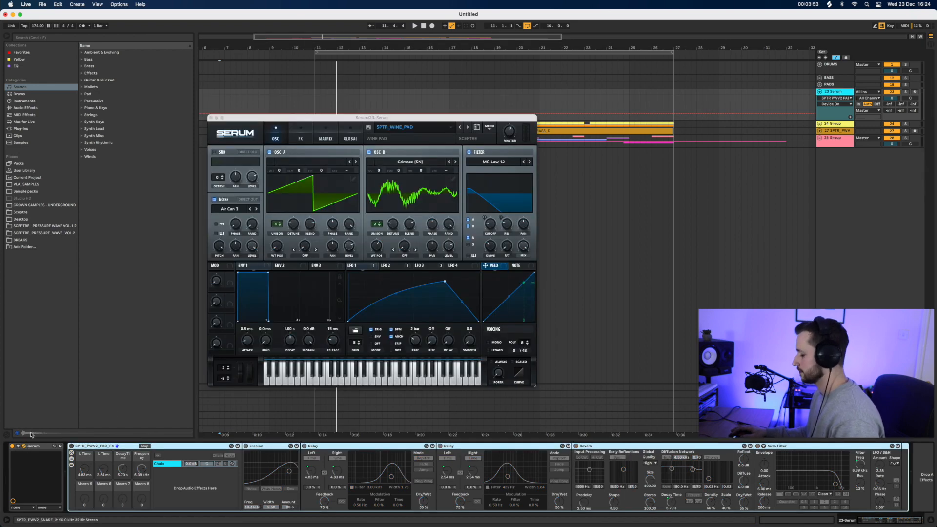
Arm the 23 Serum track and play a few test notes with the SPTR_WINE_PAD preset.
left_click(916, 92)
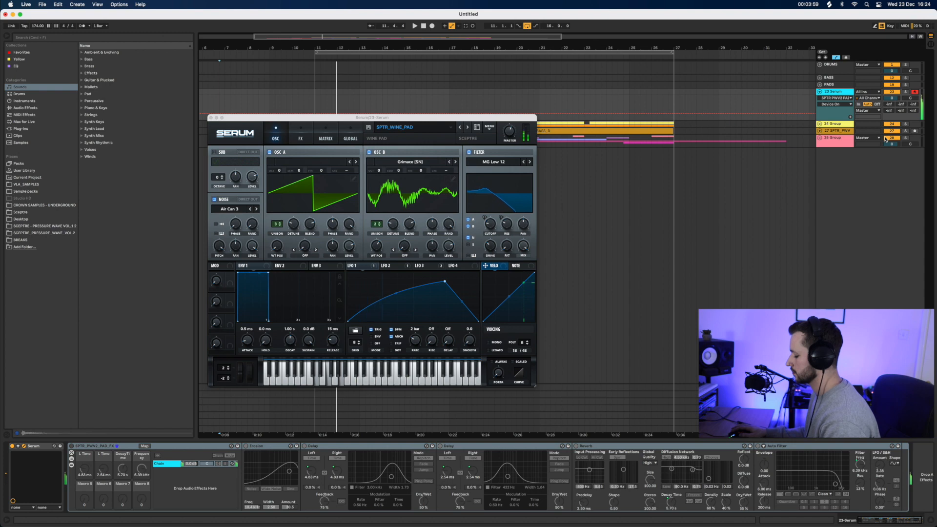
key("z")
key("s")
key("f")
key("h")
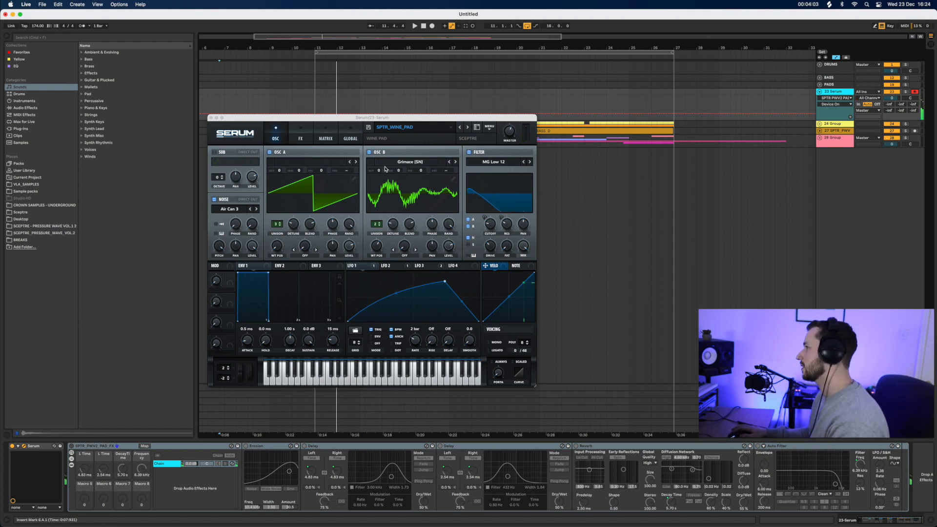
Browse the Serum pad presets SPTR_SWELL_PAD, SPTR_SUS_PAD, SPTR_RESO_PAD and SPTR_PLUCK_PAD.
left_click(461, 128)
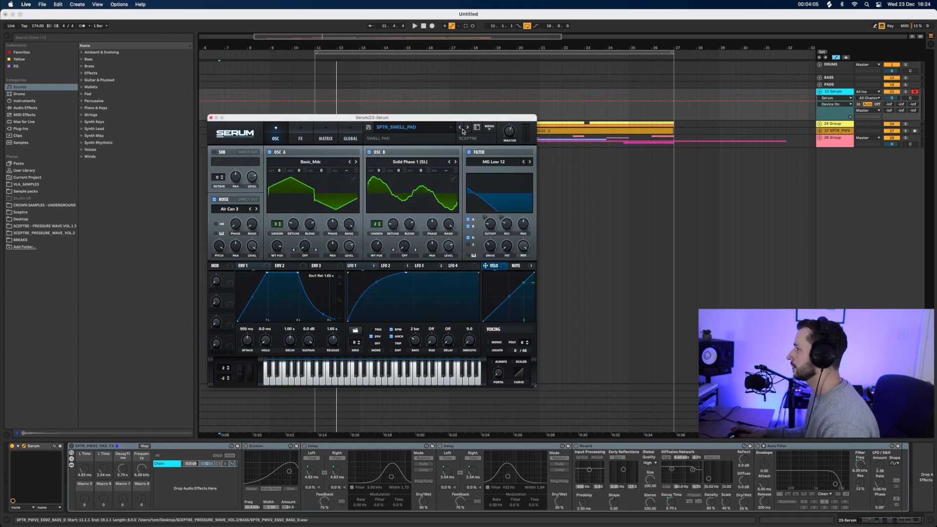
left_click(462, 128)
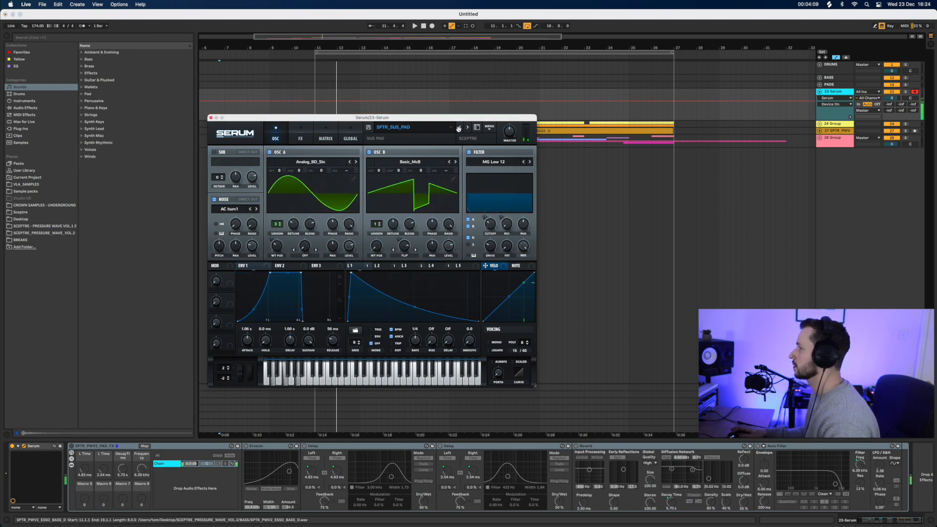
left_click(459, 129)
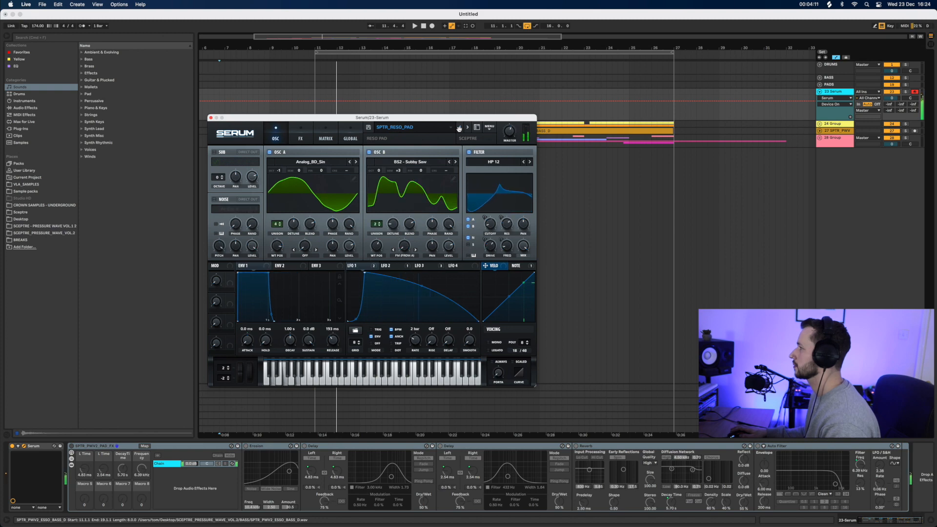
left_click(458, 128)
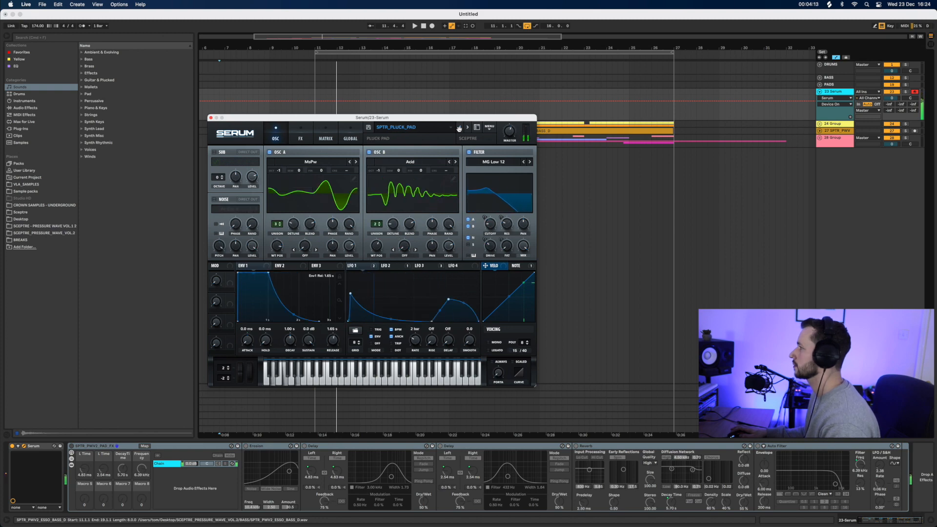
Play test notes with the SPTR_PLUCK_PAD preset, repeating them one octave higher.
key("f")
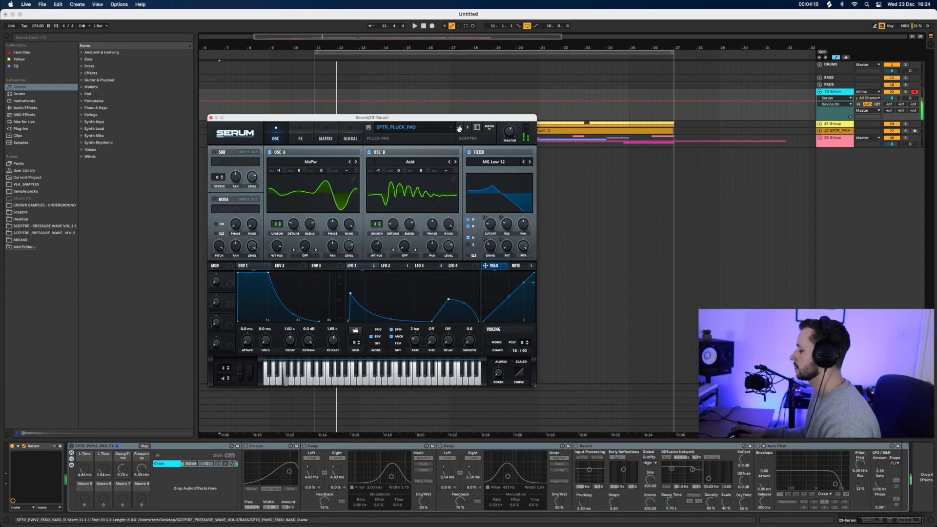
key("h")
key("x")
key("s")
key("f")
key("h")
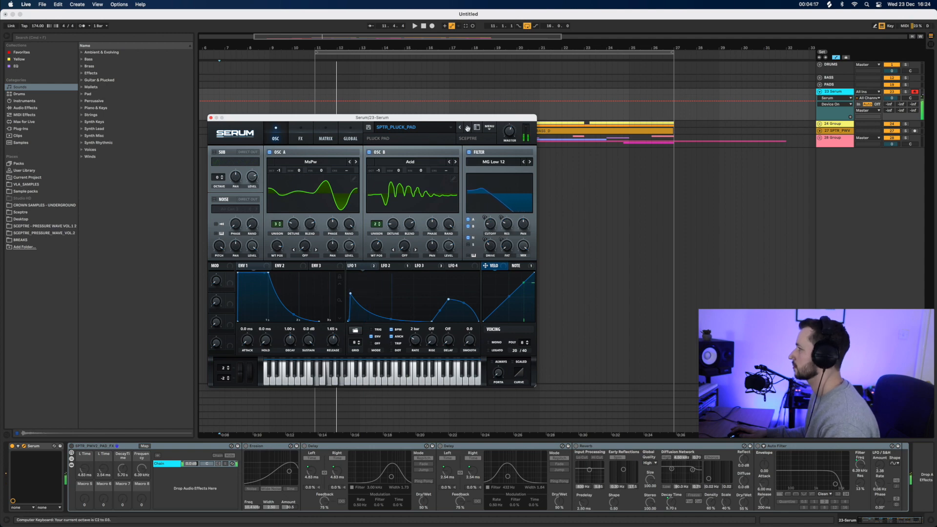
Load the SPTR_LUSH_PAD preset and audition it while shifting the keyboard octave down and up.
left_click(459, 128)
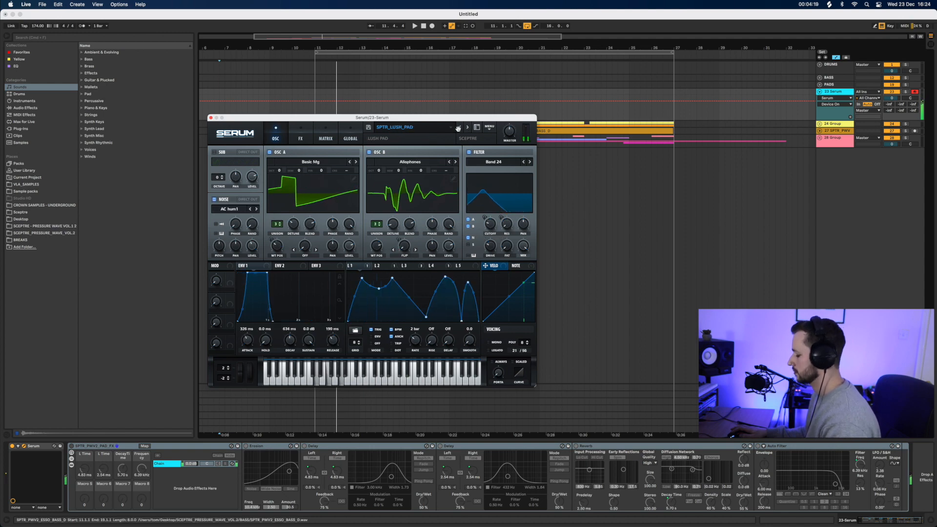
key("z")
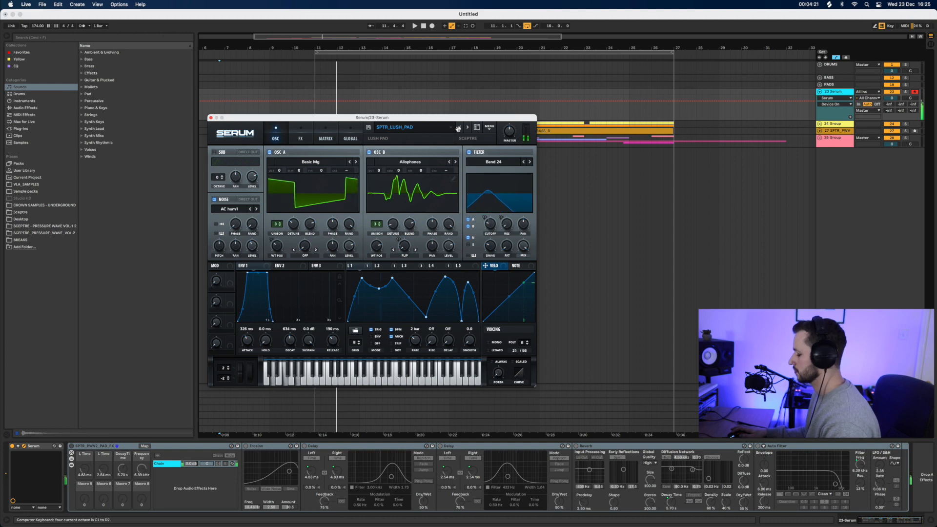
key("x")
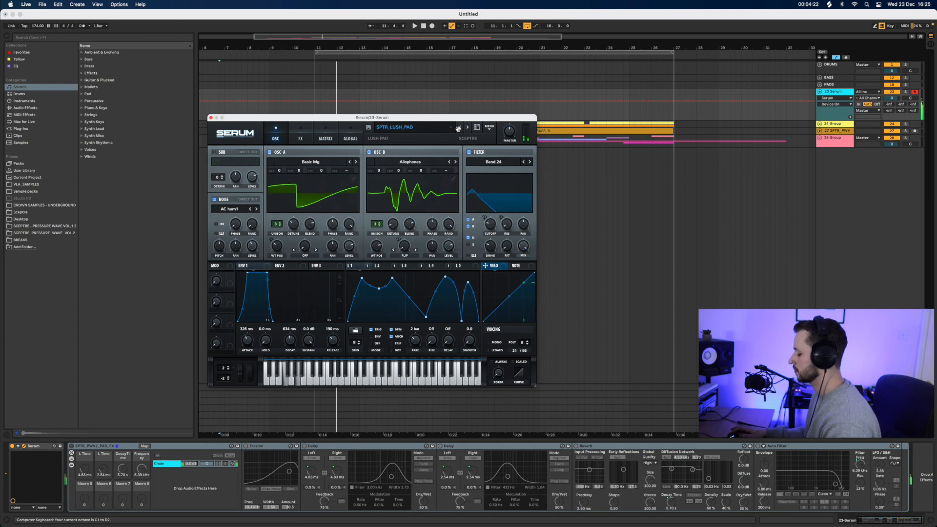
Reset Serum to its Init preset and reposition the plugin window over the arrangement.
left_click(487, 127)
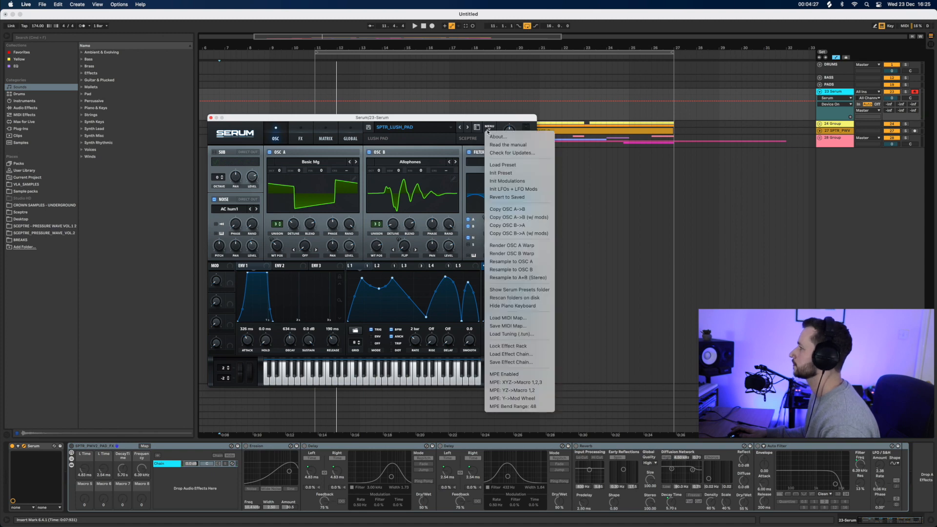
left_click(504, 174)
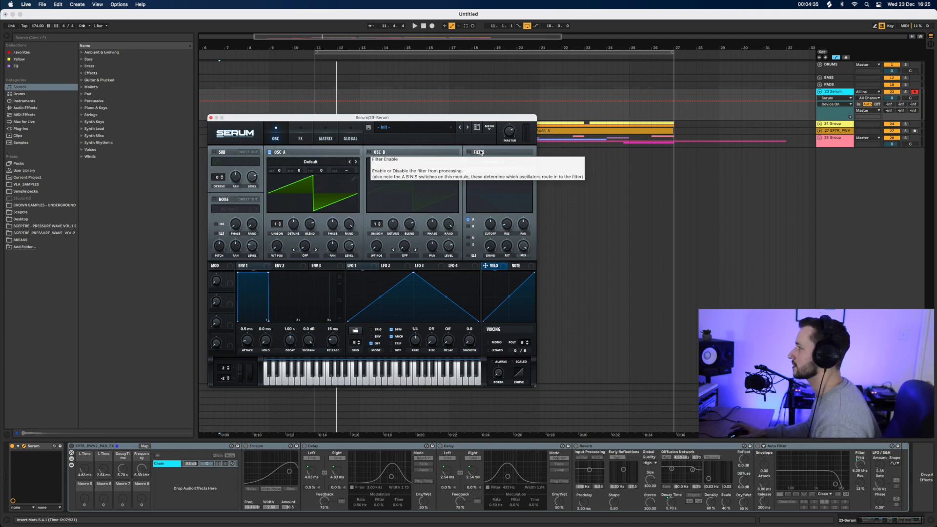
left_click(480, 153)
left_click_drag(425, 119, 505, 104)
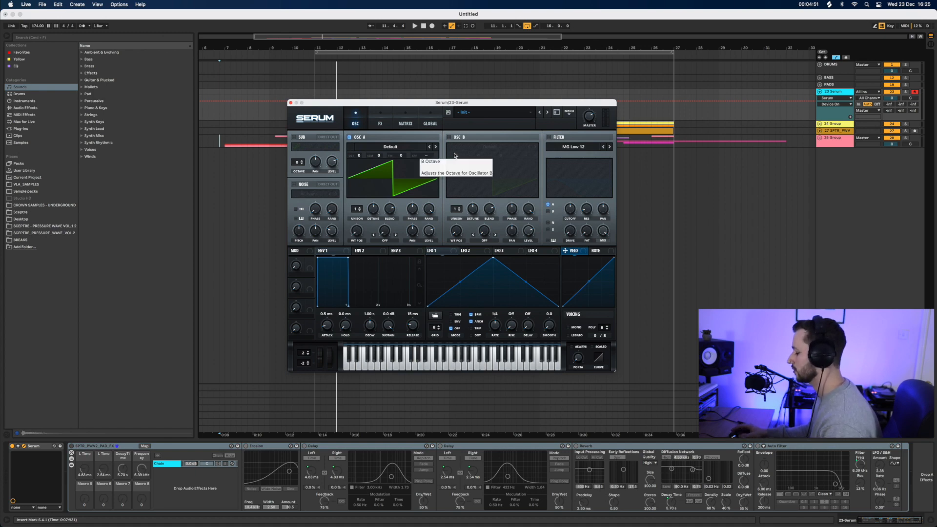
Load the Electric Guitar [SL] spectral wavetable into oscillator A and play a test note.
left_click(417, 148)
mouse_move(405, 175)
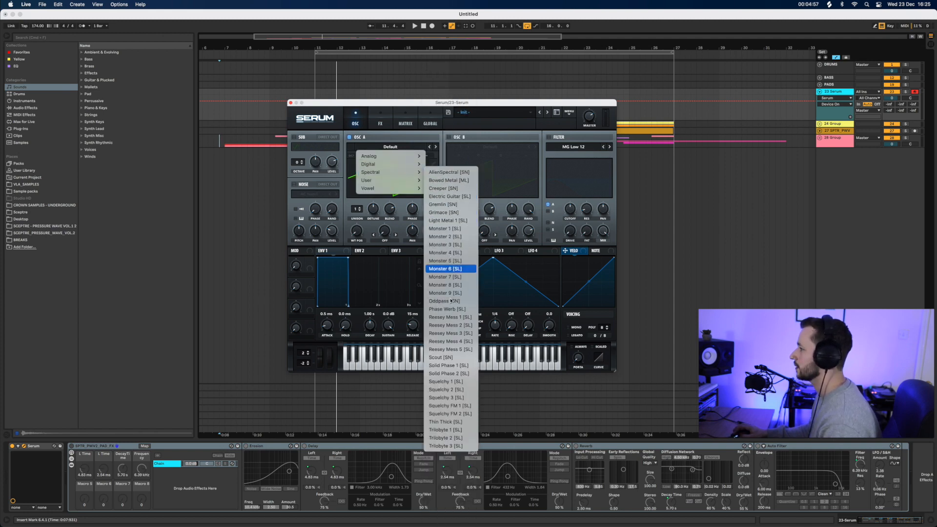
left_click(462, 197)
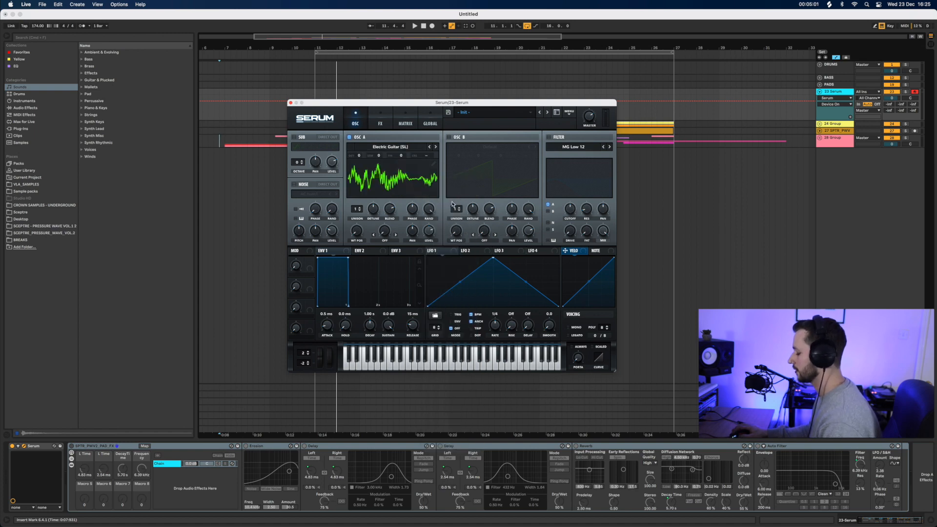
key("f")
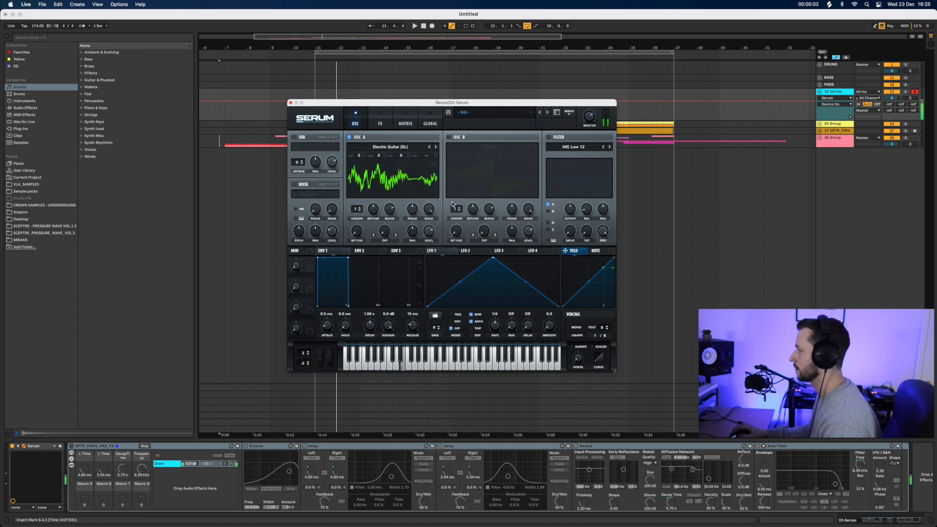
Step through neighbouring wavetables in oscillator A to Gremlin [SN], playing test notes to compare them.
left_click(436, 148)
left_click(436, 148)
key("f")
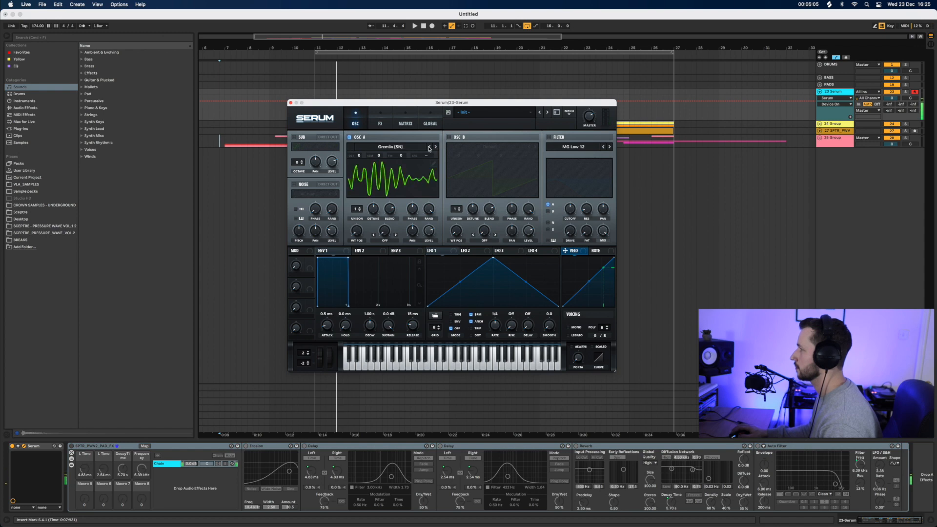
left_click(430, 147)
key("f")
key("f")
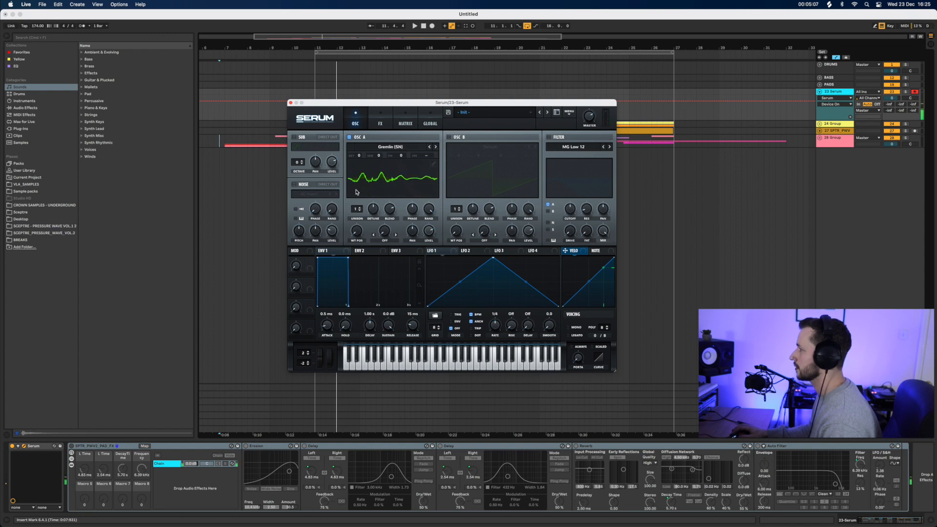
key("f")
Give oscillator A 3 unison voices with adjusted detune and switch its wavetable to Light Metal 1 [SL].
left_click(361, 207)
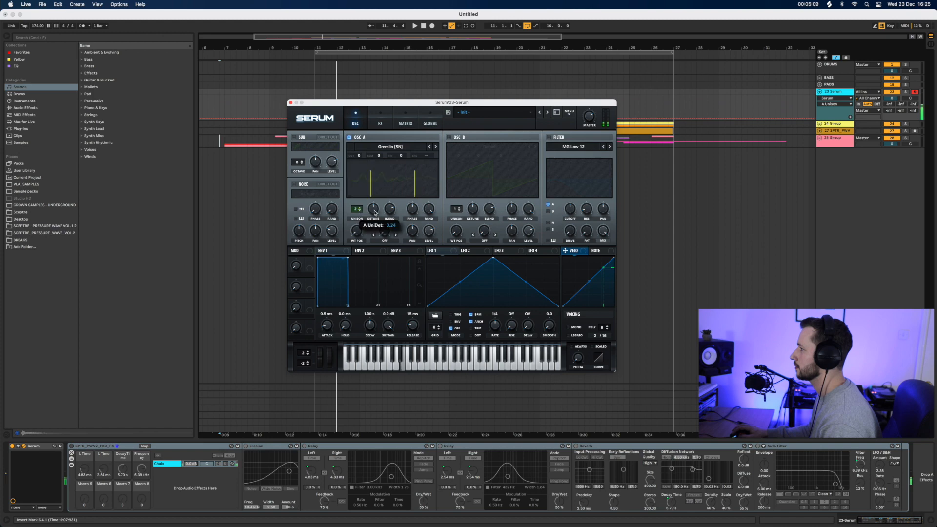
key("f")
left_click(361, 208)
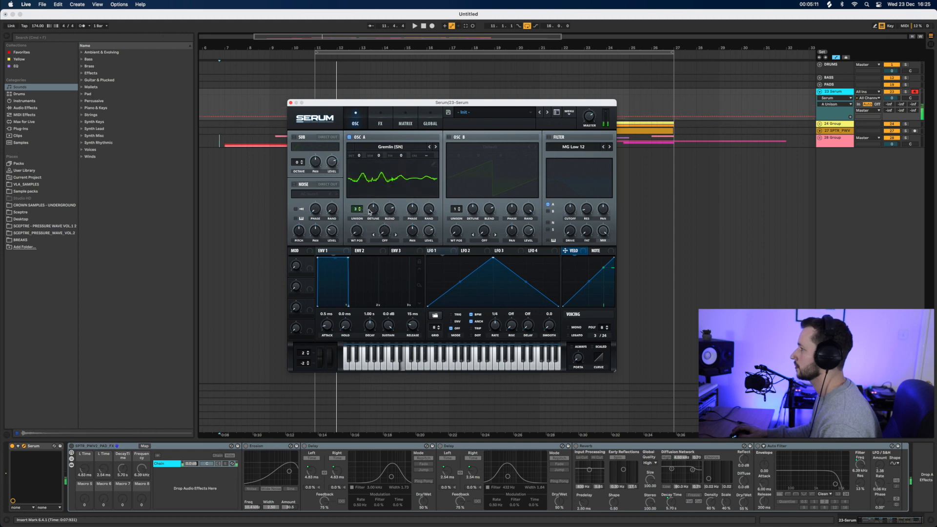
left_click_drag(373, 210, 374, 204)
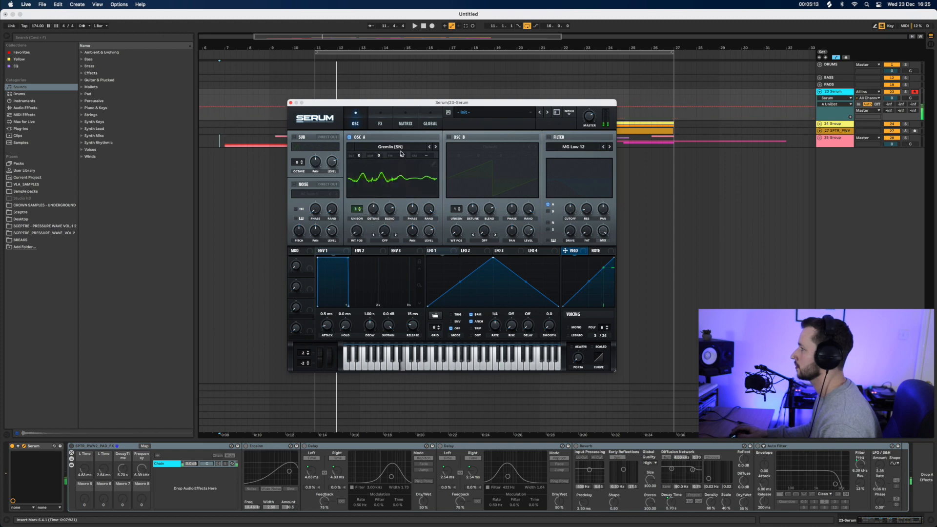
left_click(435, 147)
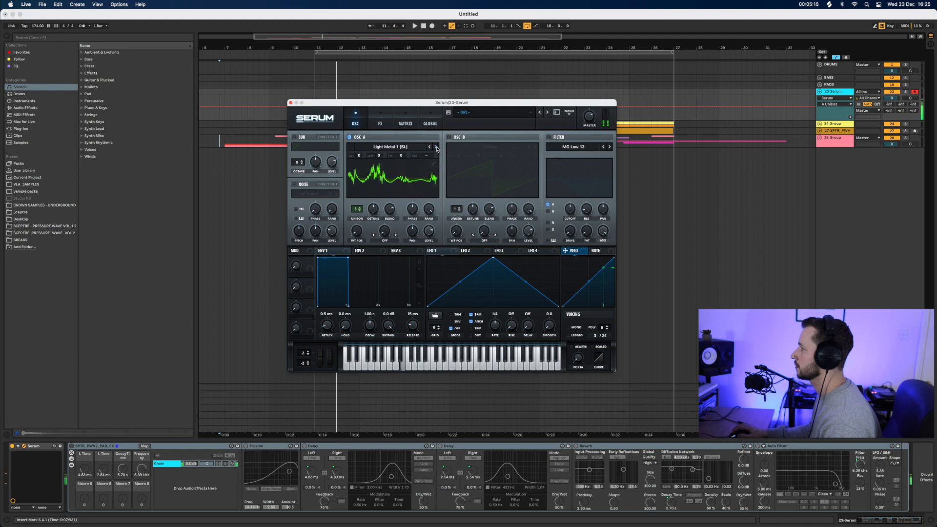
left_click_drag(376, 211, 379, 210)
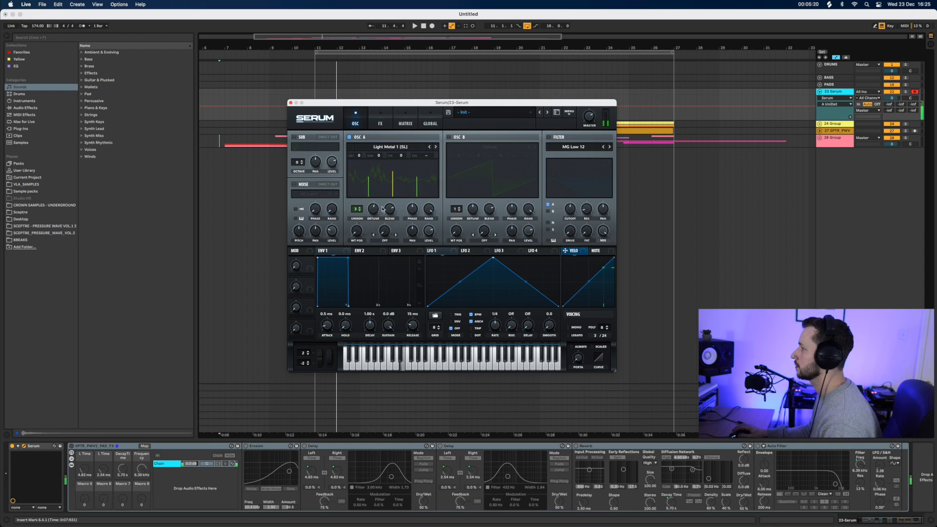
Enable oscillator B with the Squelchy 1 [SL] spectral wavetable and 3 detuned unison voices.
left_click(449, 138)
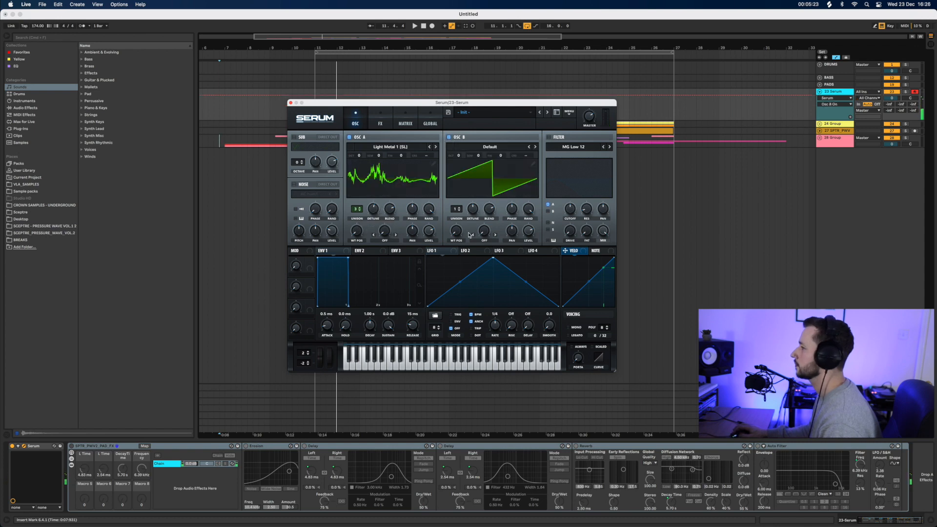
left_click(518, 149)
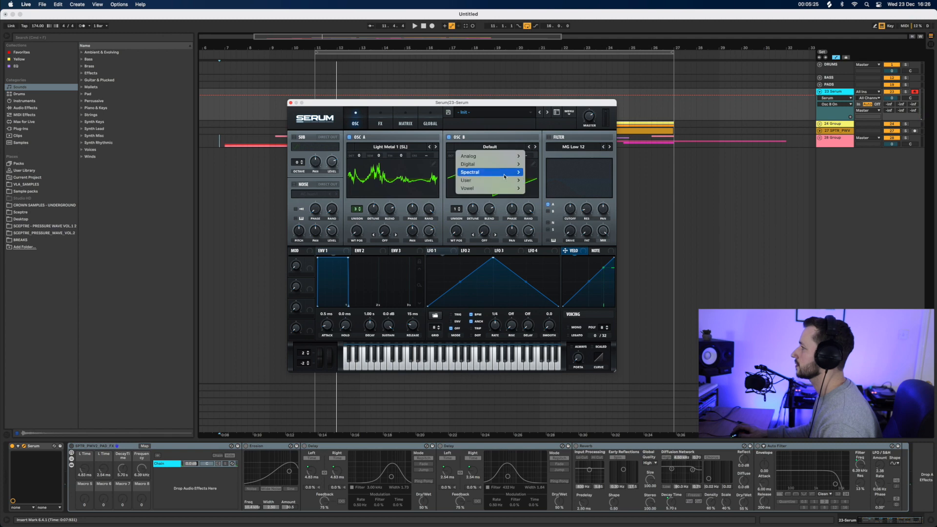
mouse_move(521, 173)
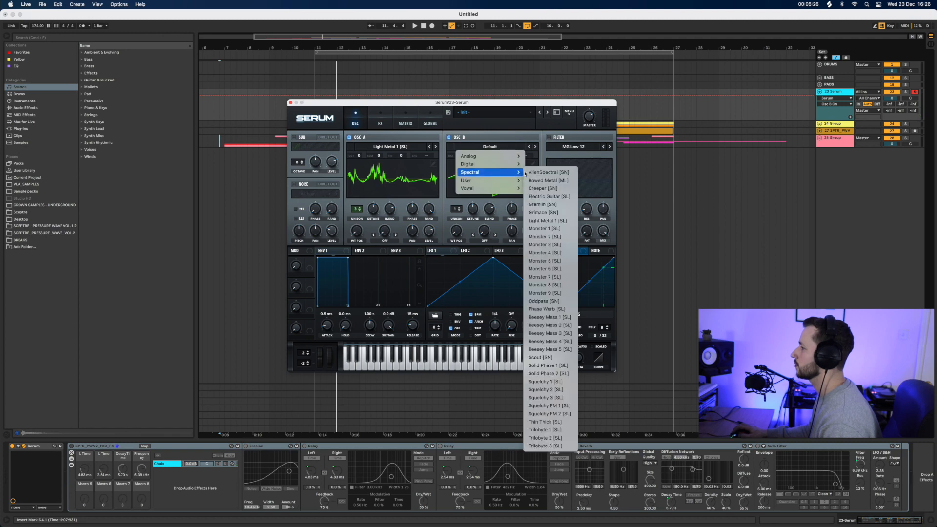
left_click(549, 382)
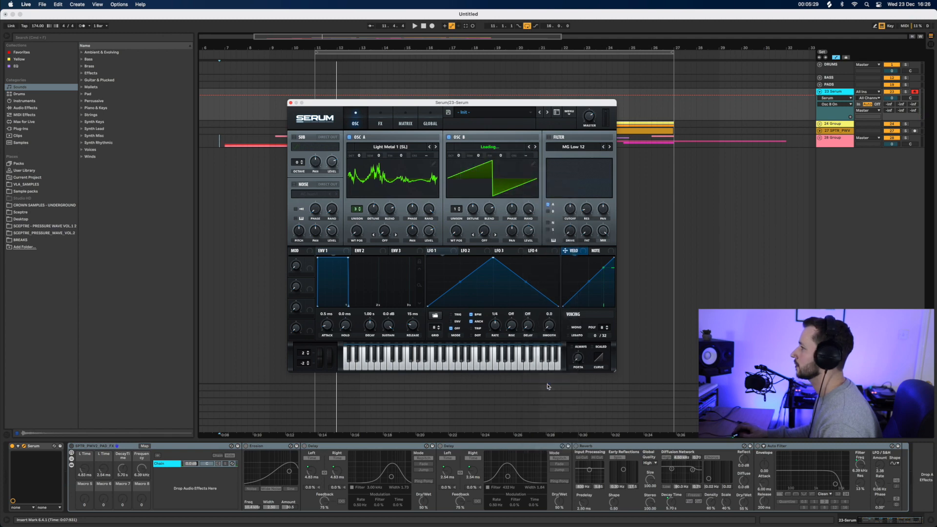
left_click(460, 209)
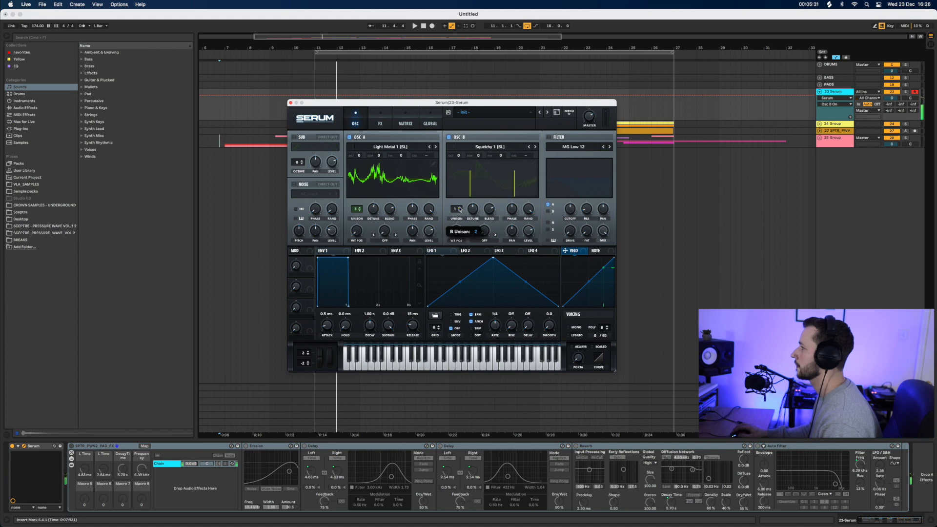
left_click_drag(460, 209, 478, 207)
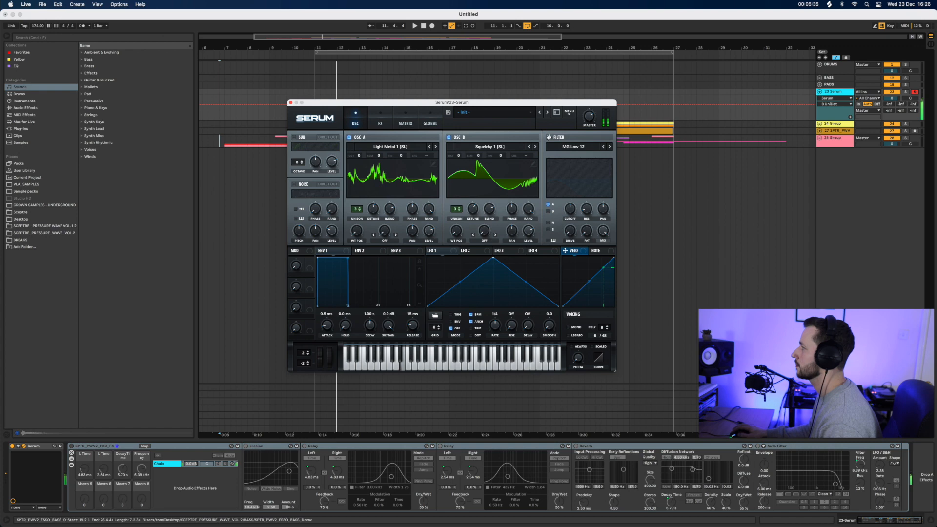
Enable the MG Low 12 filter with oscillator B also routed through it and adjust the cutoff.
left_click(549, 137)
left_click_drag(574, 213, 565, 210)
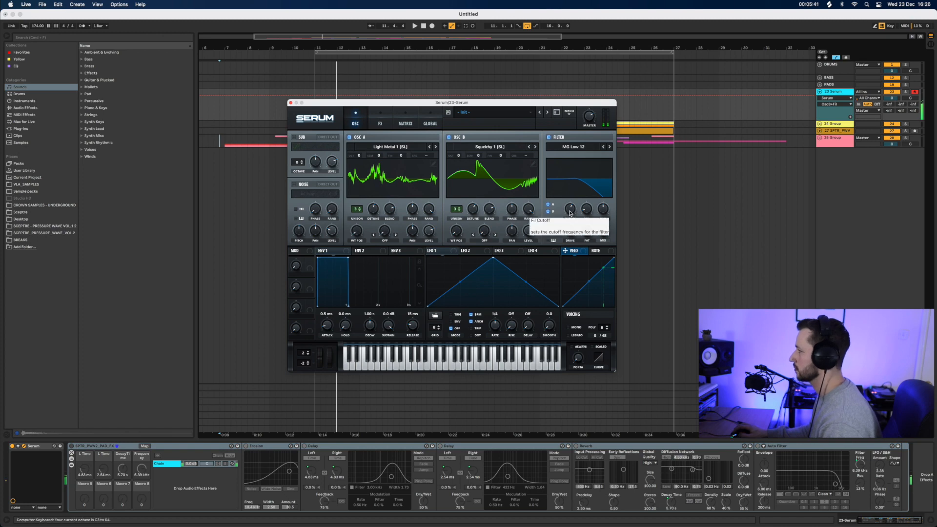
Shift the computer keyboard's octave and play test notes to audition the filtered two-oscillator sound.
key("z")
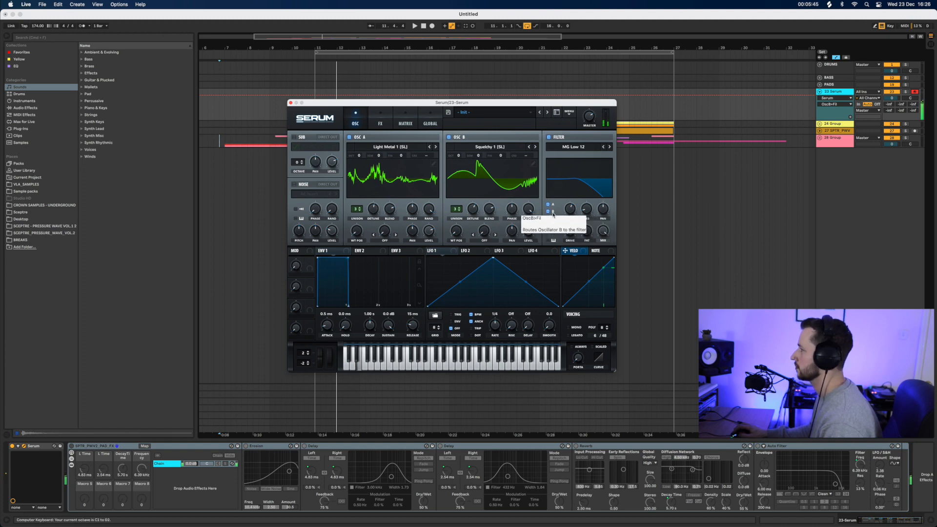
key("x")
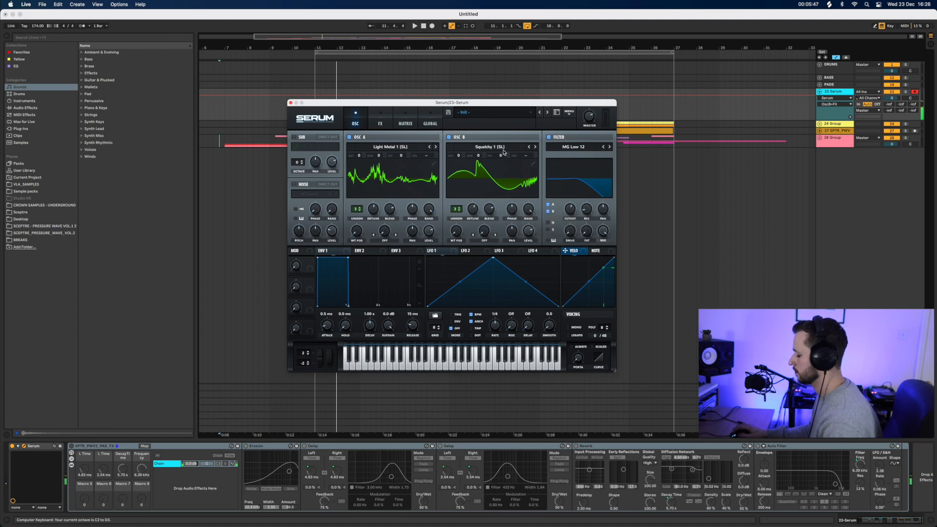
key("d")
key("j")
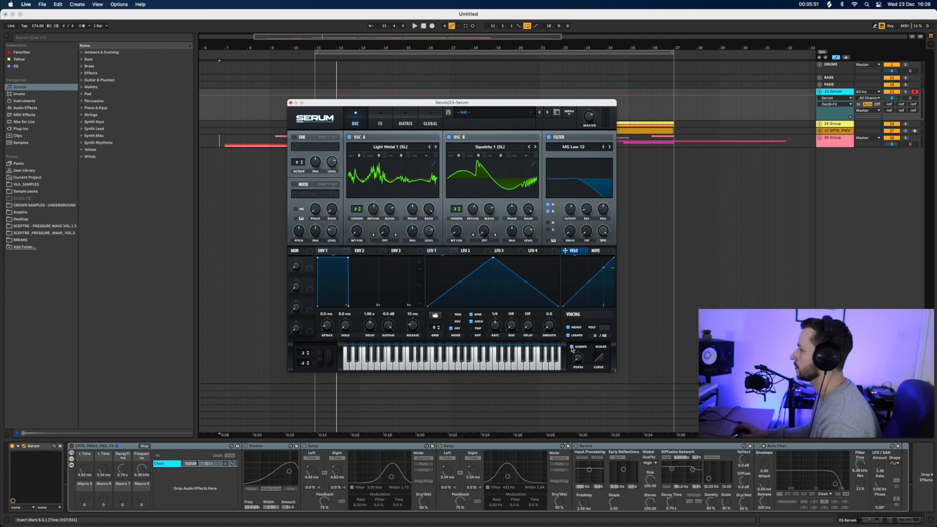
Keep portamento set to Always and return from mono legato to polyphonic voicing, playing test notes to compare.
key("h")
key("s")
key("f")
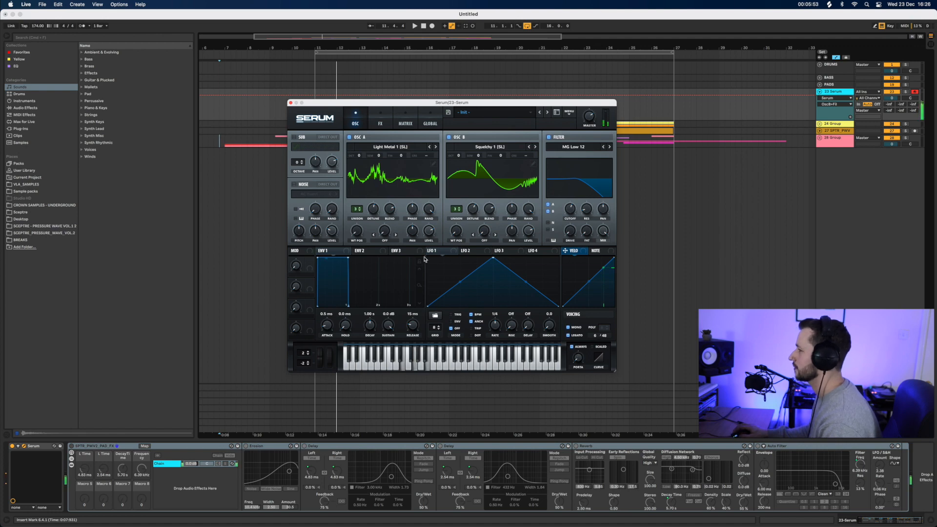
left_click(568, 327)
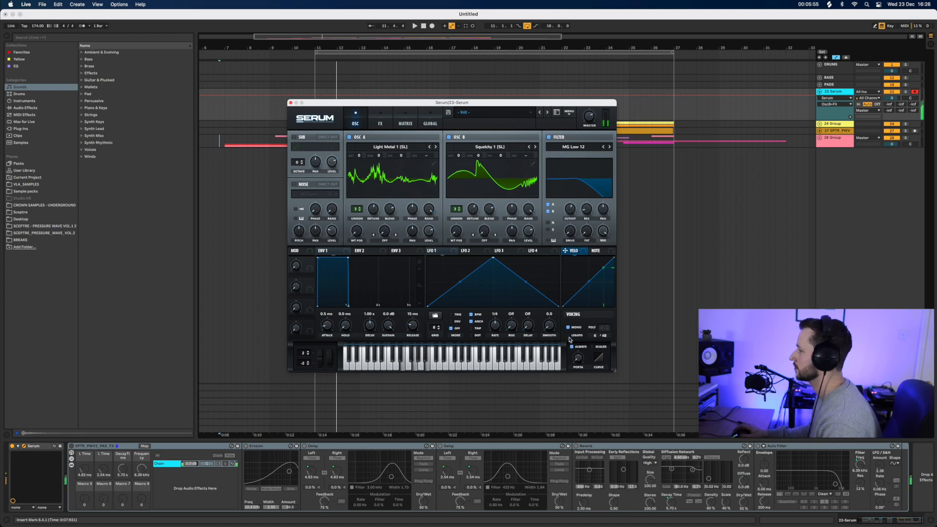
key("j")
key("g")
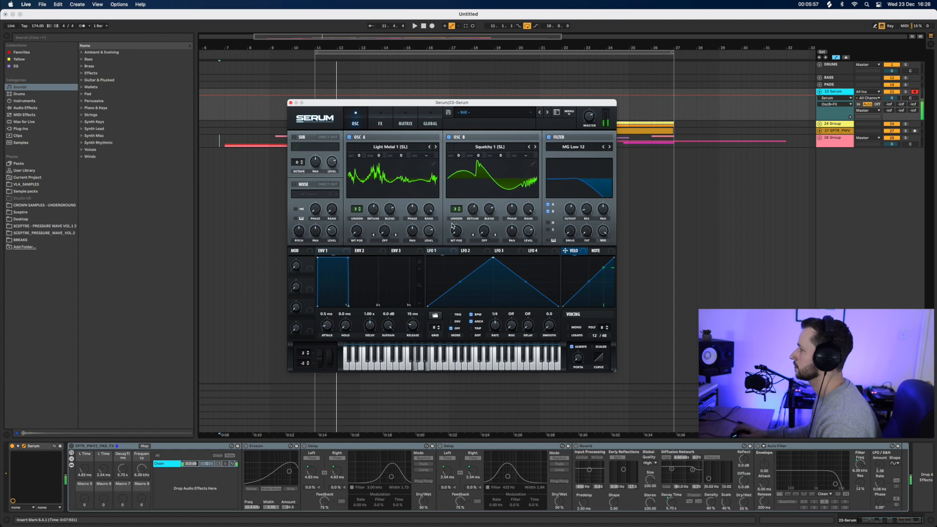
Set oscillator A's warp mode to FM (from B), adjust the warp amount and play a test chord.
left_click(385, 237)
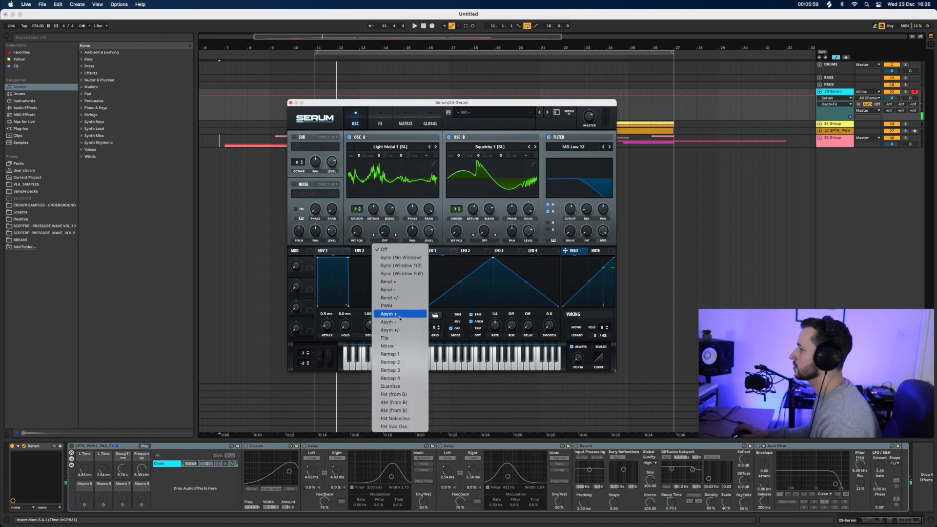
left_click(400, 395)
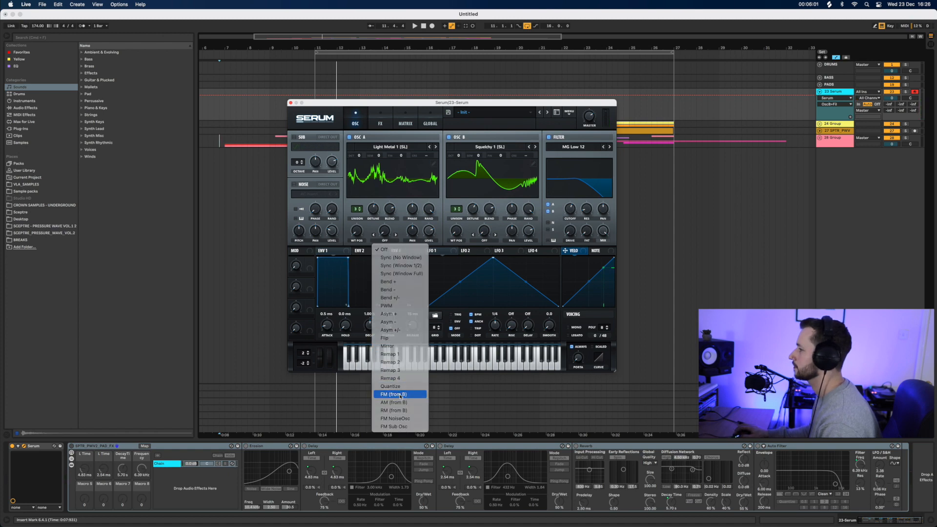
key("d")
key("j")
key("g")
left_click_drag(385, 231, 386, 221)
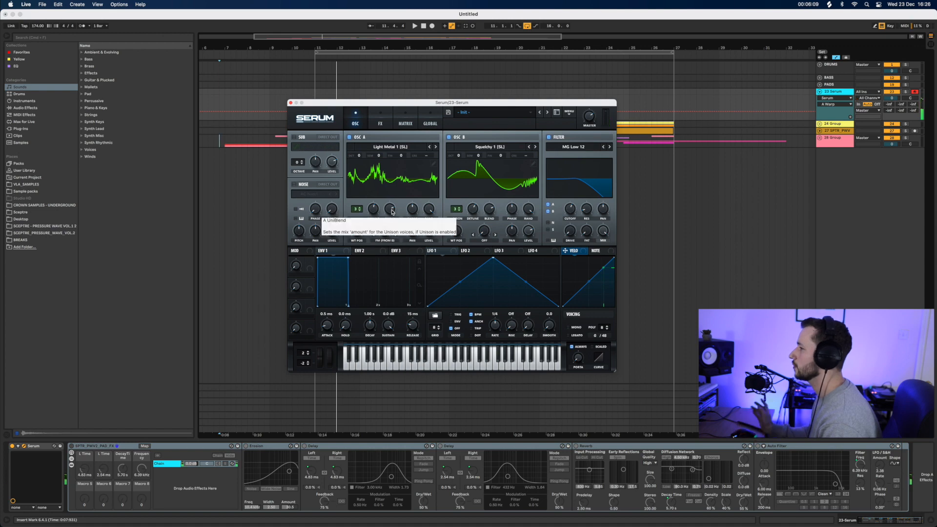
key("d")
key("g")
key("j")
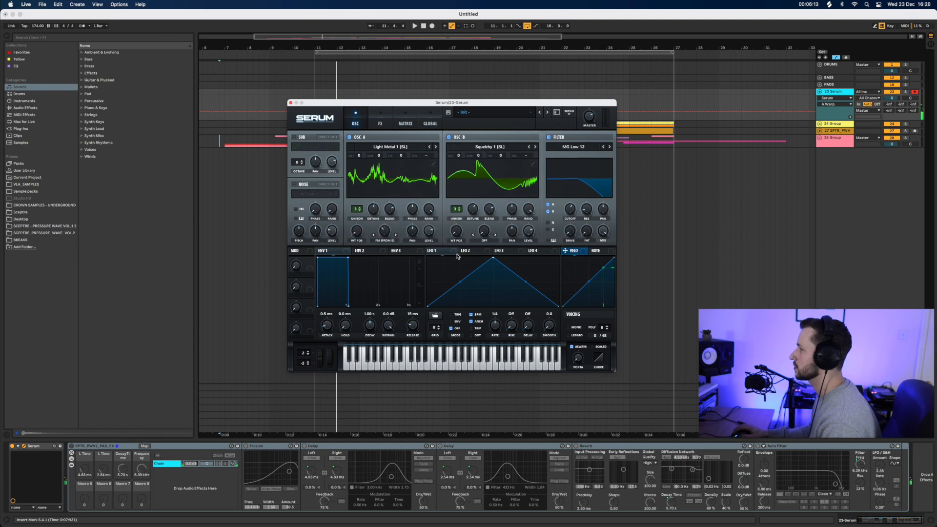
Assign LFO 1 to the wavetable positions of oscillators A and B and lower oscillator A's base position.
left_click_drag(445, 249, 357, 231)
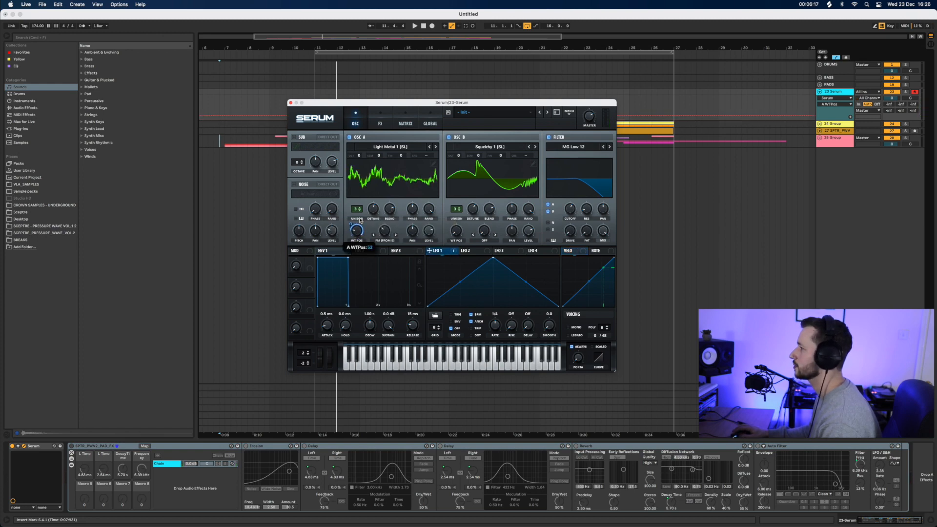
left_click_drag(353, 222, 347, 250)
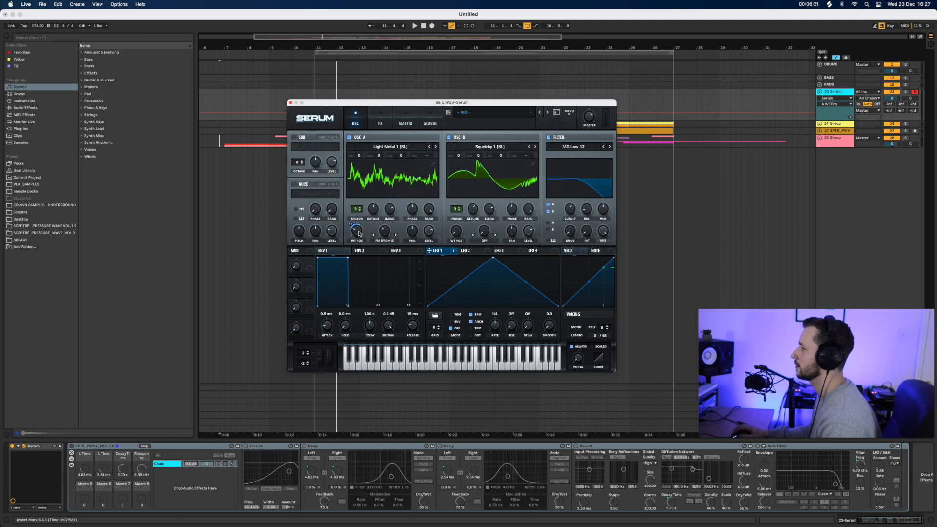
mouse_move(358, 234)
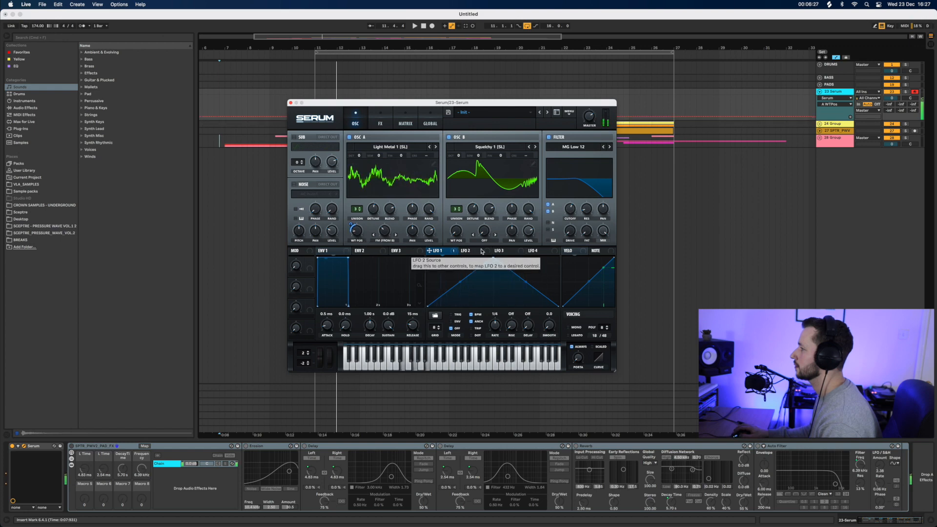
mouse_move(454, 254)
left_mouse_down()
mouse_move(457, 233)
mouse_move(451, 258)
left_mouse_up()
Try the MG Low 24 filter type, return to MG Low 12 and readjust the filter cutoff.
left_click_drag(575, 212, 569, 205)
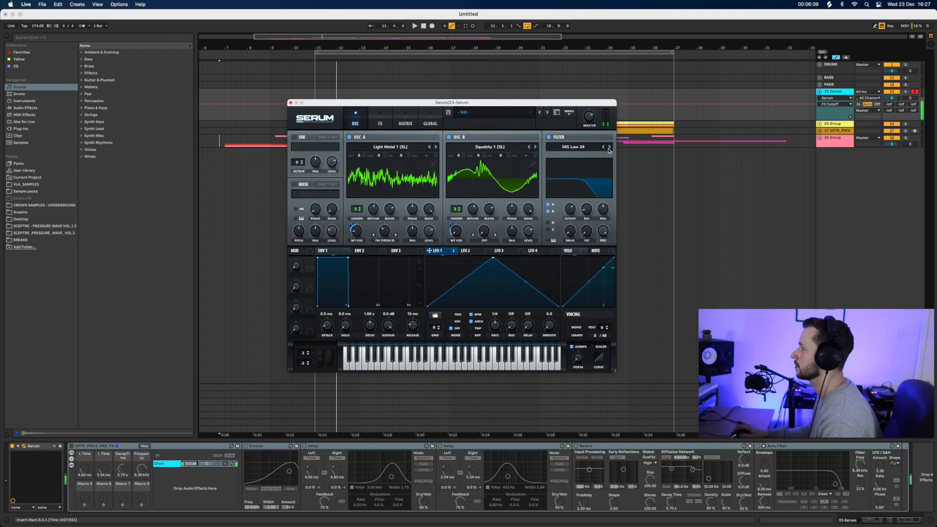
left_click(603, 147)
left_click_drag(578, 212, 574, 209)
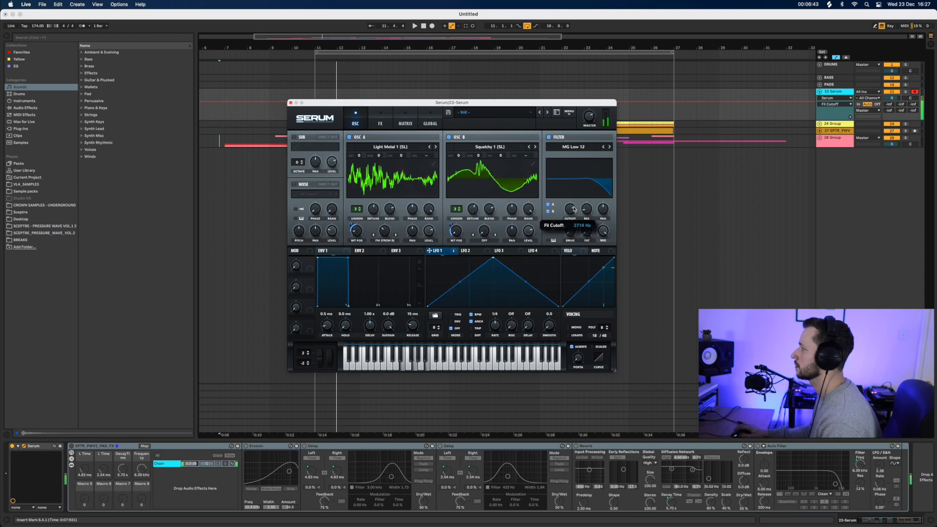
left_click_drag(575, 212, 574, 214)
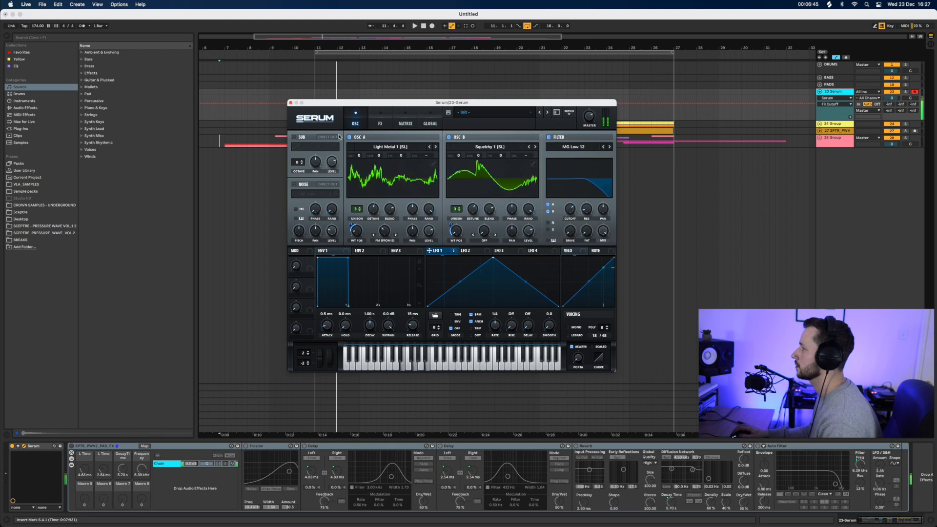
Enable the reverb and delay effects, setting the delay mix to about 41% and the reverb mix to about 42%.
left_click(385, 125)
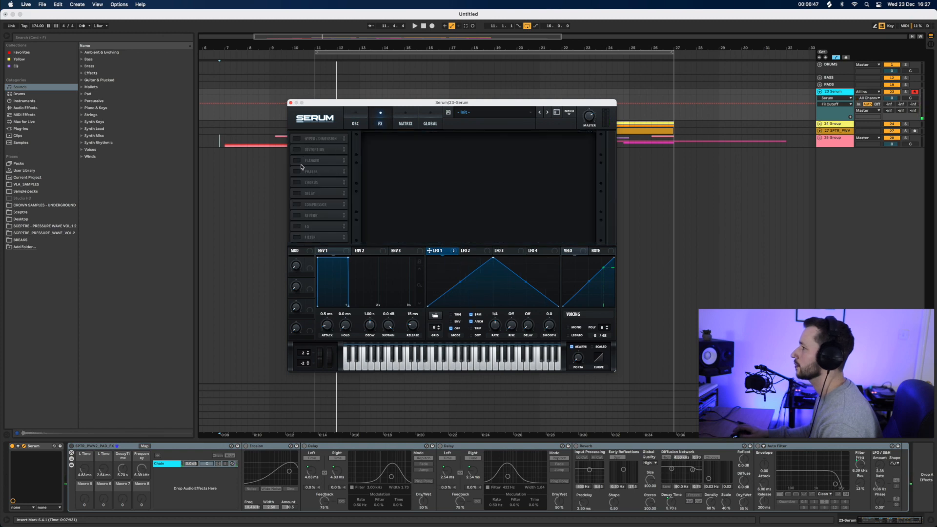
left_click(299, 216)
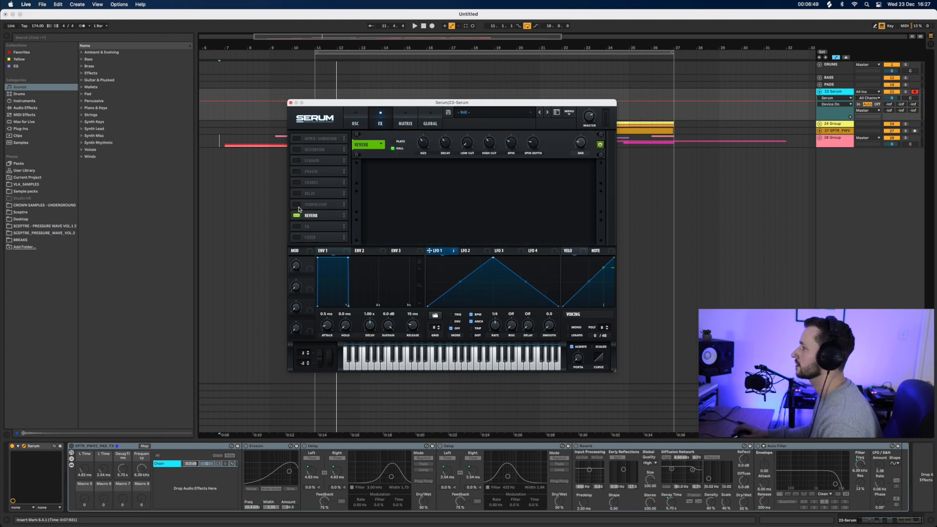
left_click(298, 195)
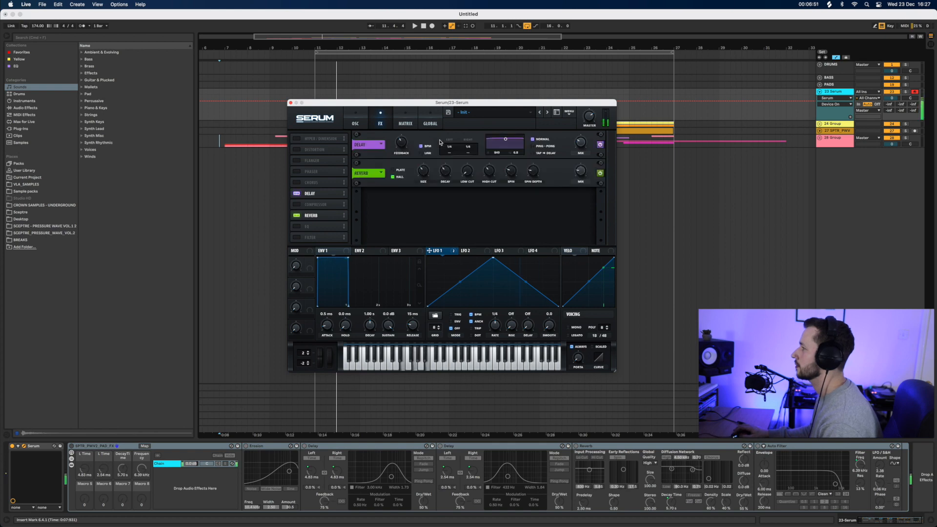
left_click(583, 147)
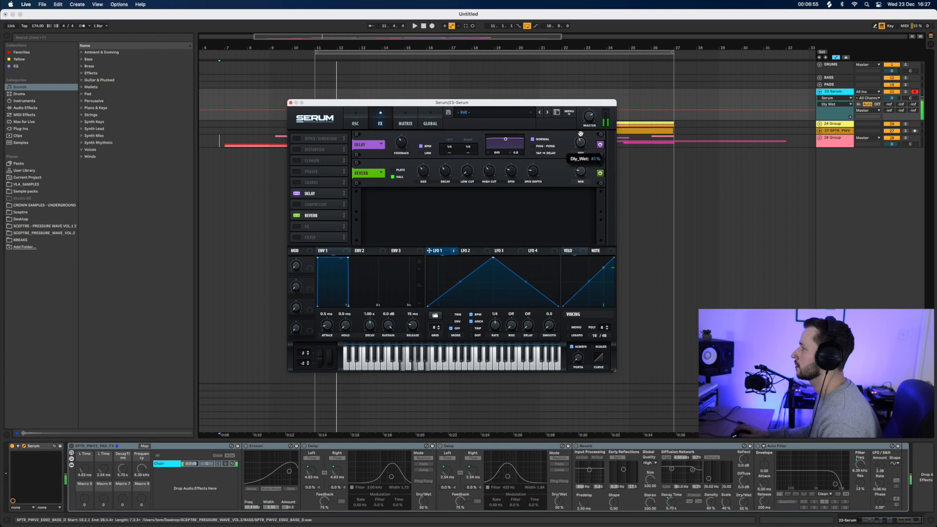
left_click_drag(581, 174, 582, 167)
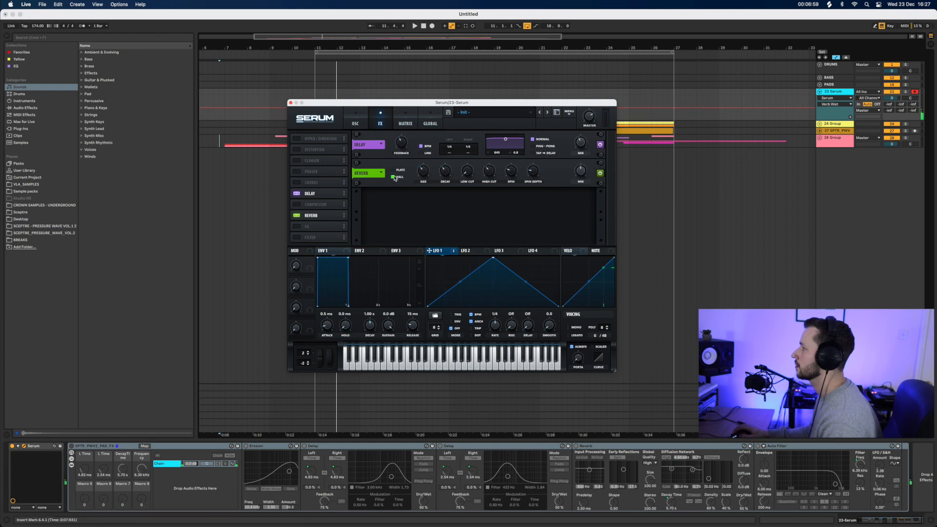
mouse_move(581, 174)
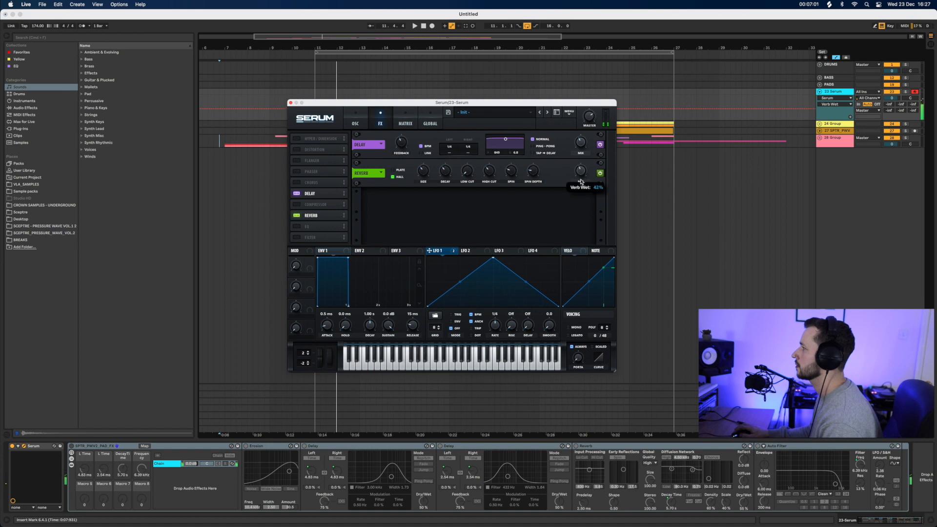
Change the filter type to BP 12, set its cutoff to about 612 Hz and play a test chord.
left_click(361, 124)
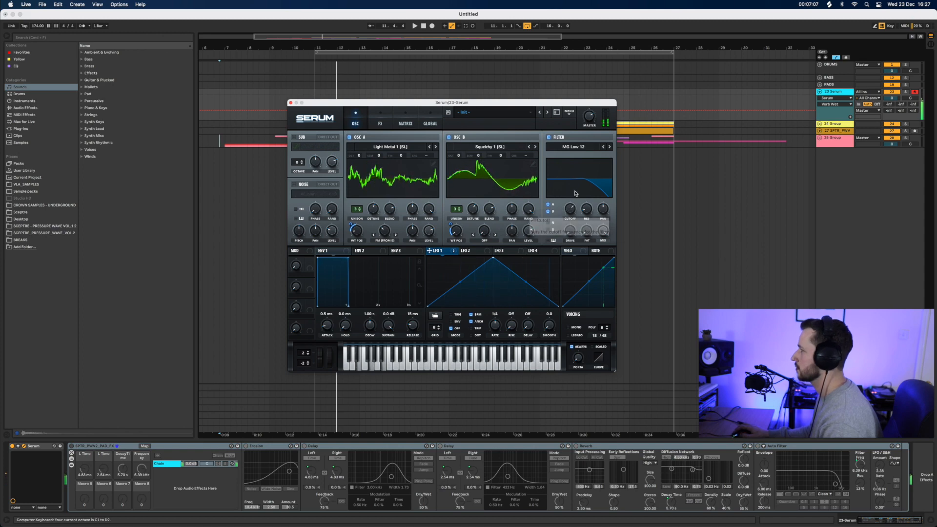
left_click(574, 147)
mouse_move(581, 156)
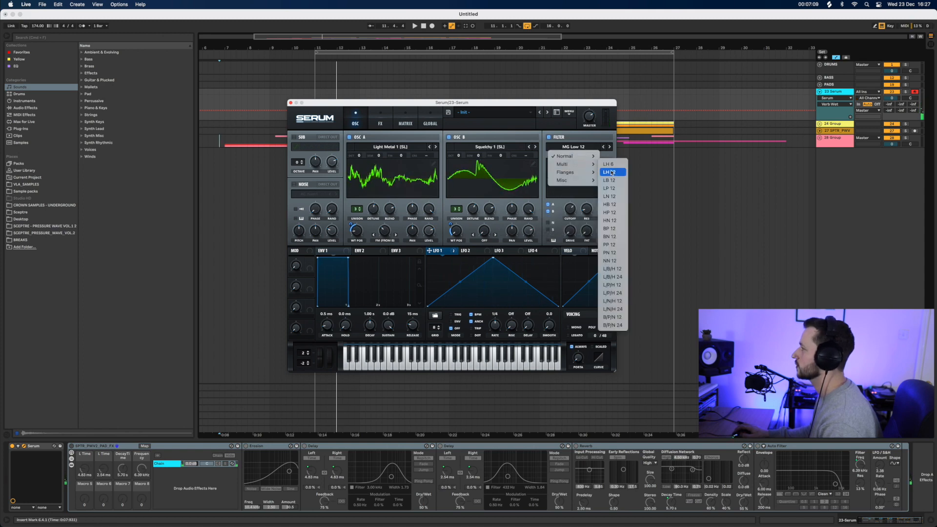
left_click(605, 228)
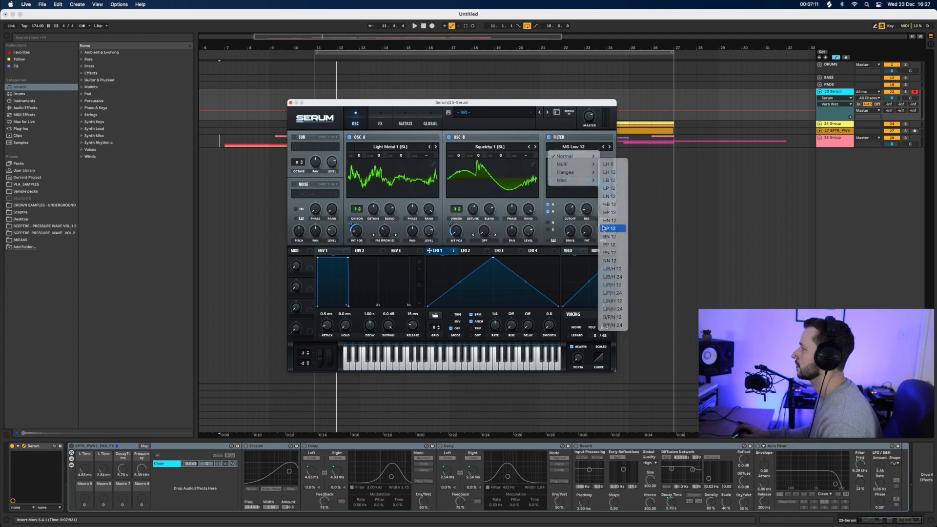
left_click_drag(571, 218, 572, 214)
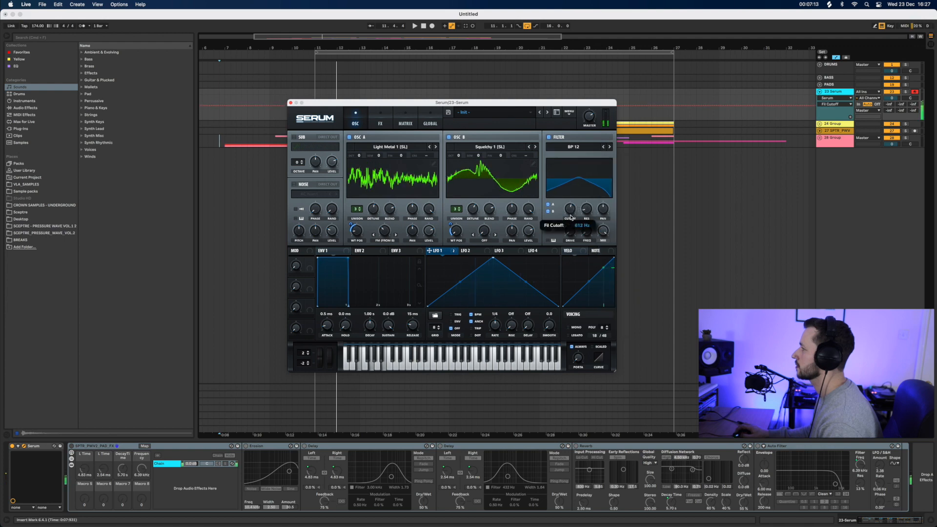
key("x")
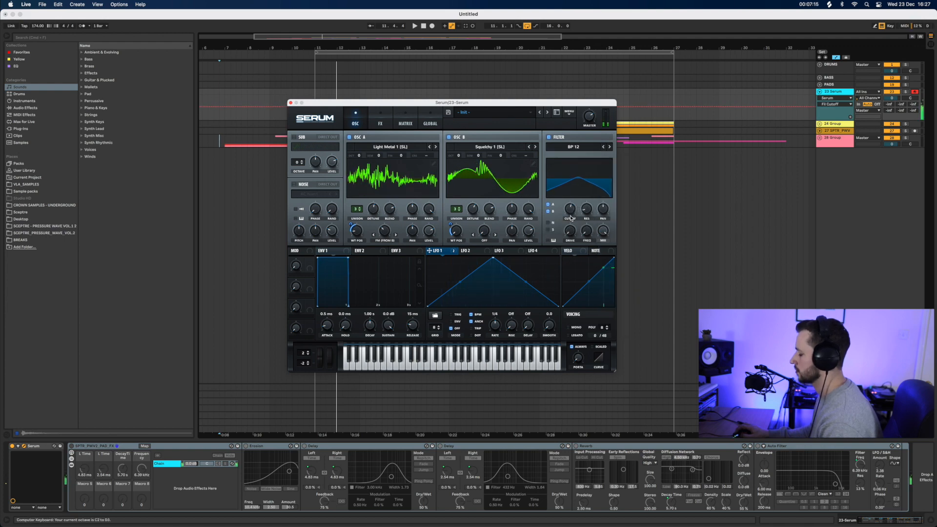
key("d")
key("g")
key("j")
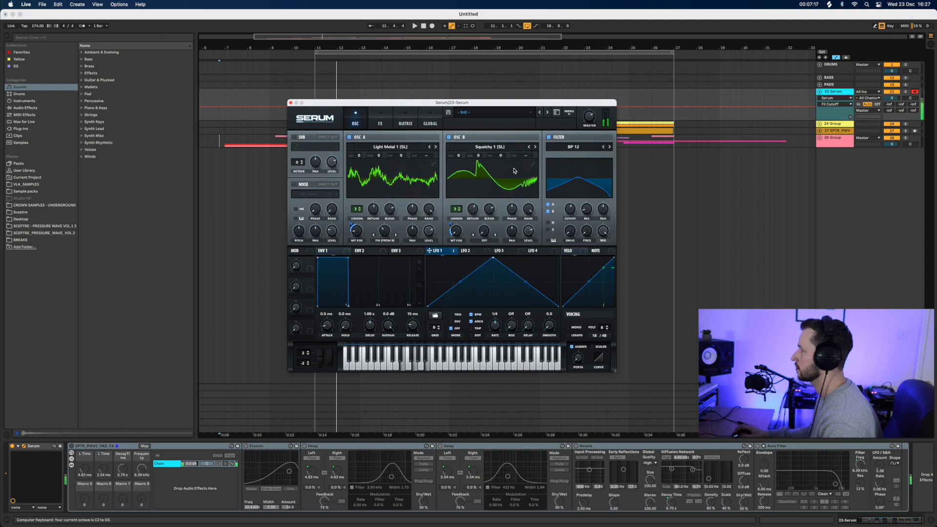
key("g")
Readjust the wavetable positions of both oscillators, bringing oscillator A's position to about 123.
left_click_drag(458, 231, 458, 222)
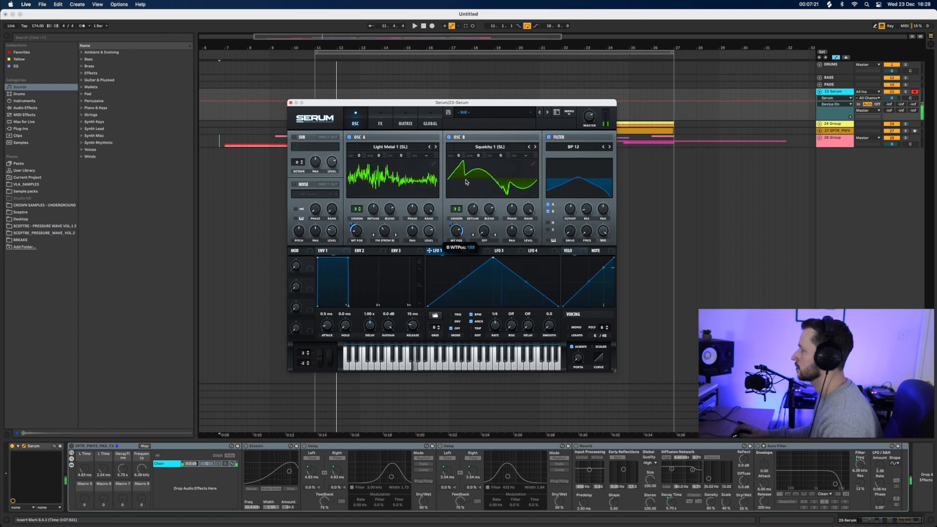
left_click_drag(354, 233, 365, 203)
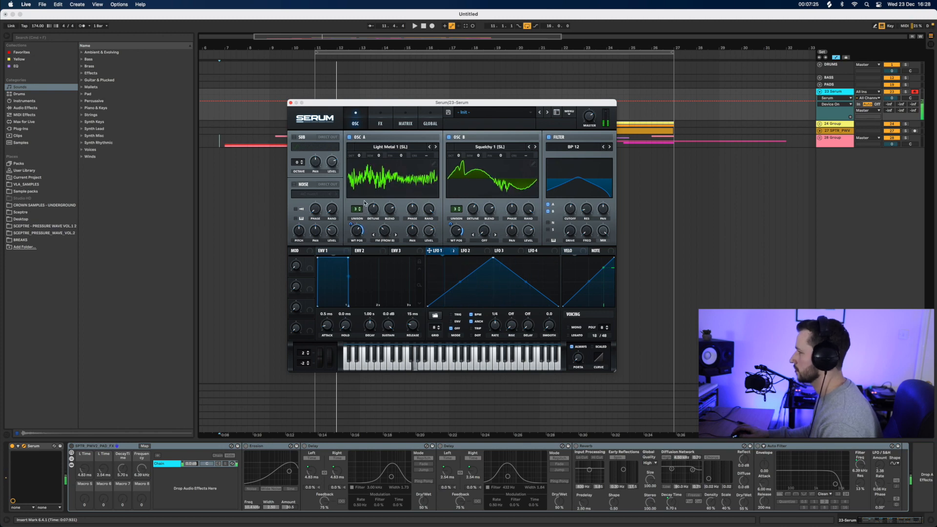
left_click_drag(456, 231, 455, 253)
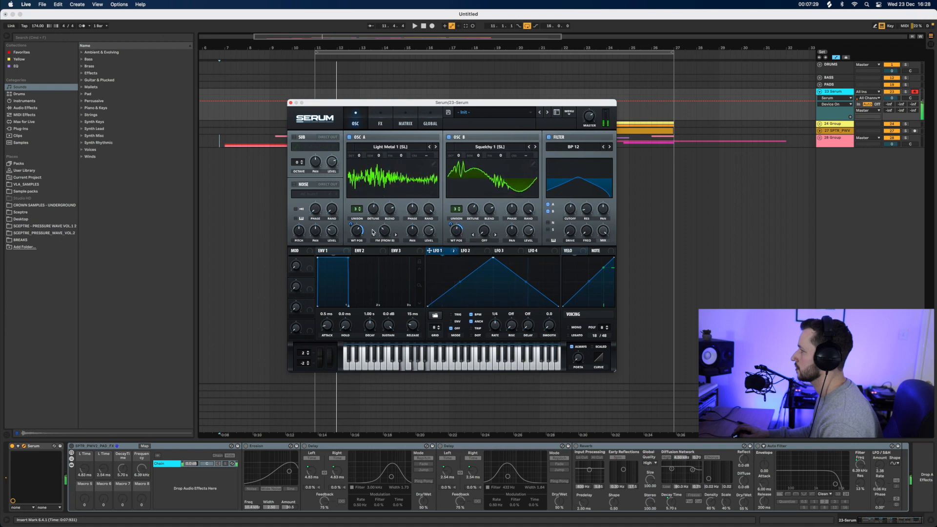
left_click_drag(357, 233, 356, 238)
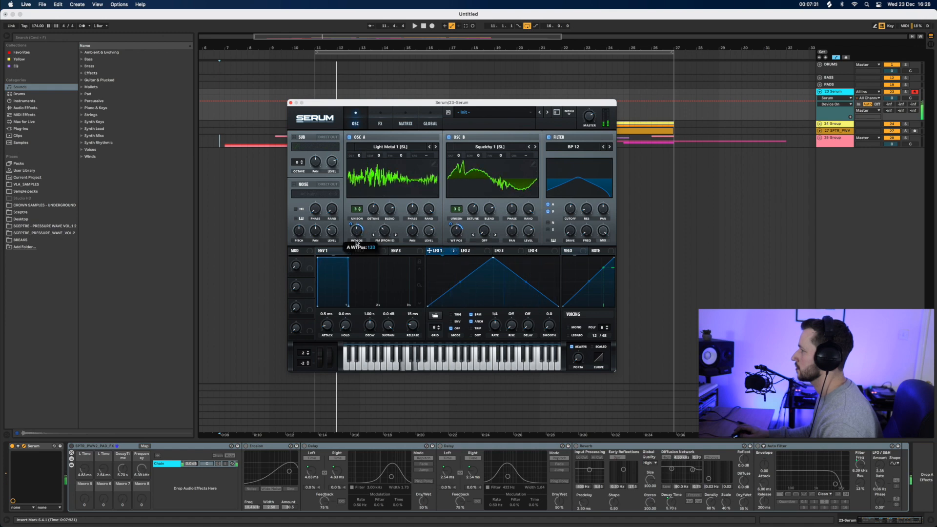
right_click(359, 233)
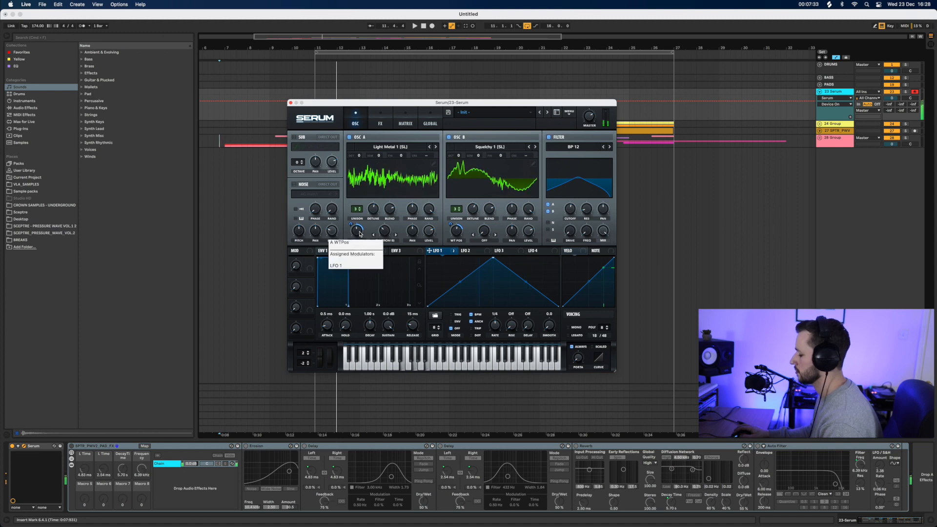
left_click(377, 214)
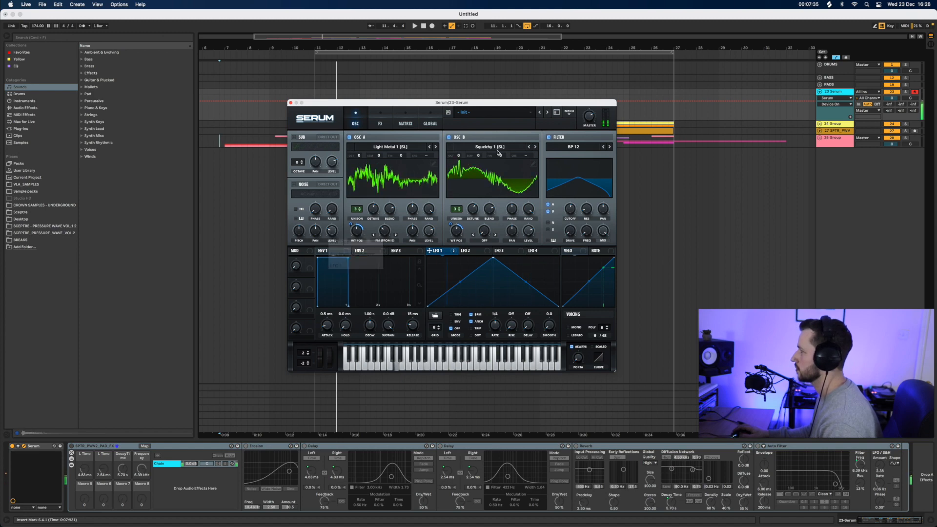
Change oscillator B's octave transposition and play a test chord.
left_click(460, 157)
key("s")
key("f")
key("h")
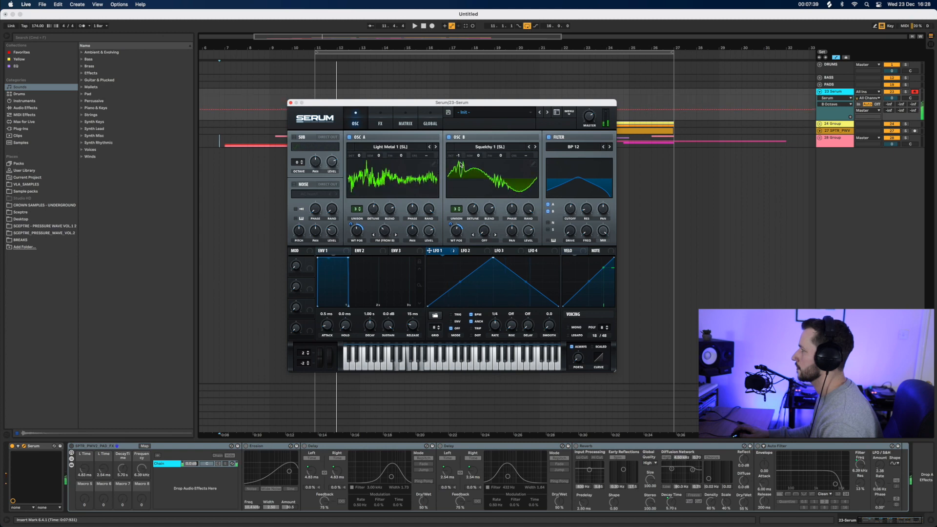
Set oscillator B's octave to -1 and lower the filter cutoff to about 295 Hz.
left_click_drag(459, 156, 459, 166)
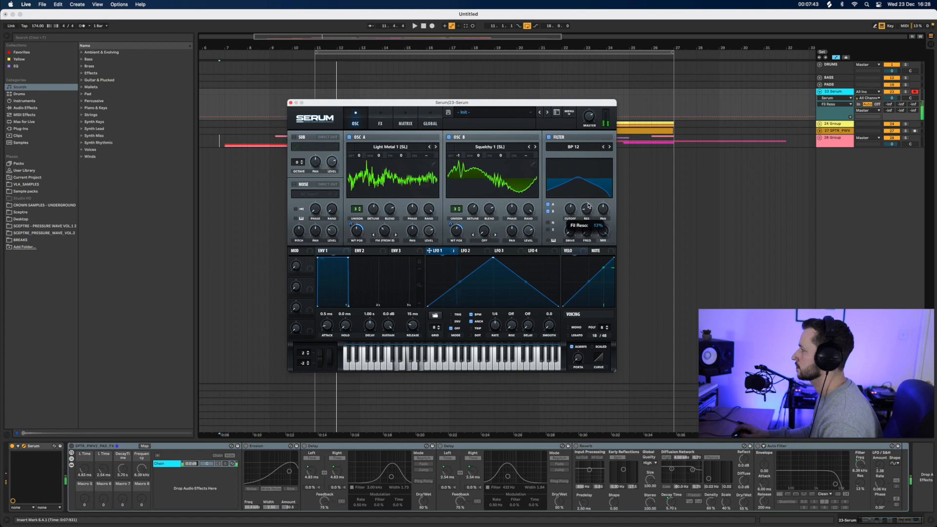
left_click_drag(571, 210, 572, 212)
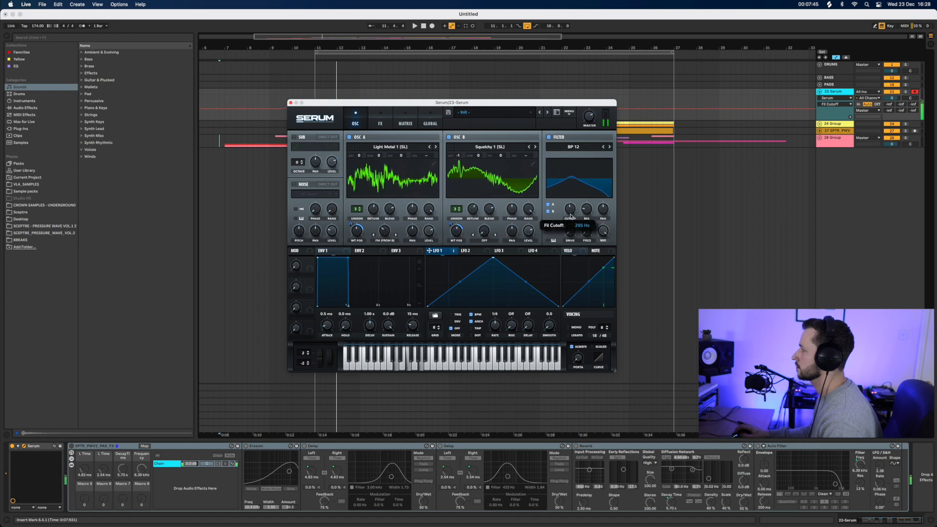
Enable the filter effect with the MG Low 6 type and raise its cutoff.
left_click(384, 124)
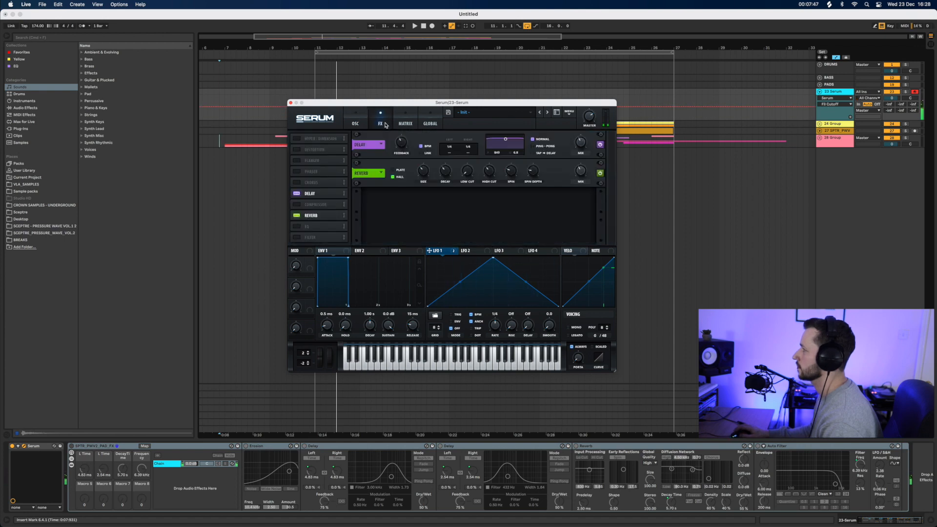
left_click(296, 237)
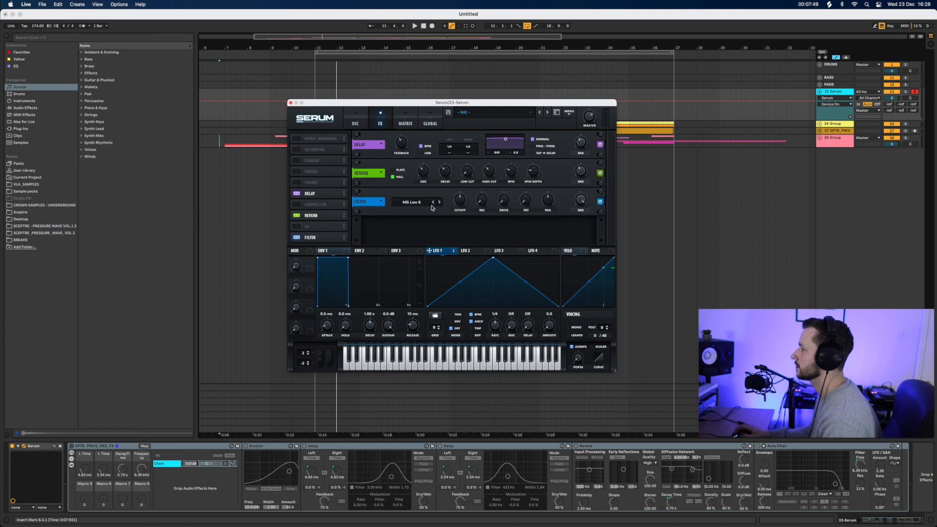
left_click_drag(463, 203, 468, 186)
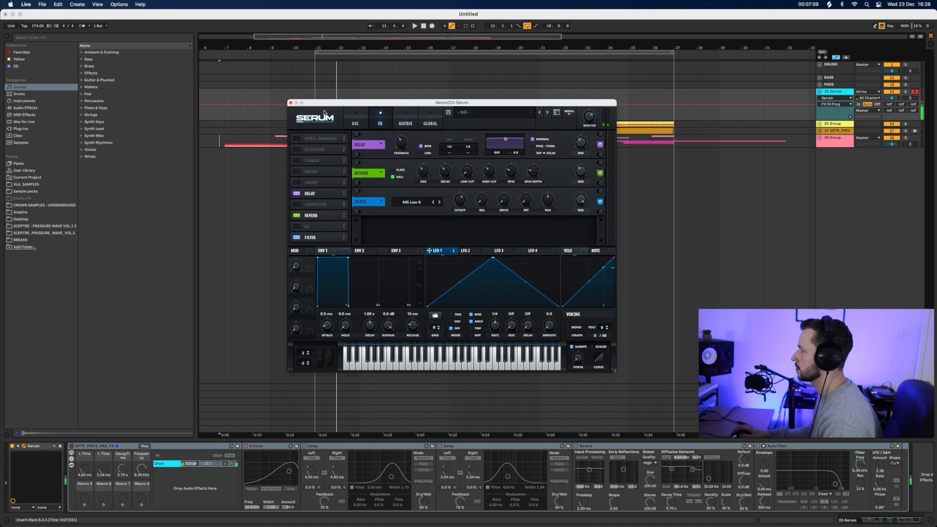
Assign LFO 2 to the filter cutoff and reshape it into two peaks, using Trig mode and a rate of one bar.
left_click(355, 123)
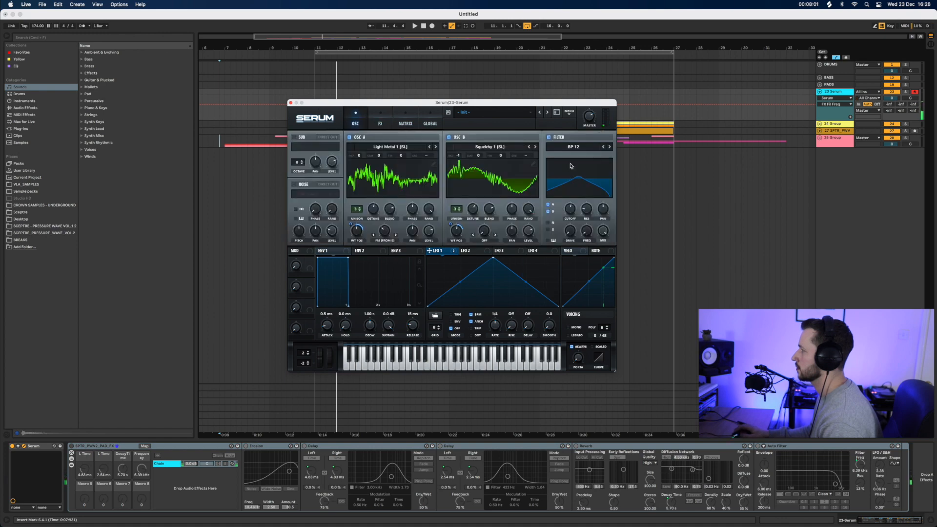
left_click_drag(483, 251, 570, 209)
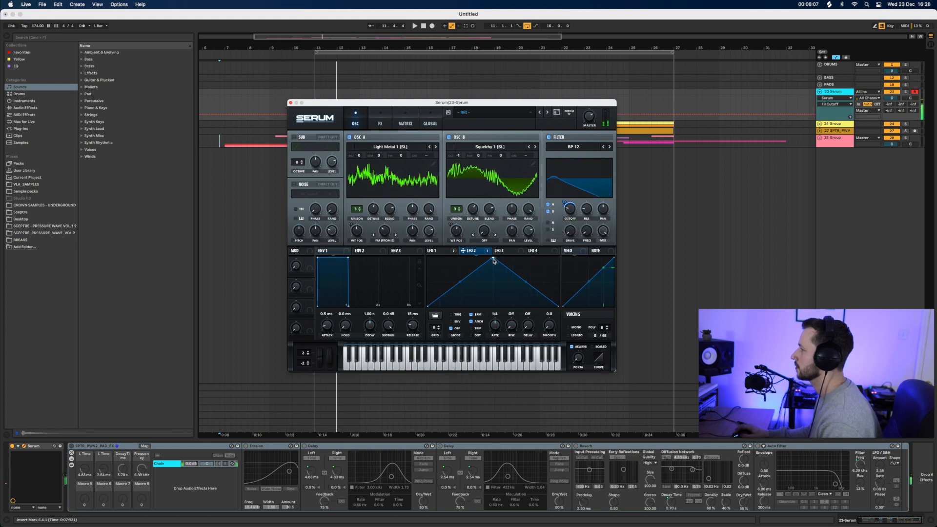
left_click_drag(493, 258, 444, 256)
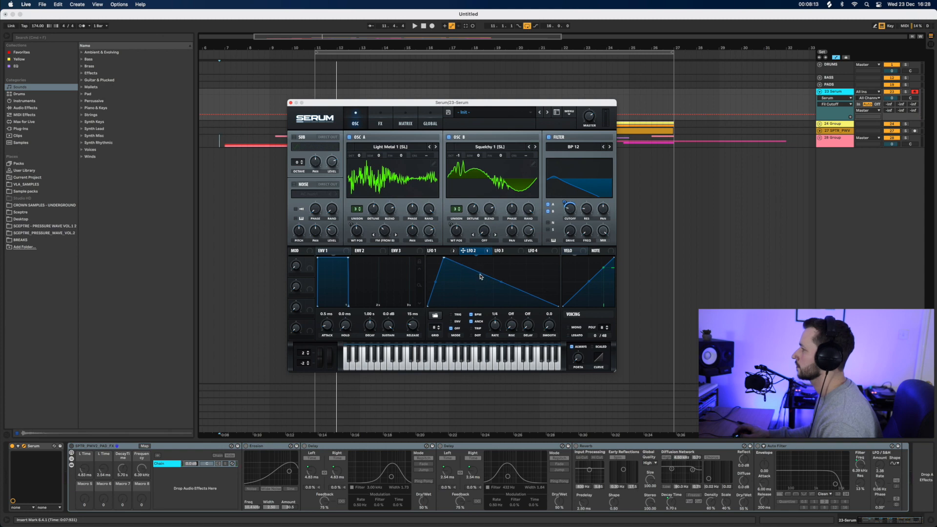
left_click_drag(501, 282, 495, 340)
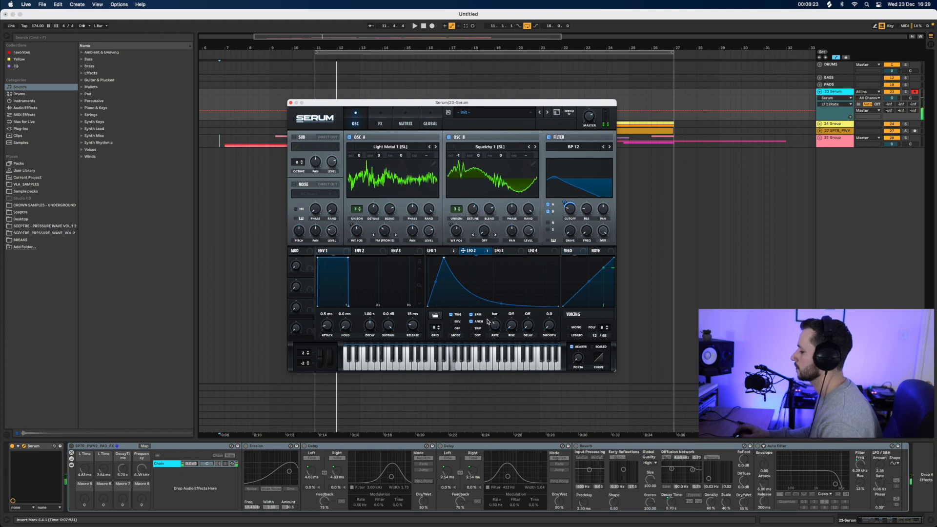
left_click_drag(502, 304, 478, 308)
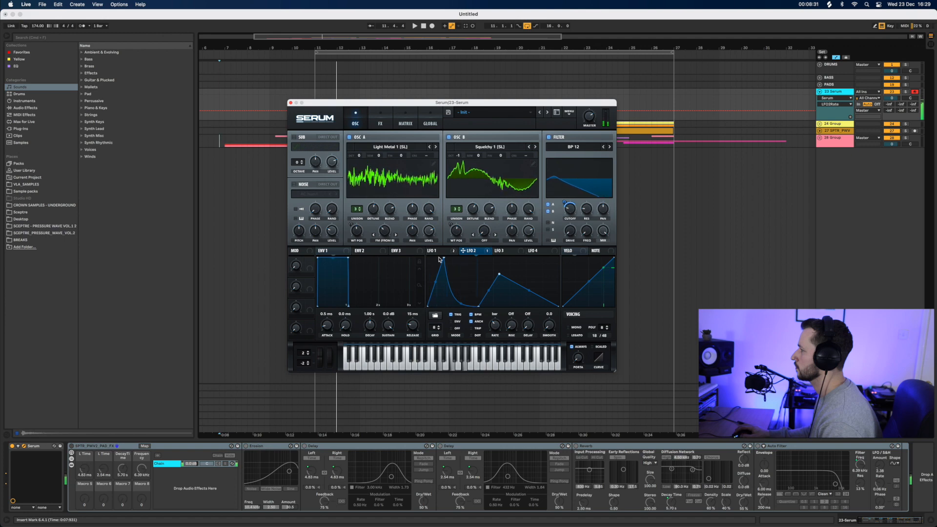
Adjust the delay mix, then lower LFO 2's first peak and straighten the slope that falls from it.
left_click(380, 122)
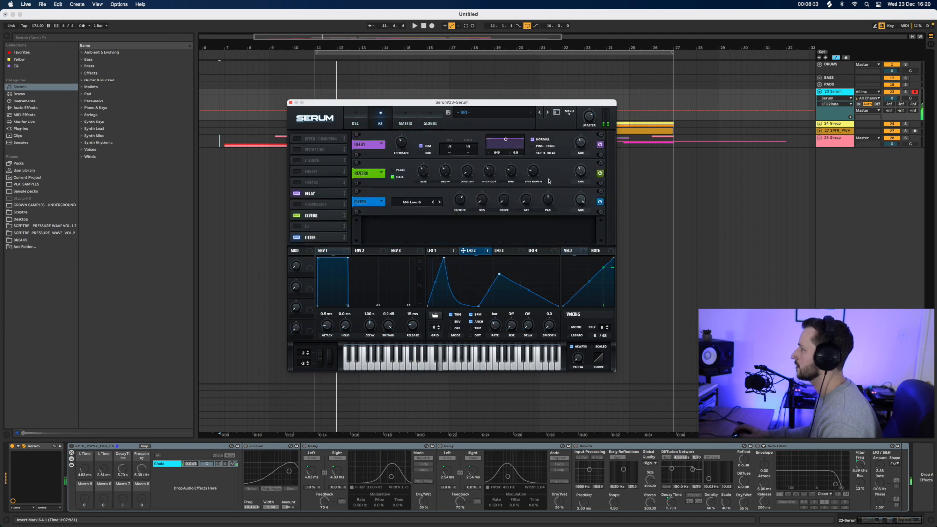
left_click_drag(583, 144, 581, 157)
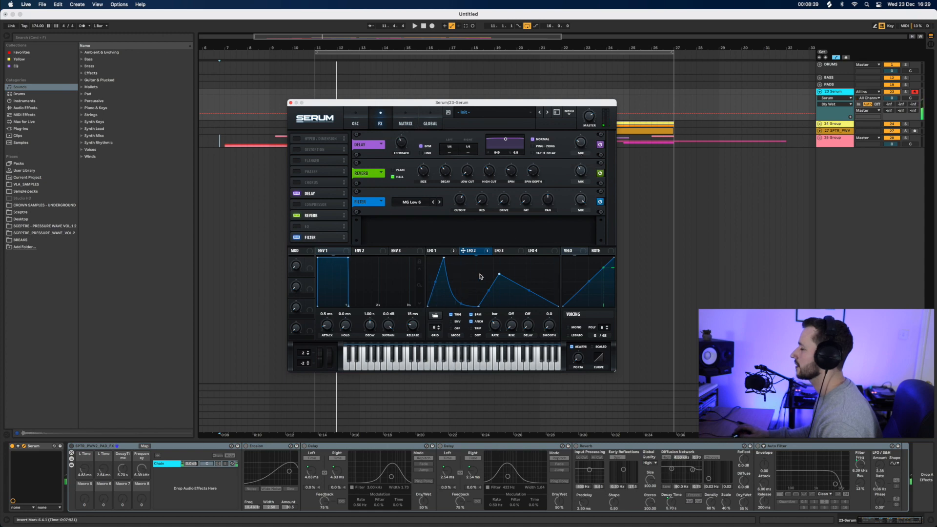
left_click_drag(443, 262, 443, 271)
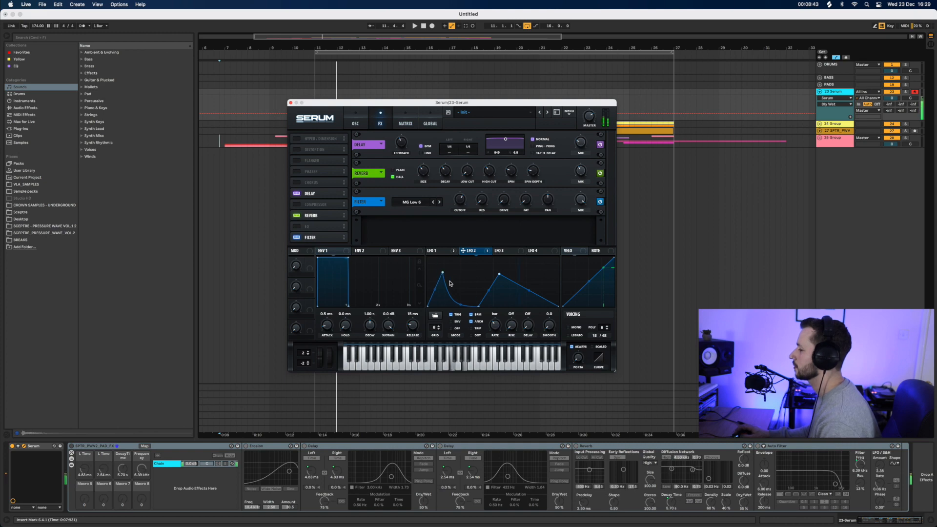
left_click_drag(460, 306, 464, 290)
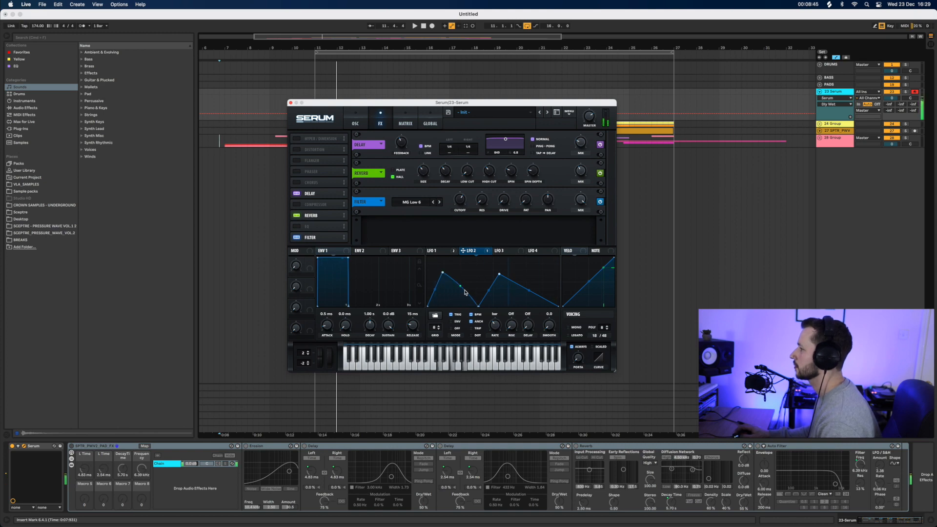
Change oscillator B's wavetable to Squelchy 2 [SL] and oscillator A's to Monster 1 [SL].
left_click(353, 125)
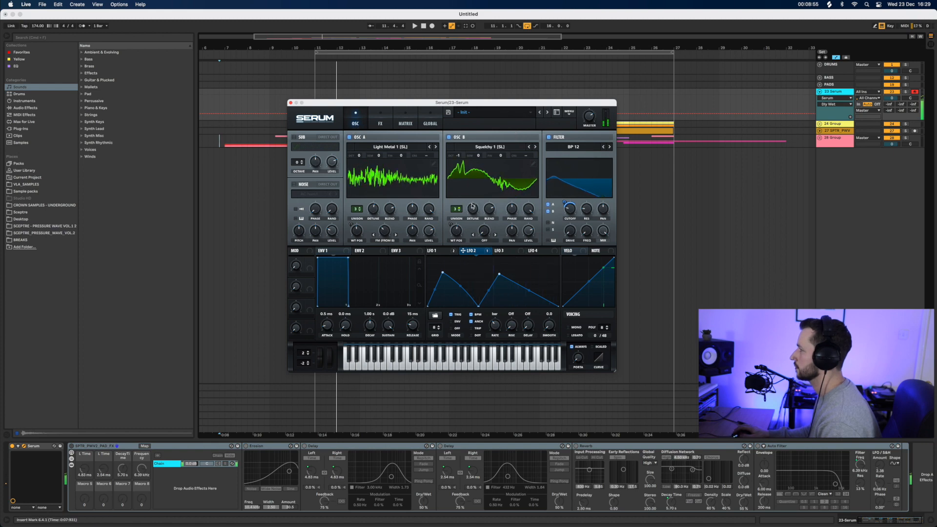
left_click(536, 148)
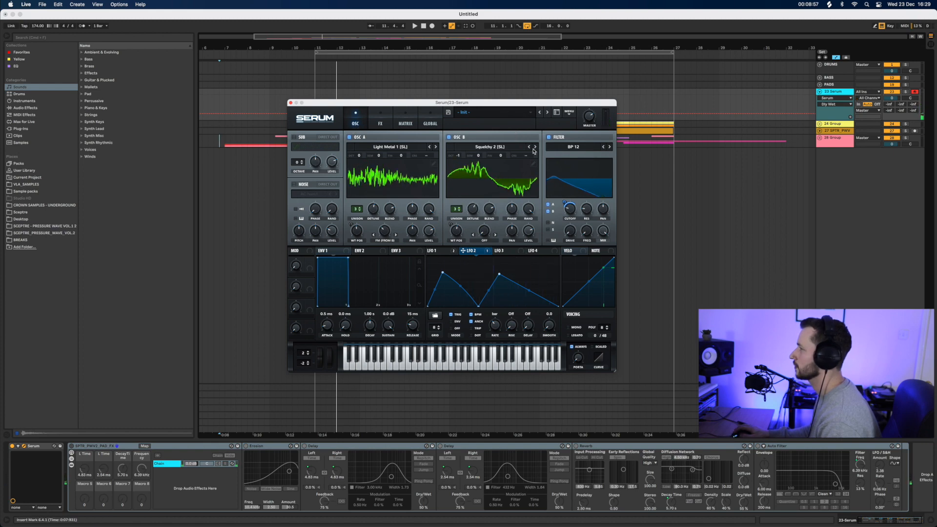
left_click(436, 148)
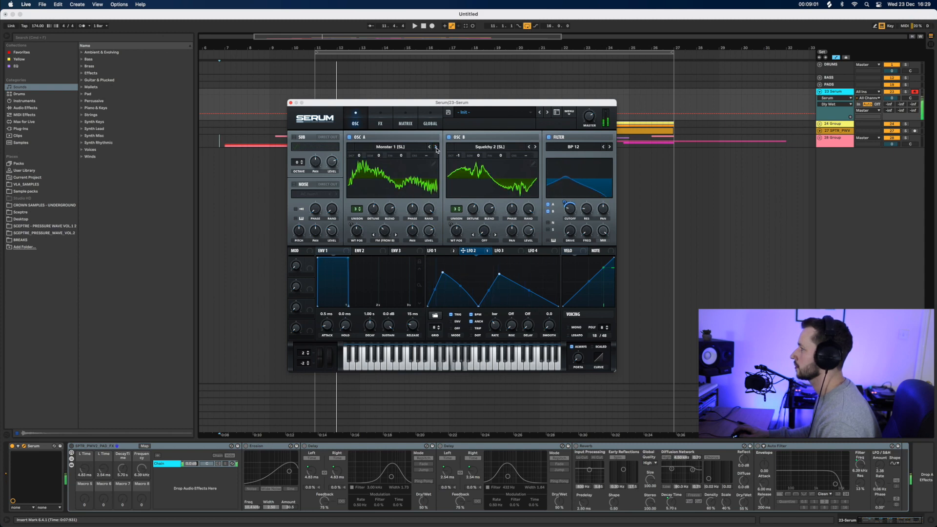
Enable the noise oscillator with the AC hum1 sample and move the synth window clear of the arrangement clips.
left_click(293, 184)
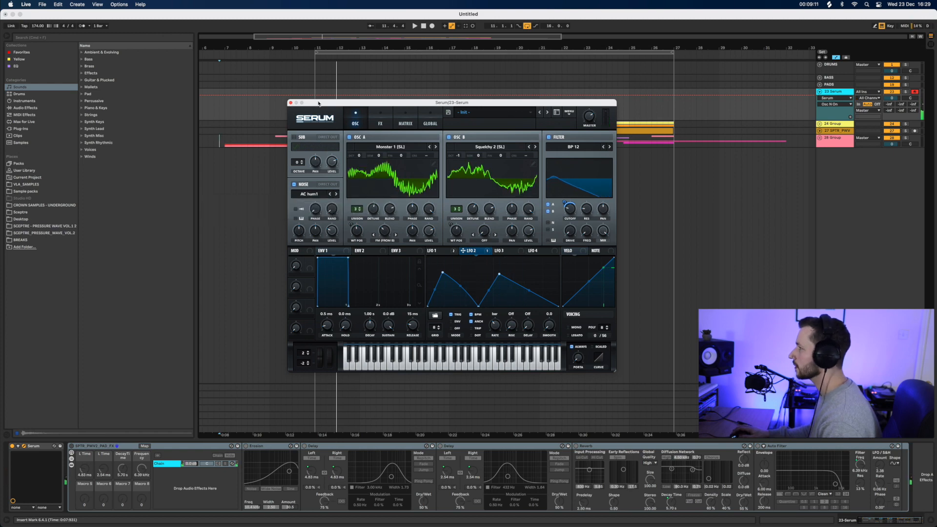
left_click_drag(319, 103, 399, 144)
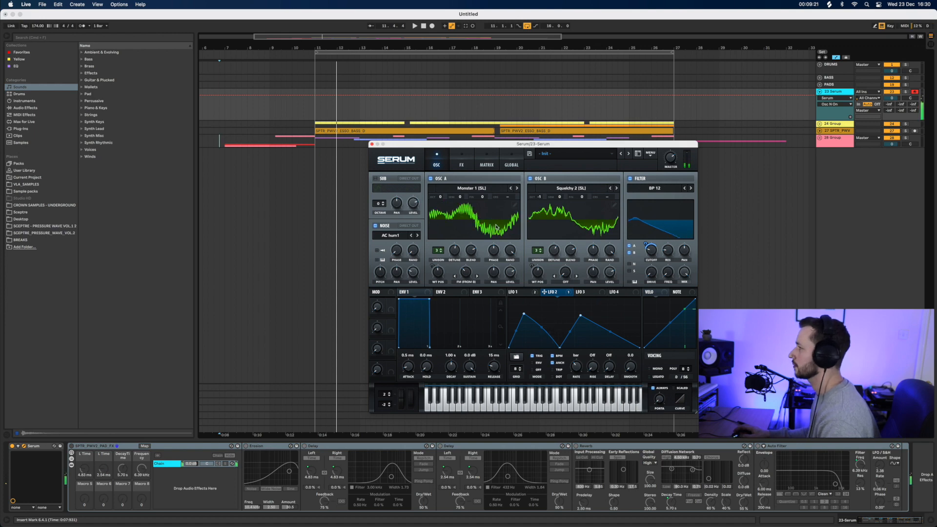
Enable the chorus effect and play test notes.
left_click(465, 167)
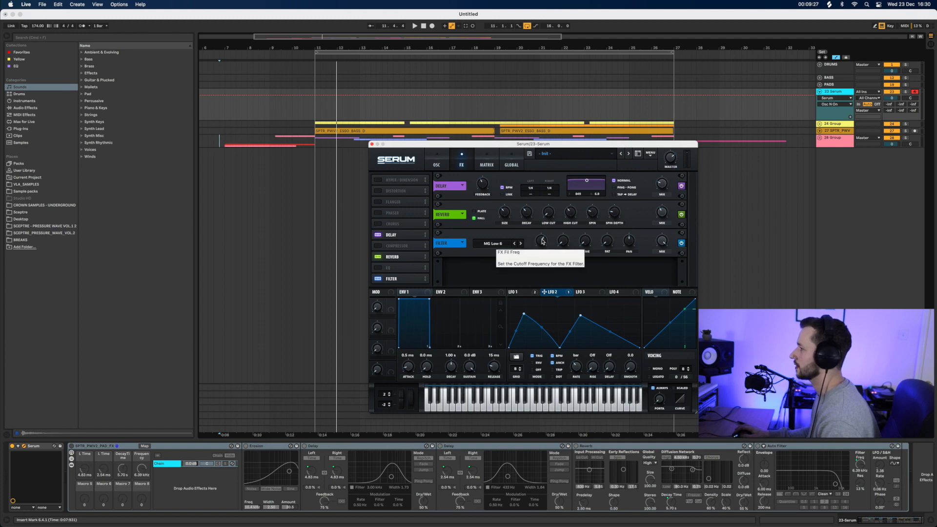
left_click(381, 225)
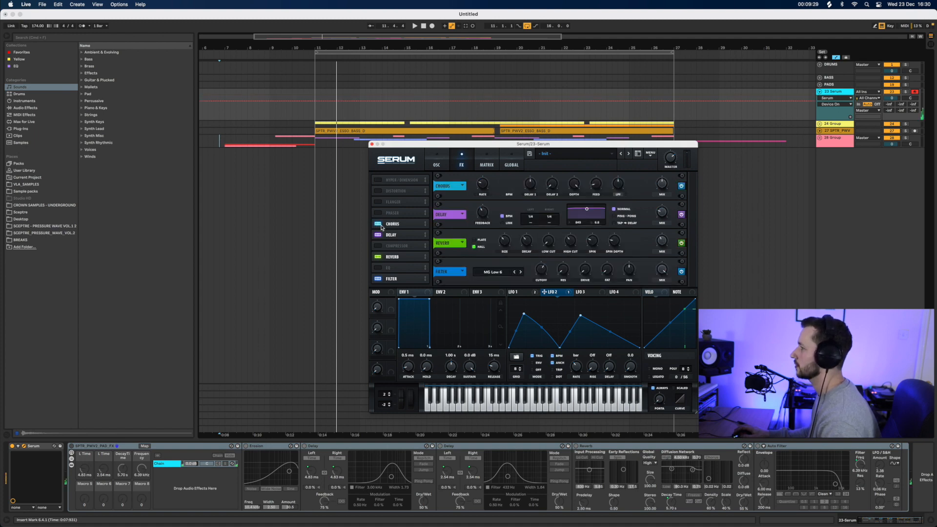
key("g")
key("j")
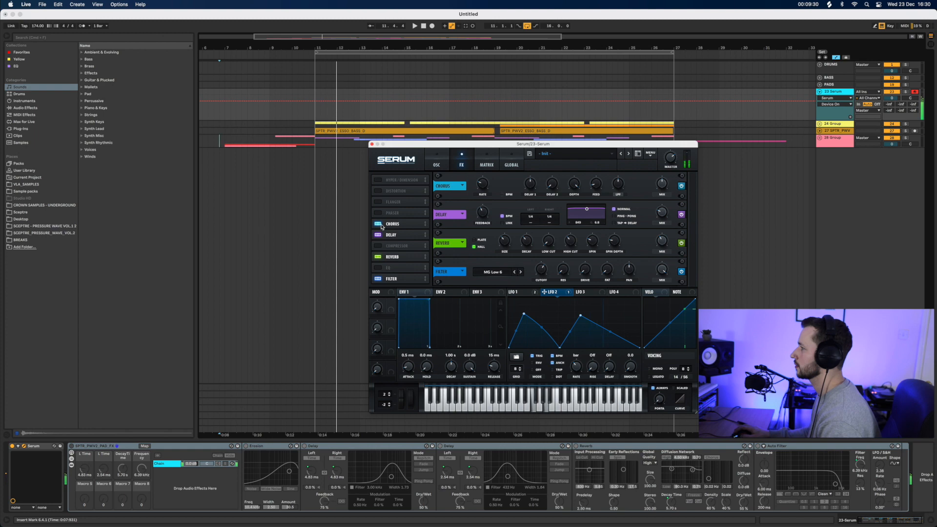
Enable the Hyper/Dimension effect, play test chords, and set the Hyper rate to about 14% and its mix to about 35%.
left_click(379, 180)
key("s")
key("f")
key("h")
key("s")
key("f")
key("h")
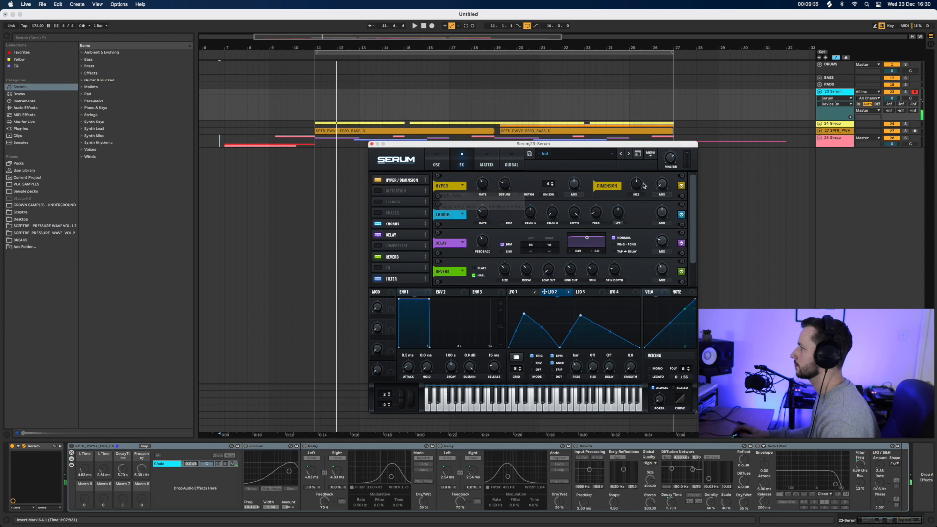
key("s")
key("f")
key("h")
left_click(492, 185)
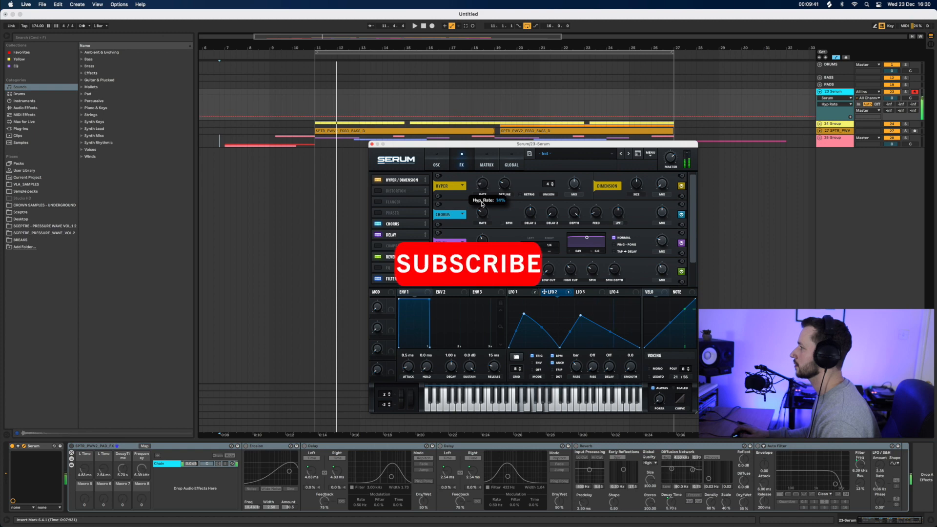
left_click(574, 195)
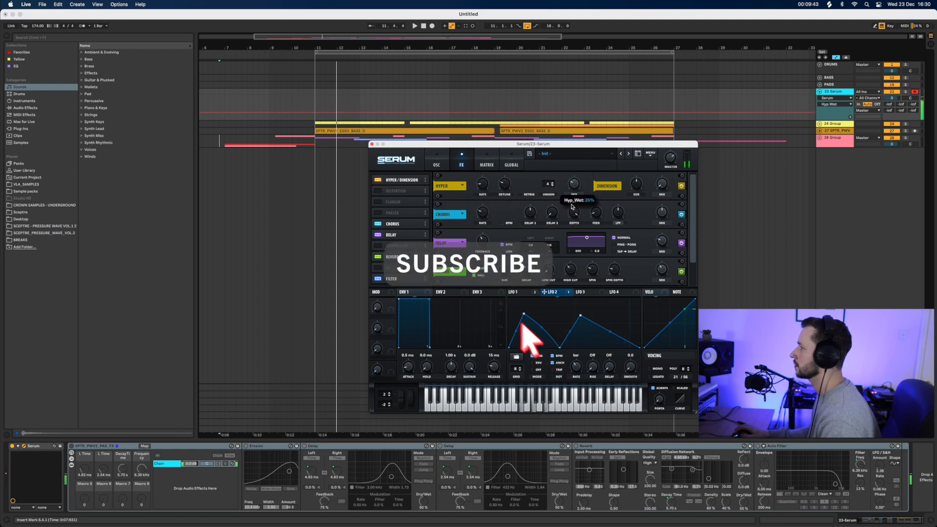
Assign LFO 2 to the noise level and adjust its modulation amount.
left_click(434, 165)
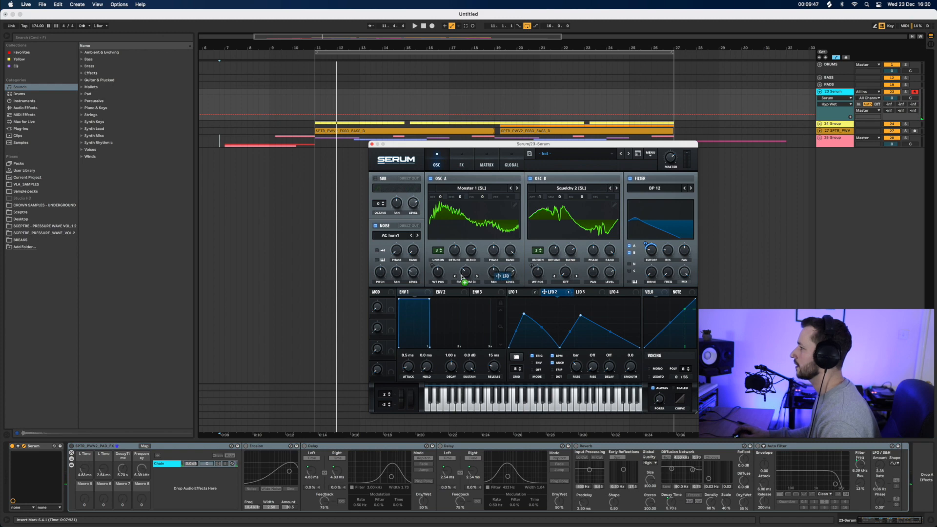
left_click_drag(461, 276, 405, 271)
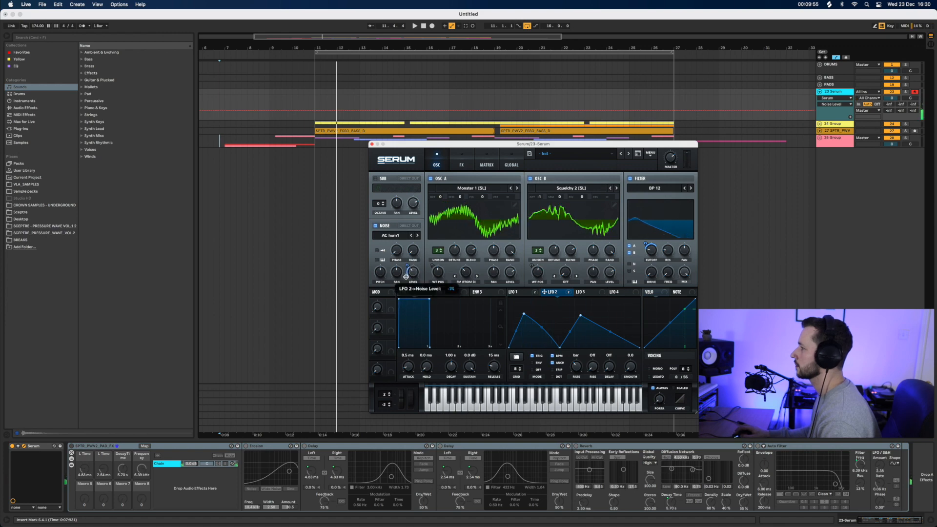
left_click_drag(409, 263, 406, 246)
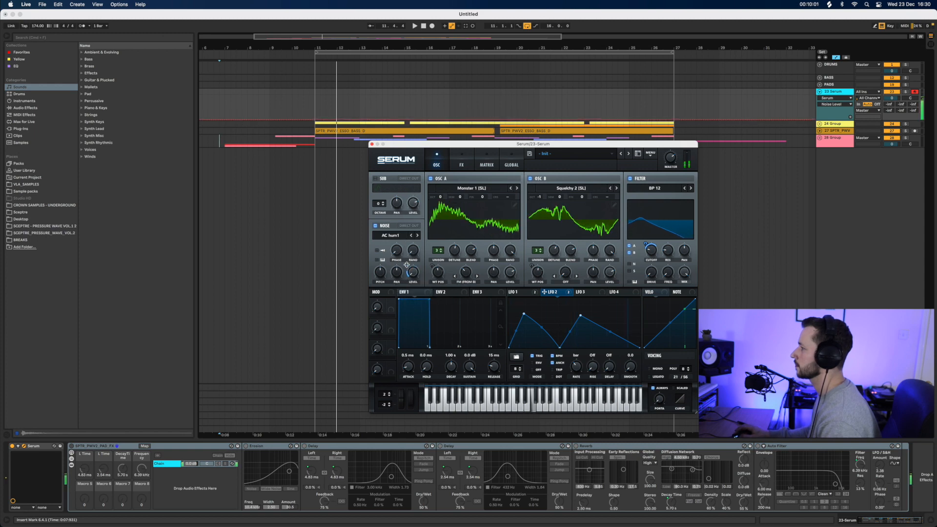
left_click_drag(406, 265, 409, 257)
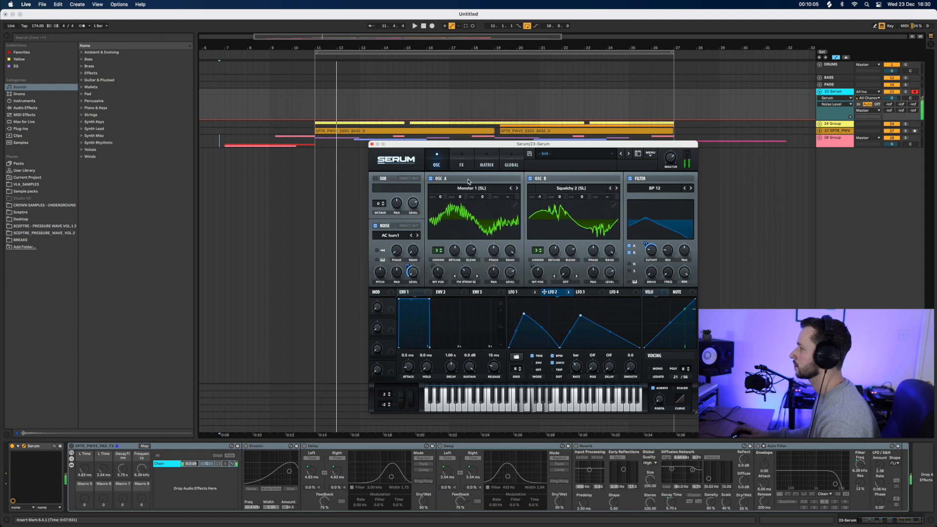
Adjust the random phase amounts of oscillators A and B.
left_click(509, 248)
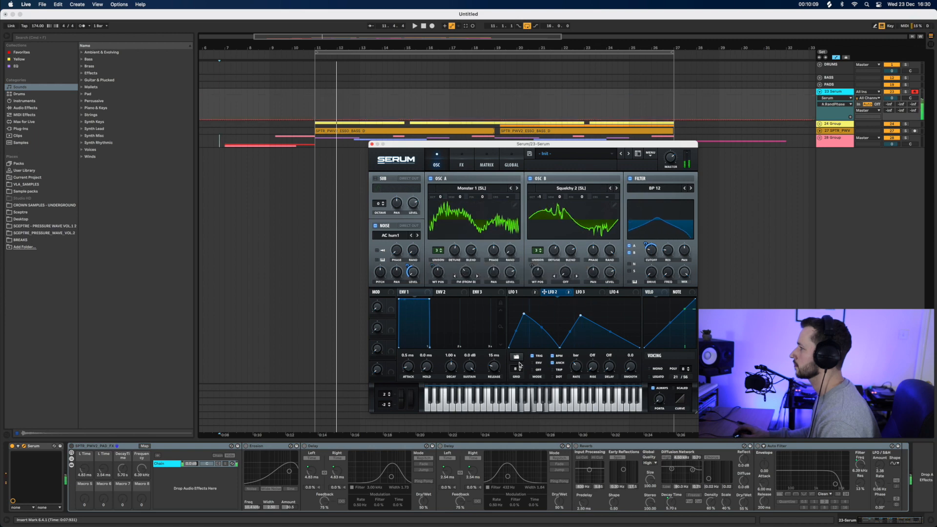
left_click(610, 250)
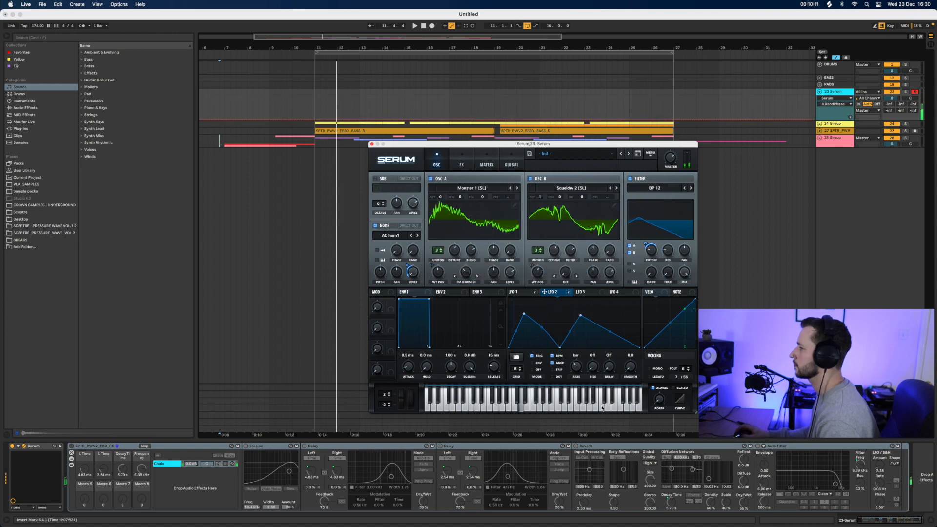
Raise the Dimension mix and enable Retrig on the Hyper effect.
left_click(462, 166)
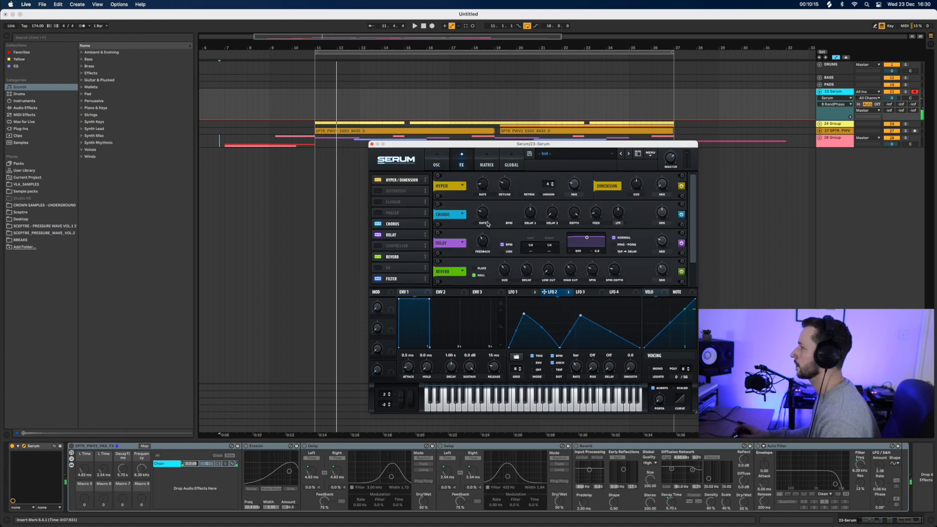
left_click(664, 188)
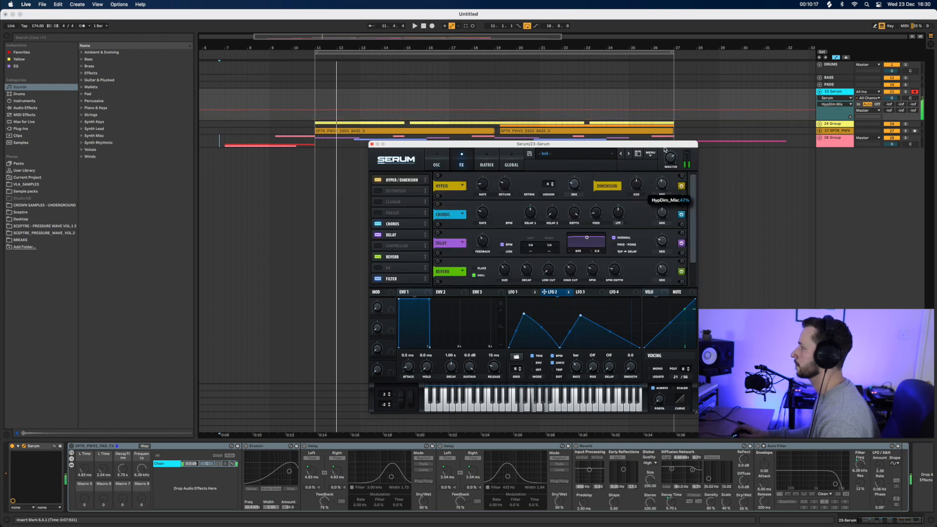
left_click_drag(664, 149, 664, 131)
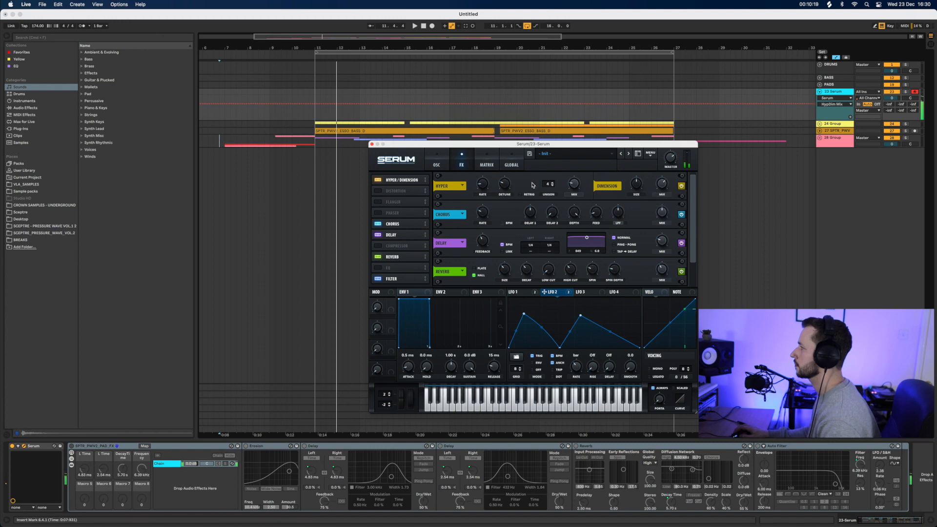
left_click(520, 194)
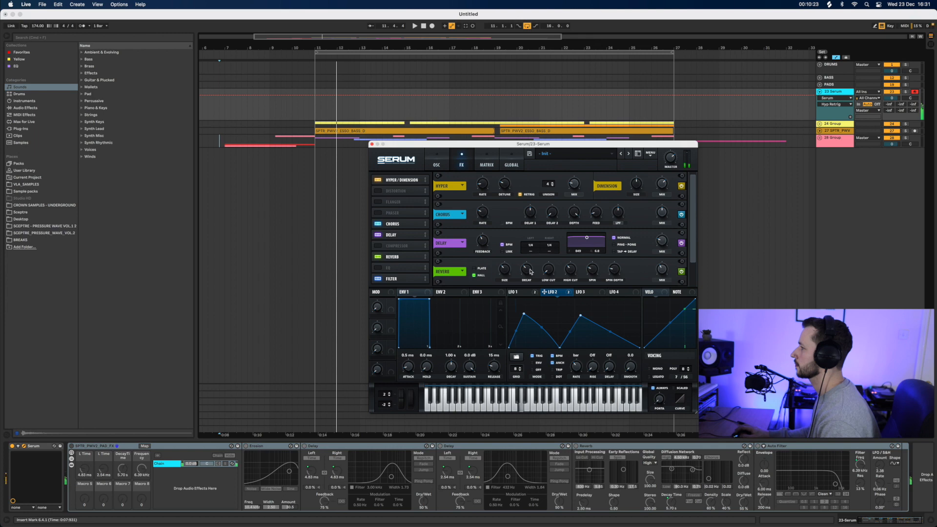
Record a short chord on the Serum track starting at bar 11.
scroll(694, 247, "down", 2)
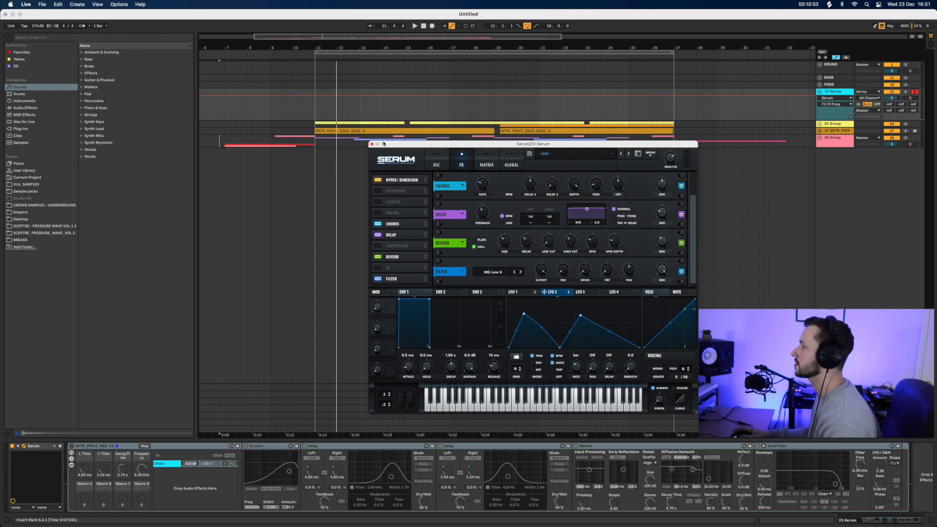
left_click_drag(384, 143, 413, 164)
left_click(315, 108)
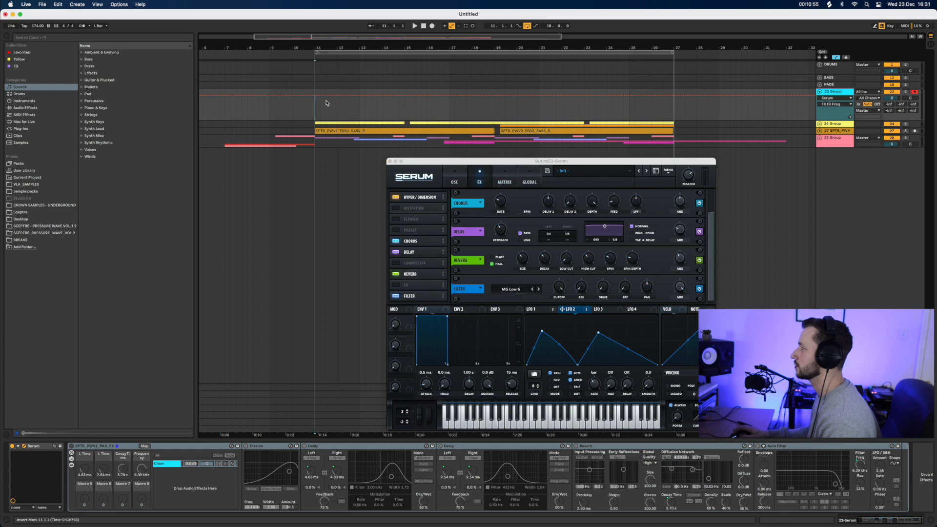
key("space")
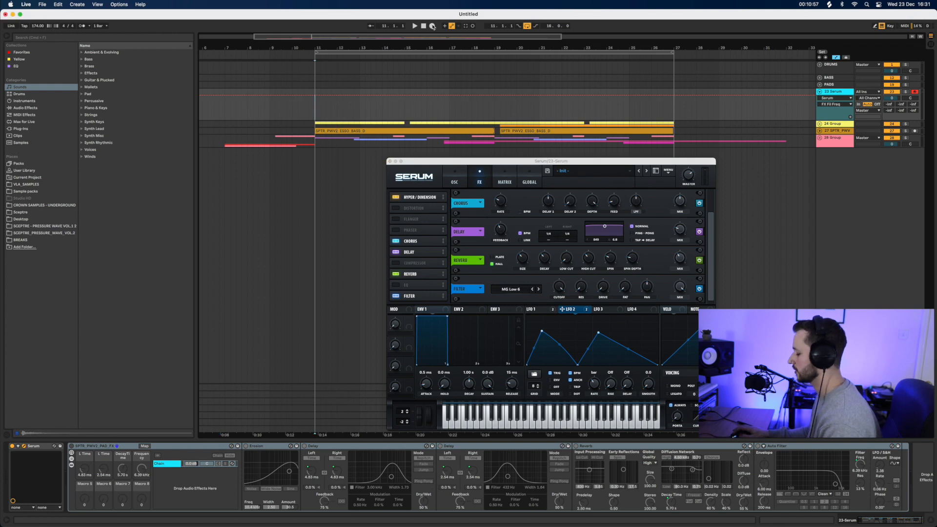
left_click(433, 26)
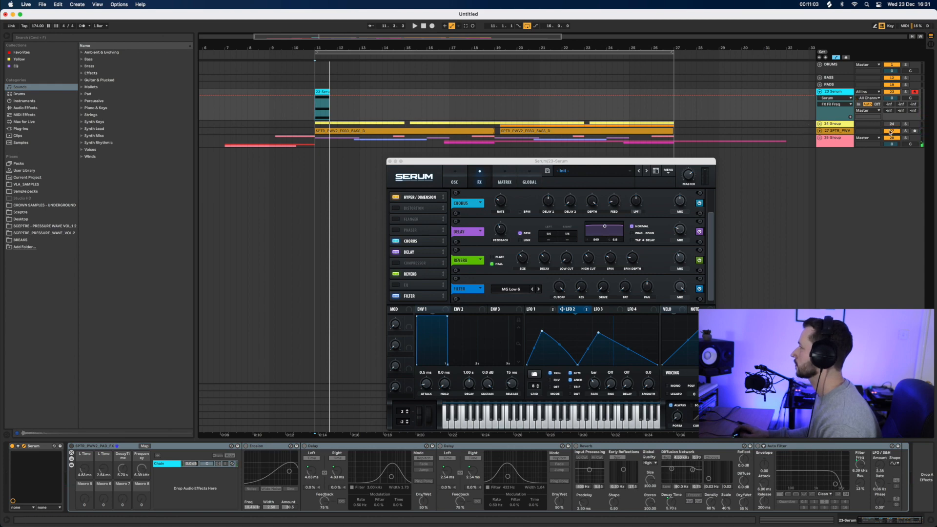
key("space")
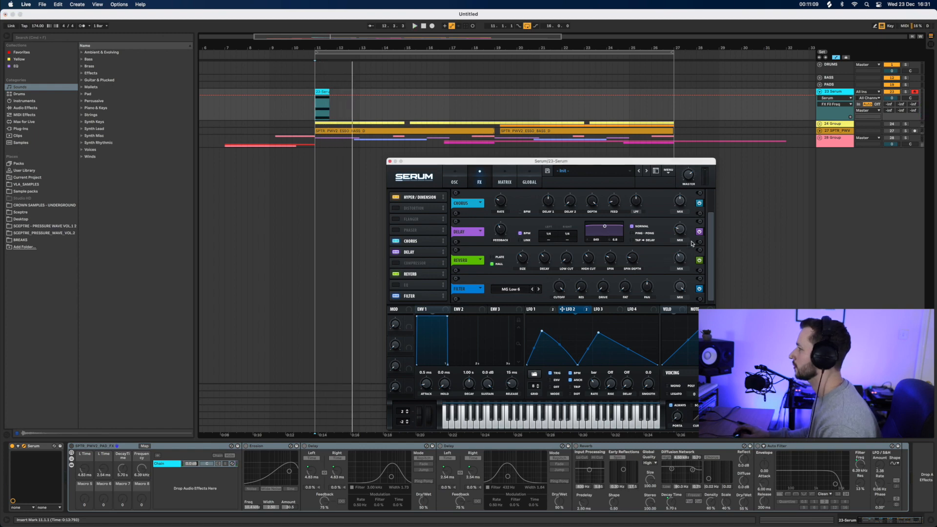
Set the Serum delay's mix to about 43% and its feedback to about 52% during playback.
mouse_move(680, 232)
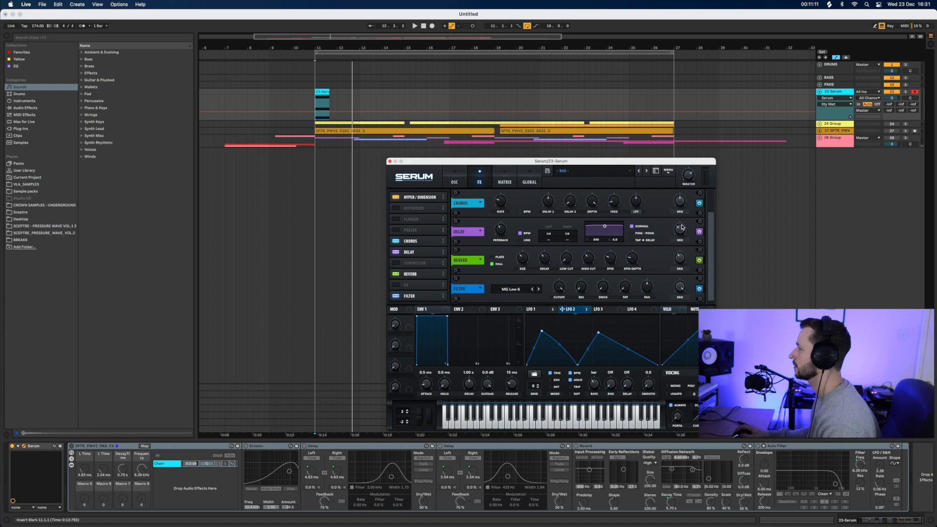
key("space")
left_click_drag(683, 234, 685, 226)
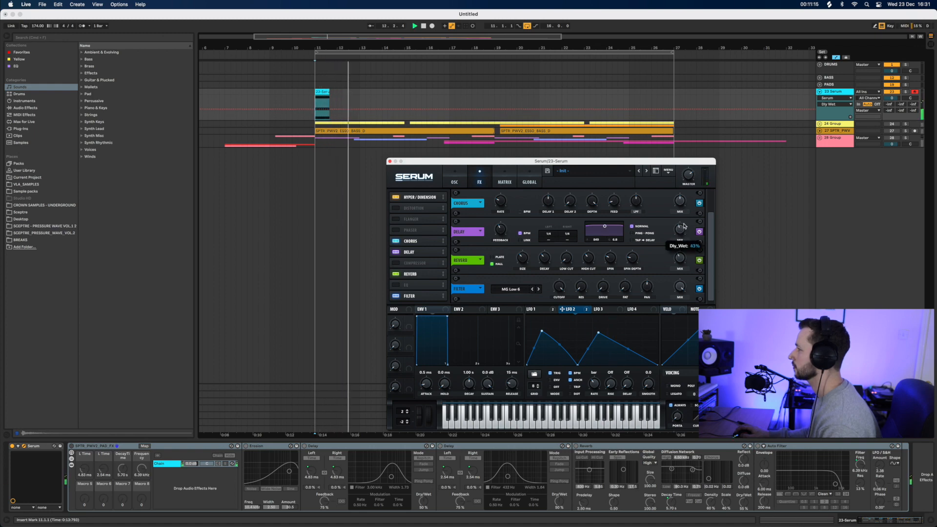
key("space")
key("space")
left_click_drag(501, 234, 502, 224)
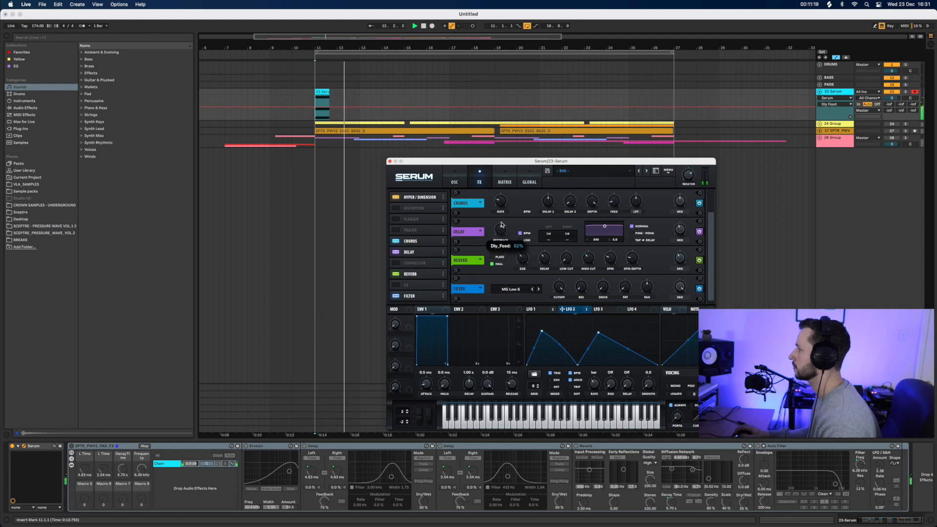
Adjust the delay's time settings and raise its filter frequency to about 2.1 kHz.
left_click_drag(552, 236, 553, 230)
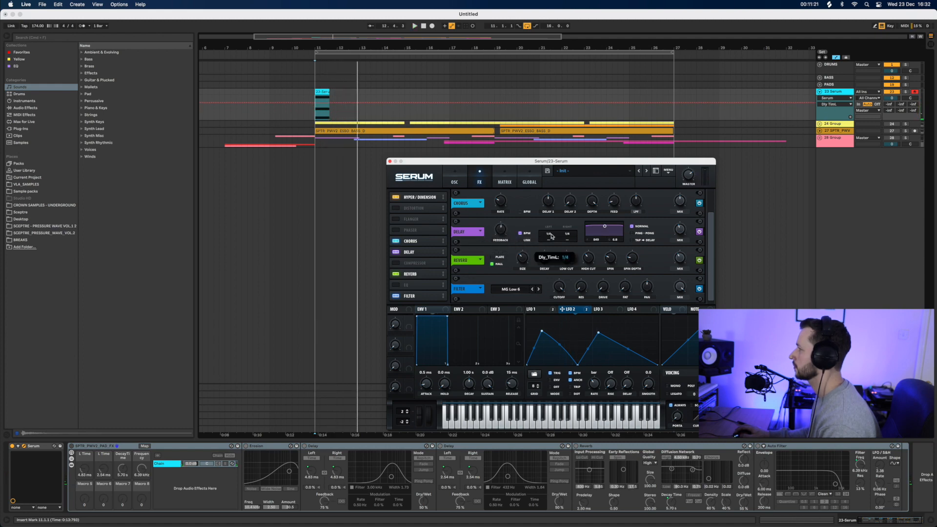
key("space")
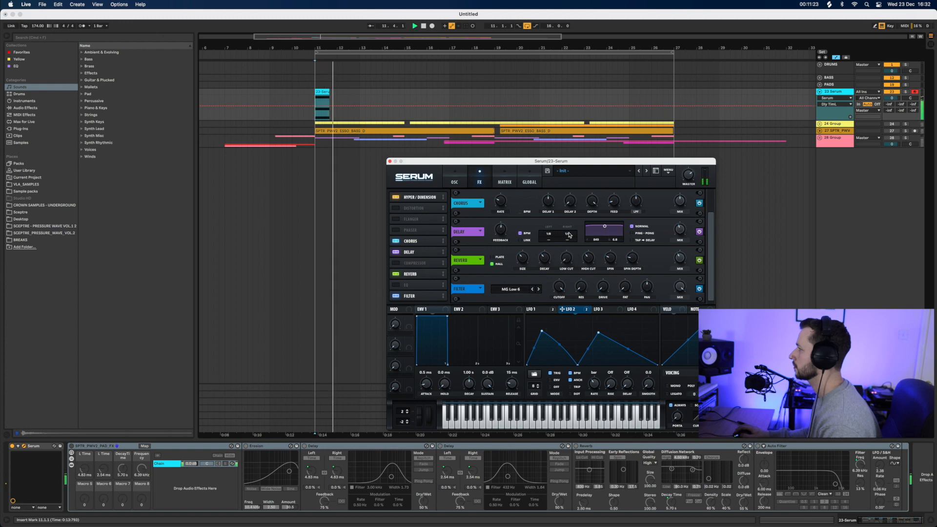
left_click_drag(570, 237, 613, 238)
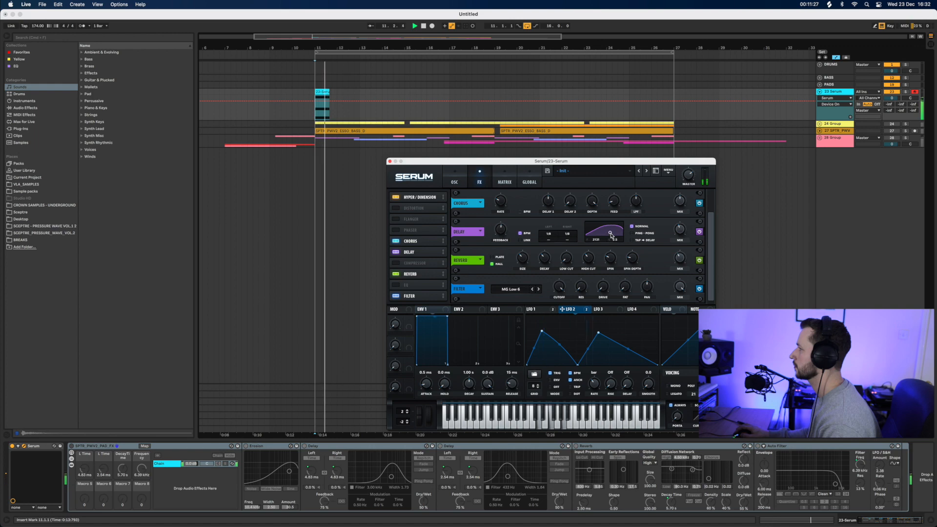
Switch the delay to Ping-Pong mode, fine-tune its mix, and close the Serum window.
left_click(633, 233)
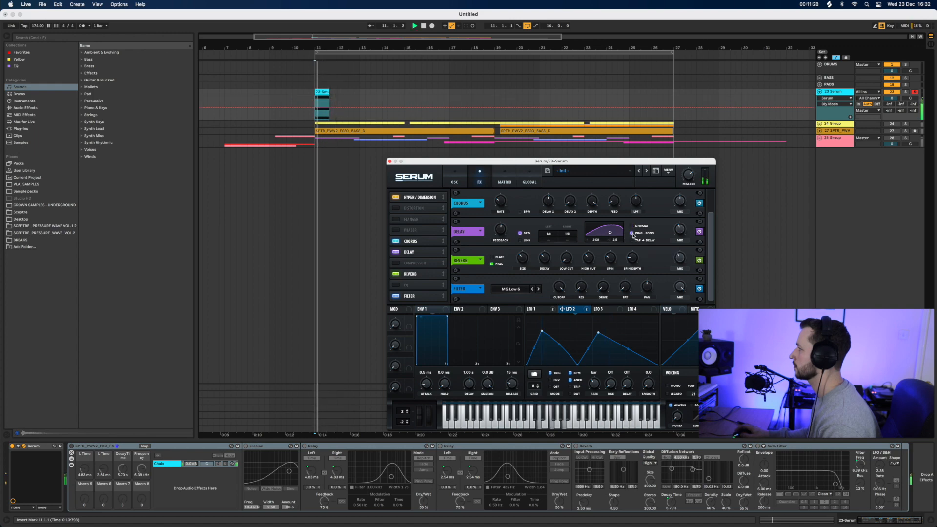
left_click(683, 227)
left_click_drag(685, 225, 685, 228)
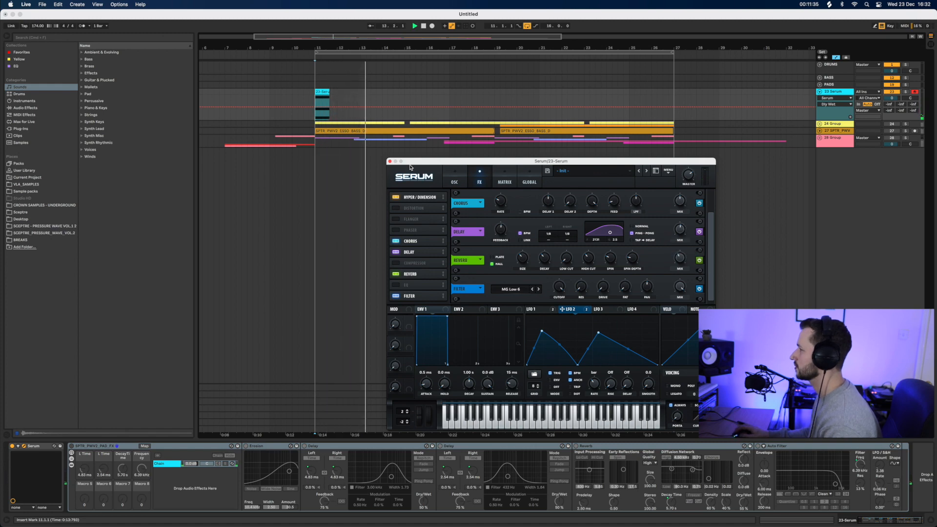
left_click_drag(417, 163, 418, 148)
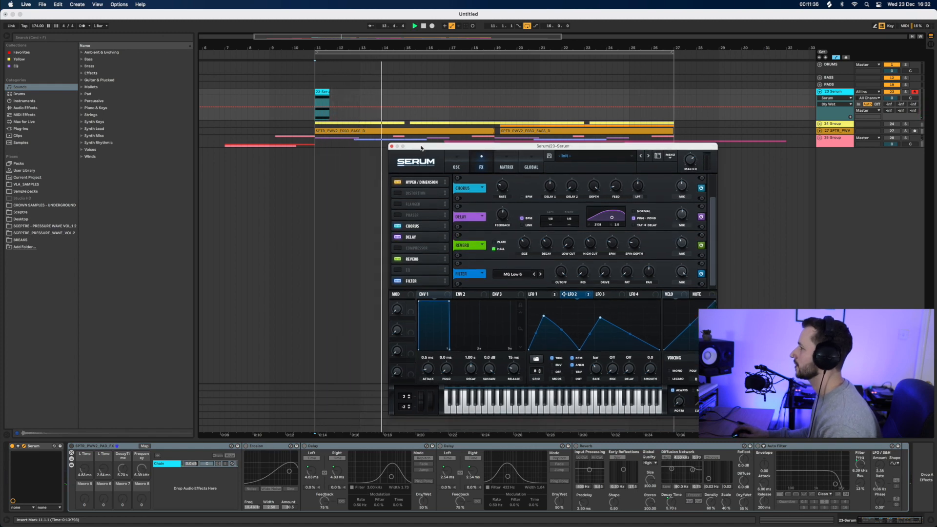
left_click(390, 147)
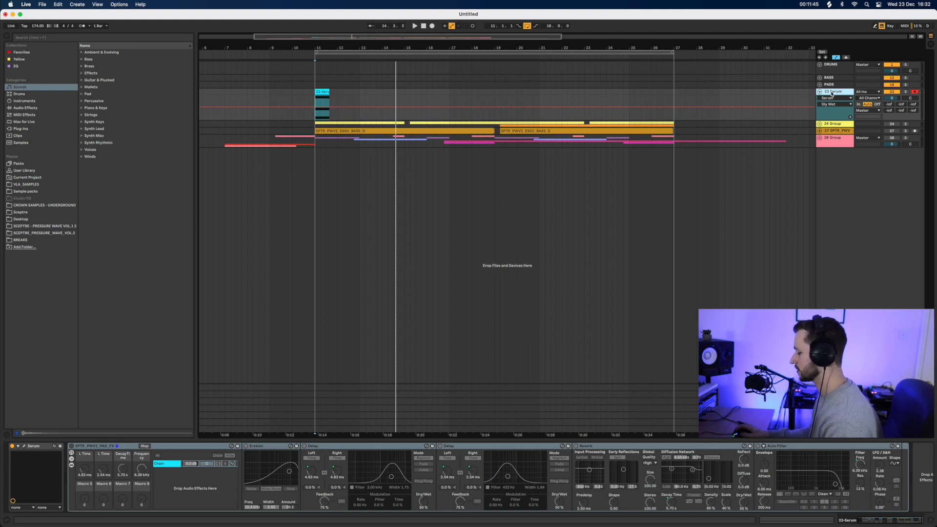
Add an audio track with Resampling as its input and record the soloed Serum part into it from bar 11.
key("super+t")
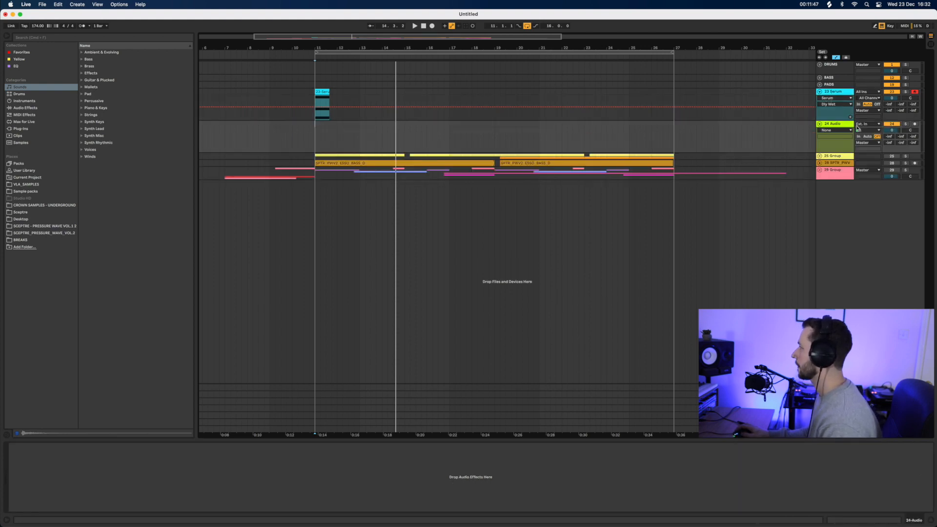
left_click(866, 125)
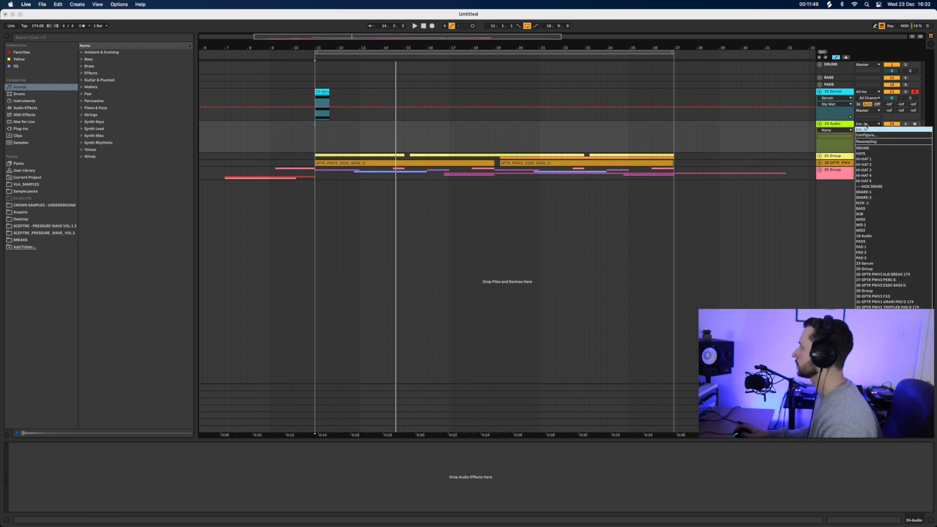
left_click(868, 142)
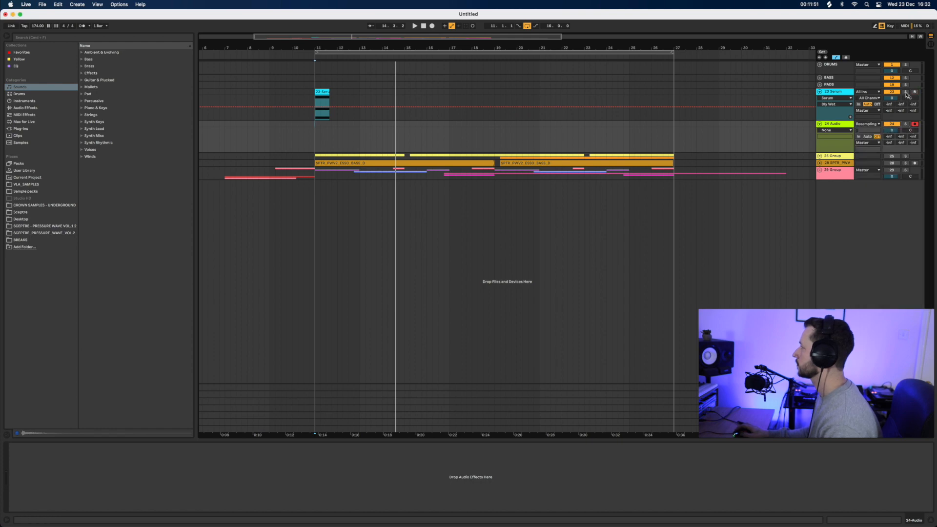
left_click(432, 26)
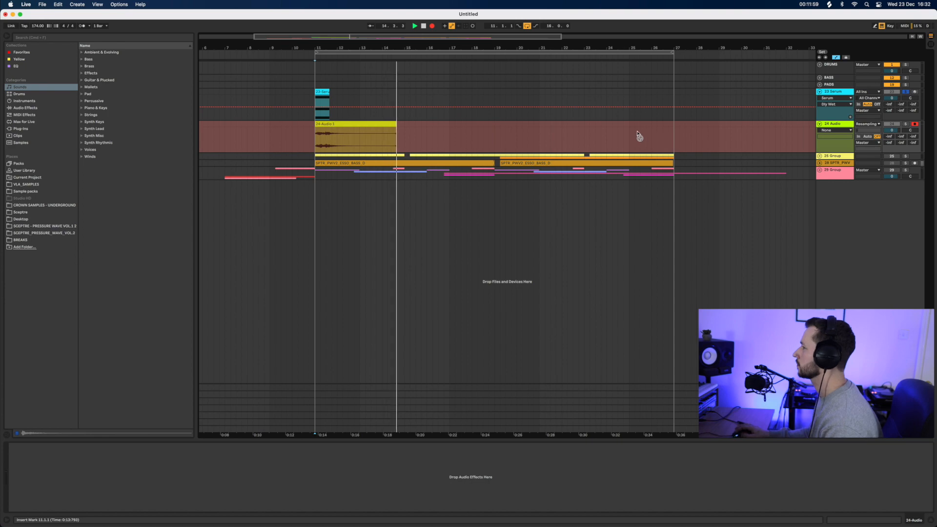
key("space")
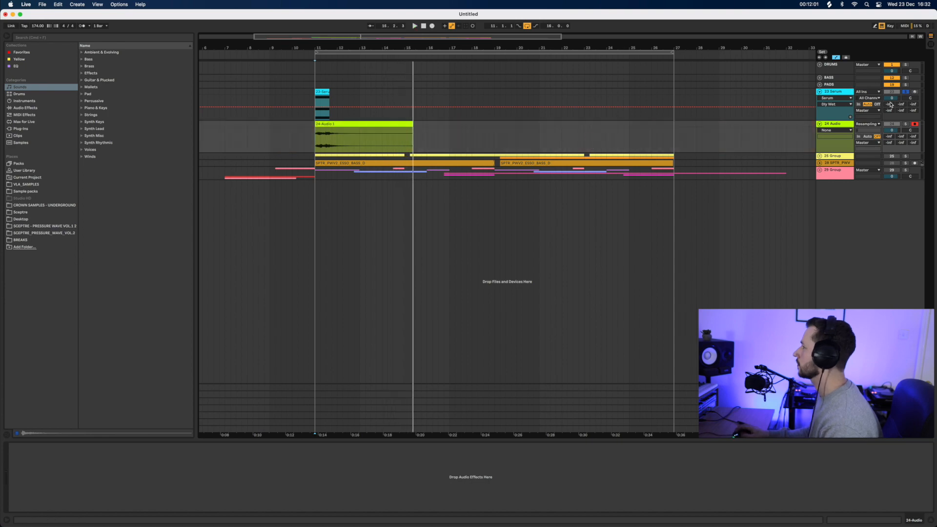
Unsolo and deactivate the Serum track, and play back the resampled audio.
left_click(905, 93)
left_click(907, 125)
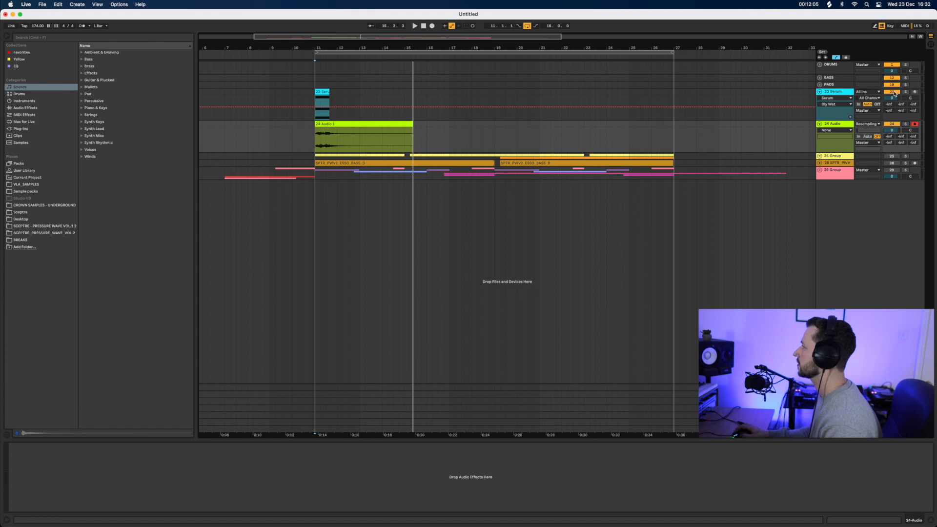
key("space")
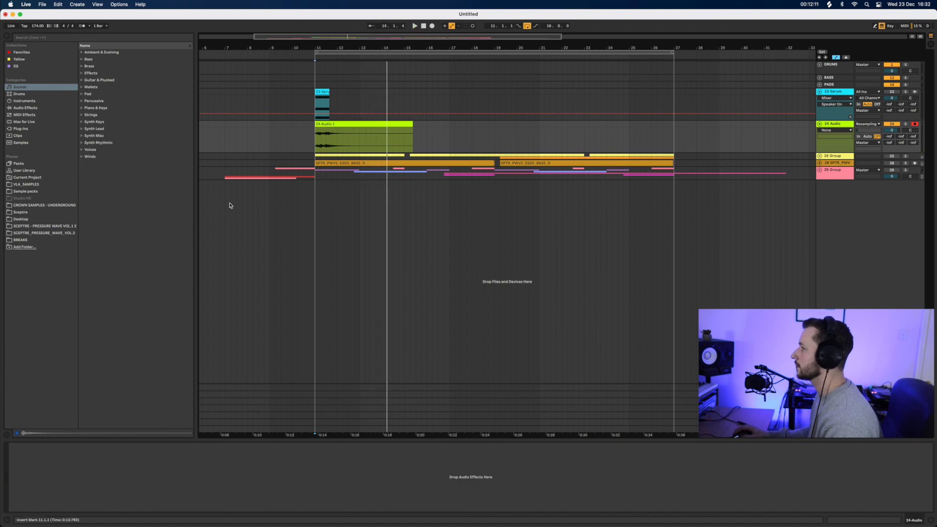
Load the SPTR_PWV2_PAD_FX rack from the User Library's PRESSURE WAVE RACKS folder onto the resampled audio track.
left_click(27, 185)
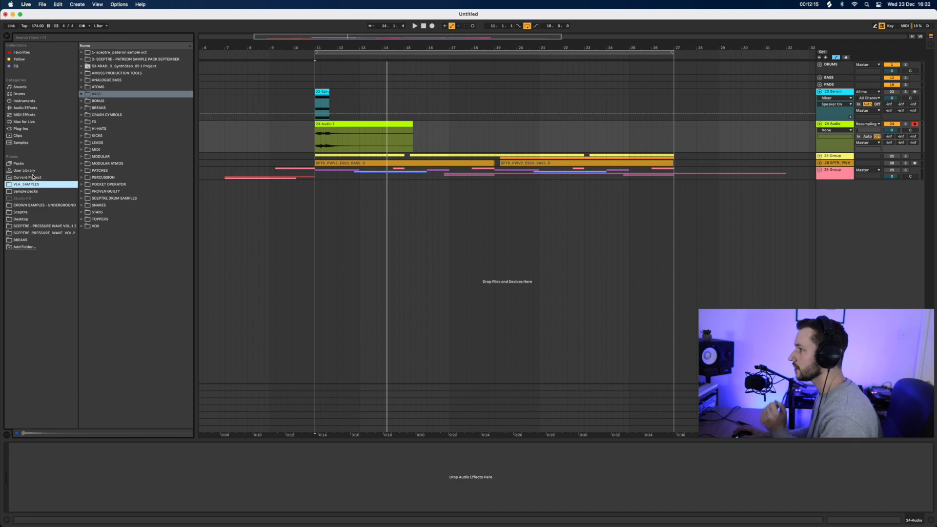
left_click(33, 177)
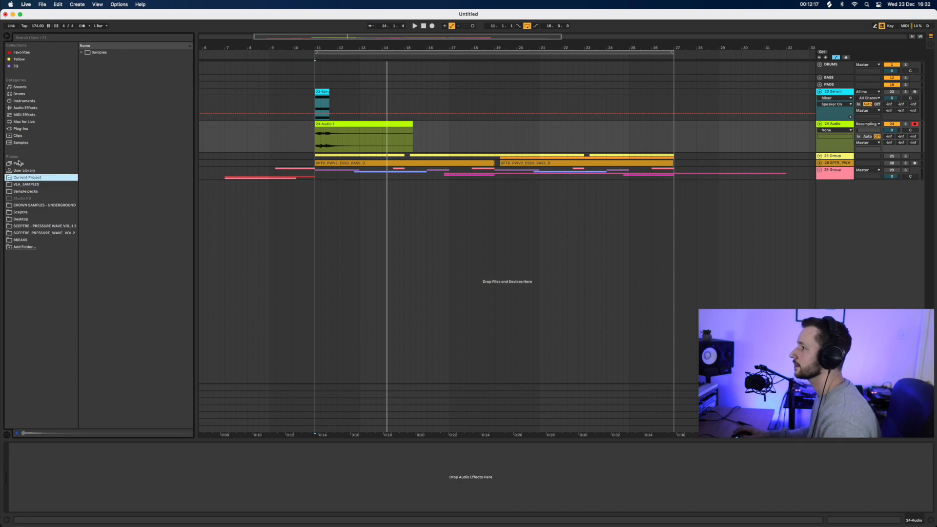
left_click(22, 171)
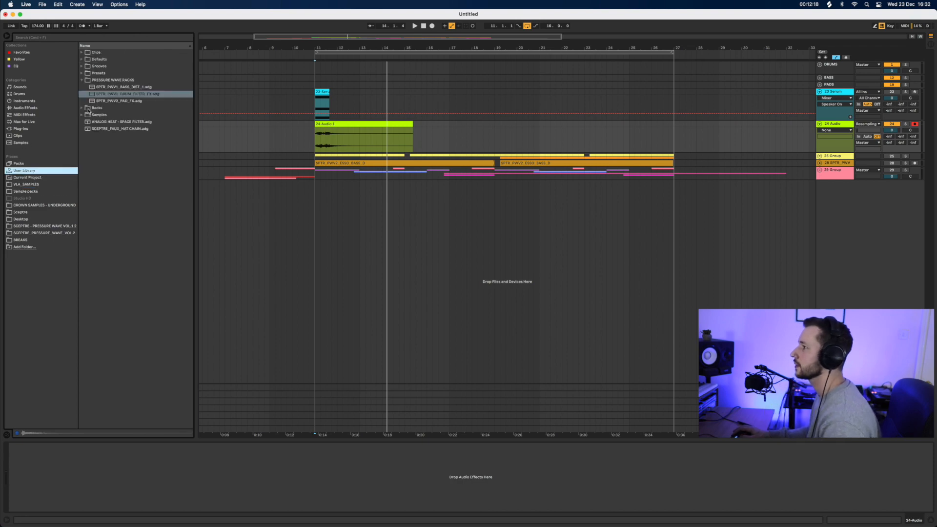
left_click(124, 88)
left_click_drag(126, 101, 338, 148)
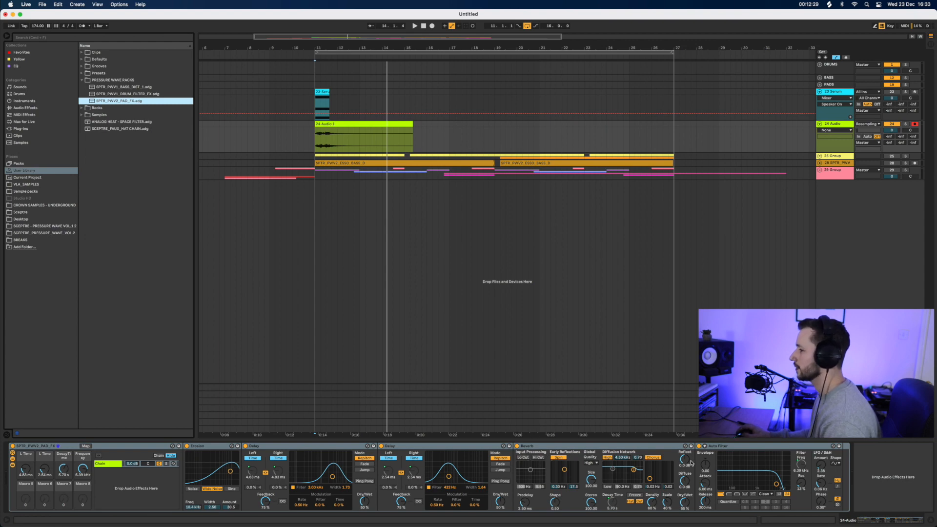
Play the resampled clip from bar 11 and try the rack's two L Time macros at about 6.08 ms and 1.11 s.
left_click(315, 145)
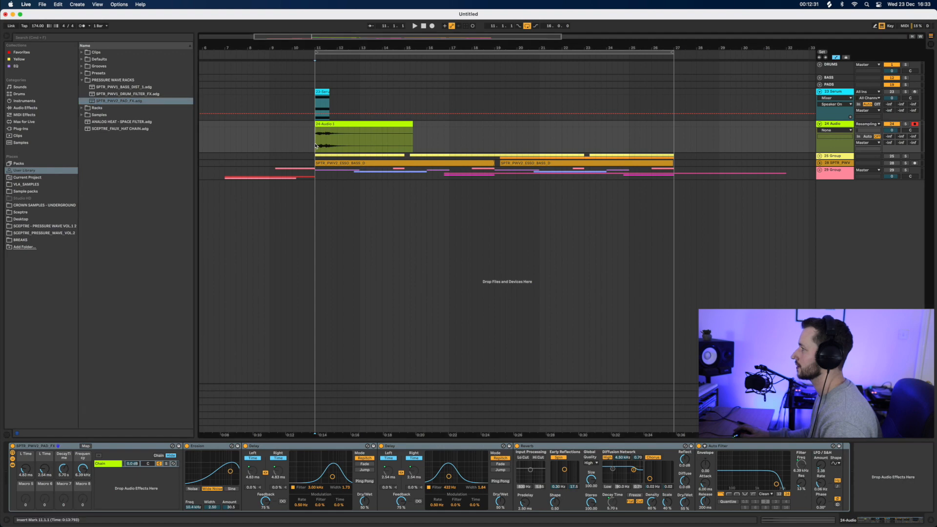
key("space")
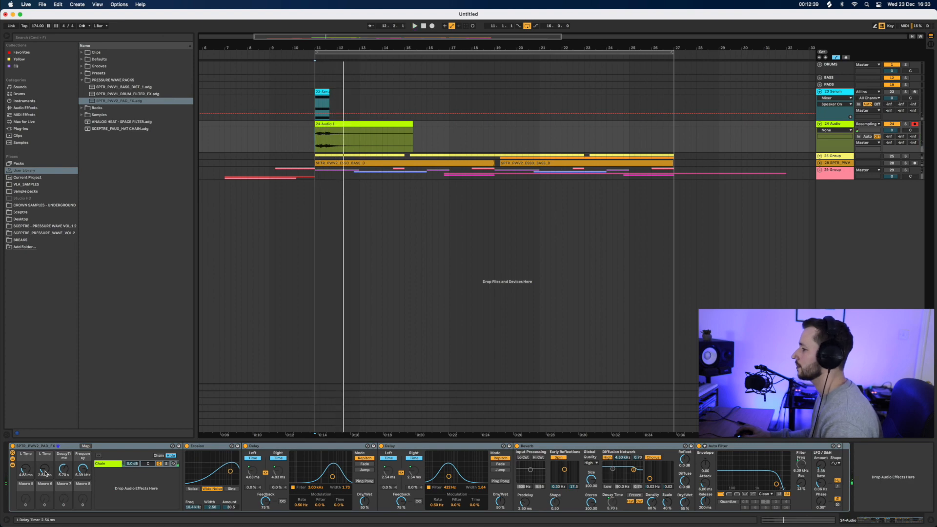
key("space")
left_click_drag(46, 474, 44, 447)
key("space")
key("space")
key("space")
key("space")
key("space")
key("space")
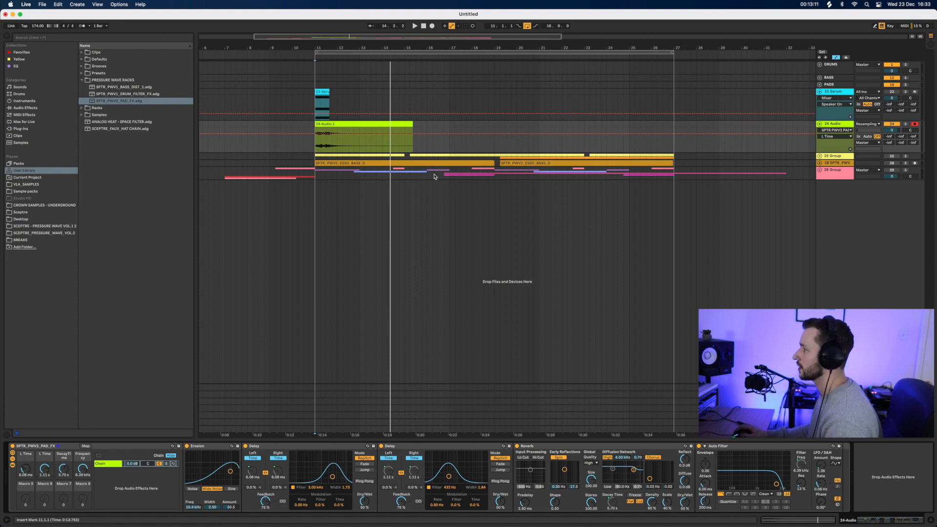
key("space")
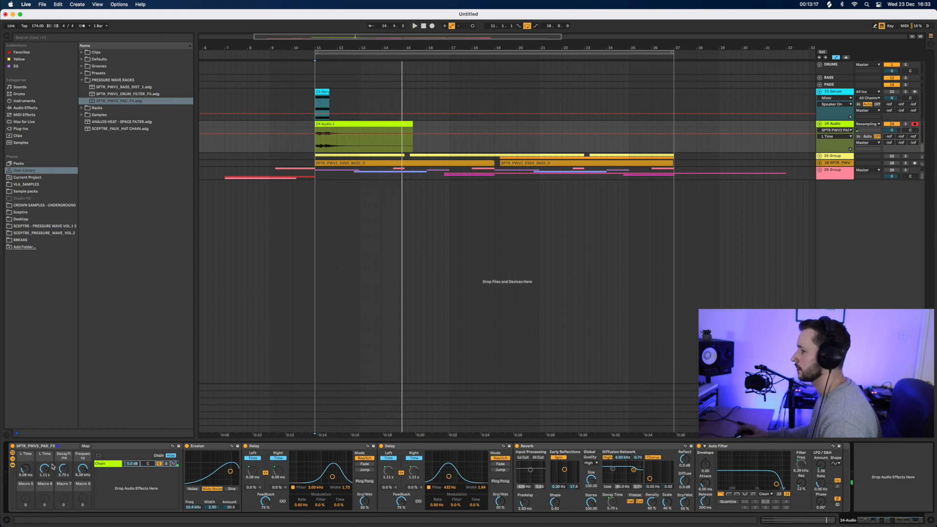
Lower the rack's first L Time macro and set the second to about 18.5 ms while playing the clip.
key("space")
left_click_drag(45, 468, 44, 501)
key("space")
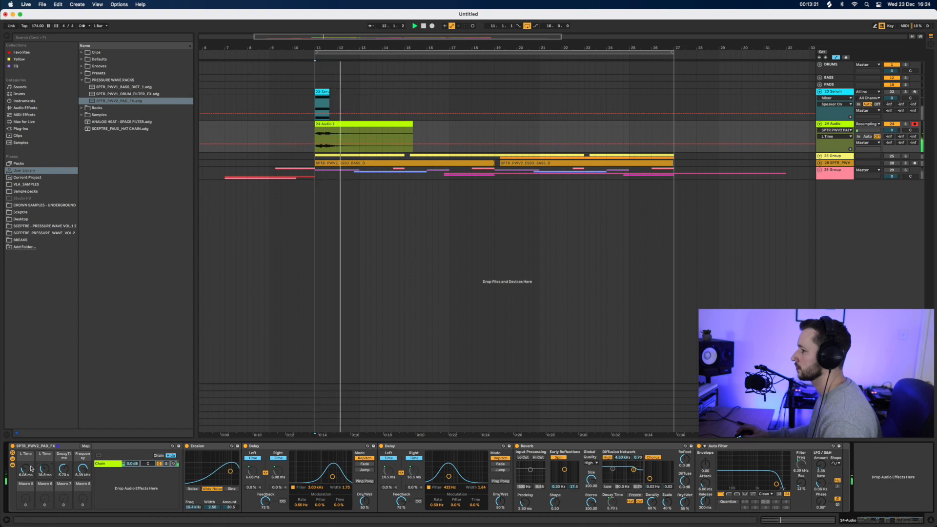
key("space")
mouse_move(31, 469)
left_mouse_down()
mouse_move(30, 459)
mouse_move(31, 476)
left_mouse_up()
key("space")
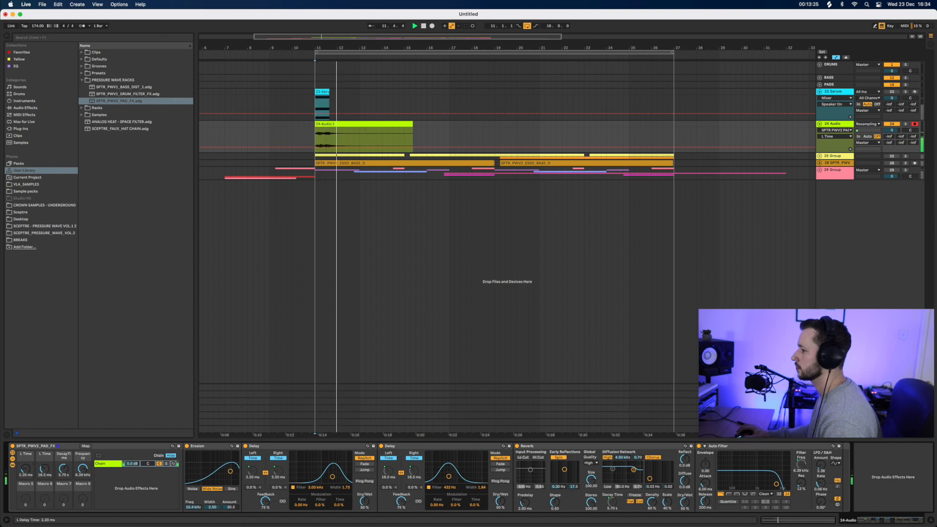
key("space")
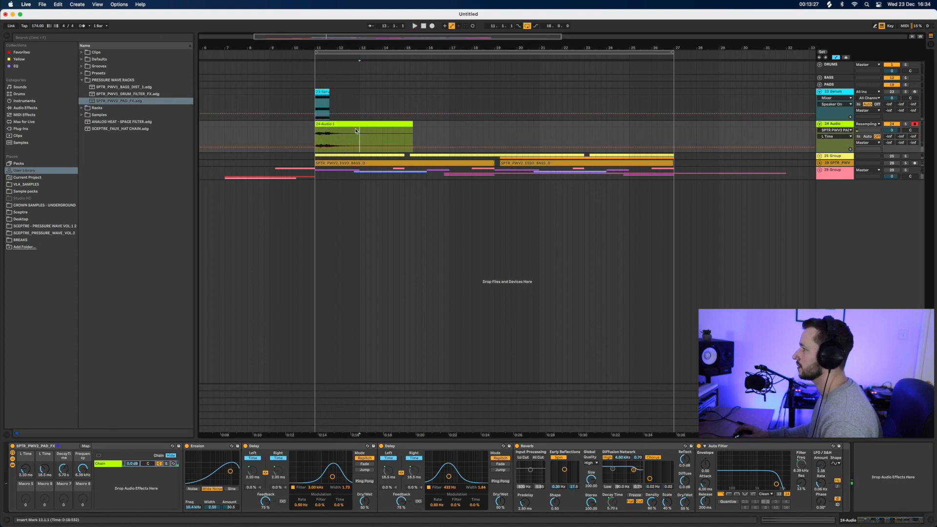
Set the loop to bars 11–13 over the resampled clip and insert a new audio track below it.
left_click_drag(361, 132, 316, 125)
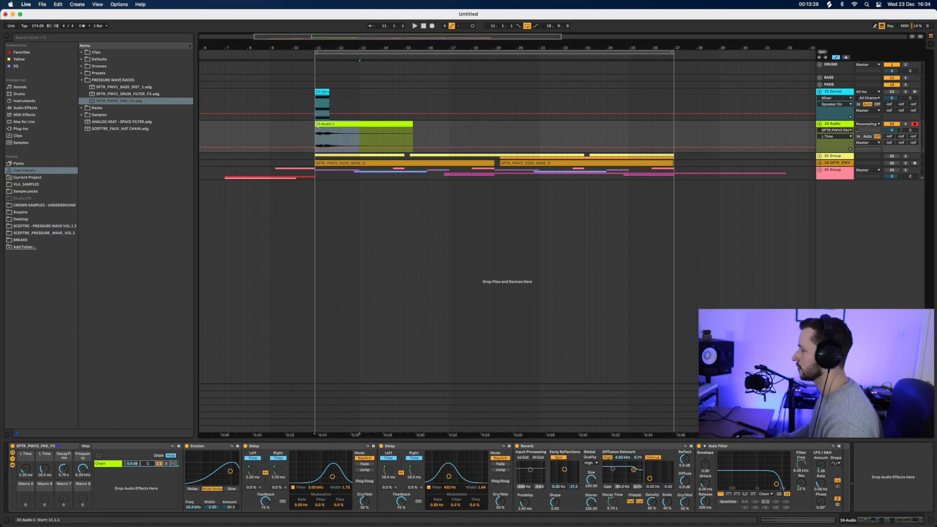
key("super+l")
right_click(831, 126)
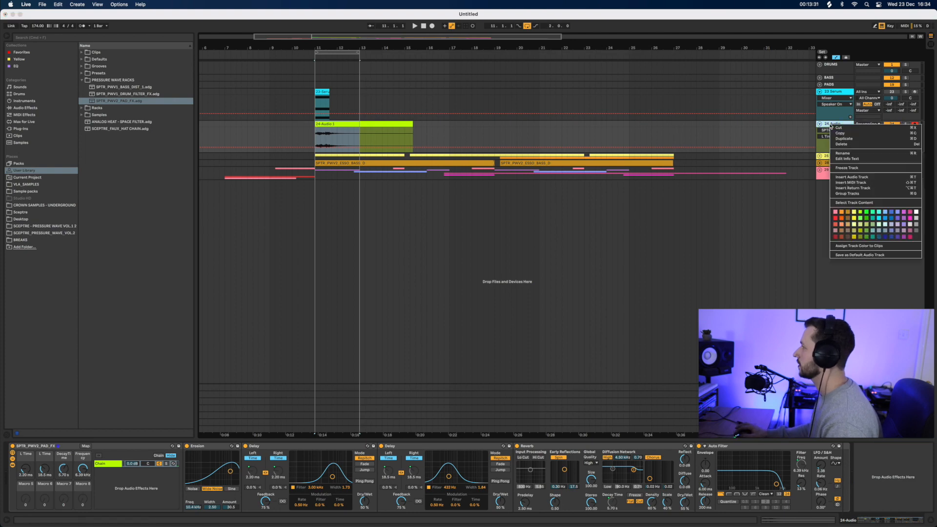
left_click(849, 177)
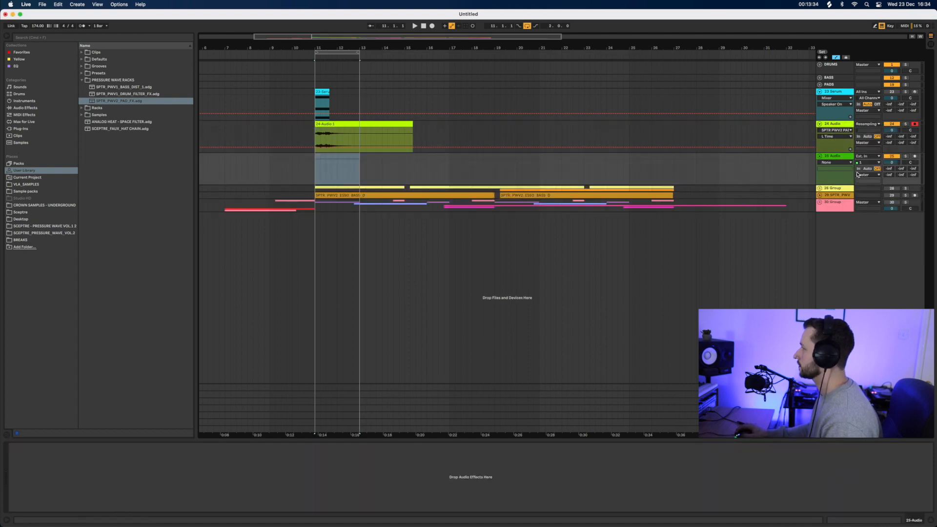
Try routing the output of the resampled 24 Audio track into the new 25-Audio track.
left_click(845, 126)
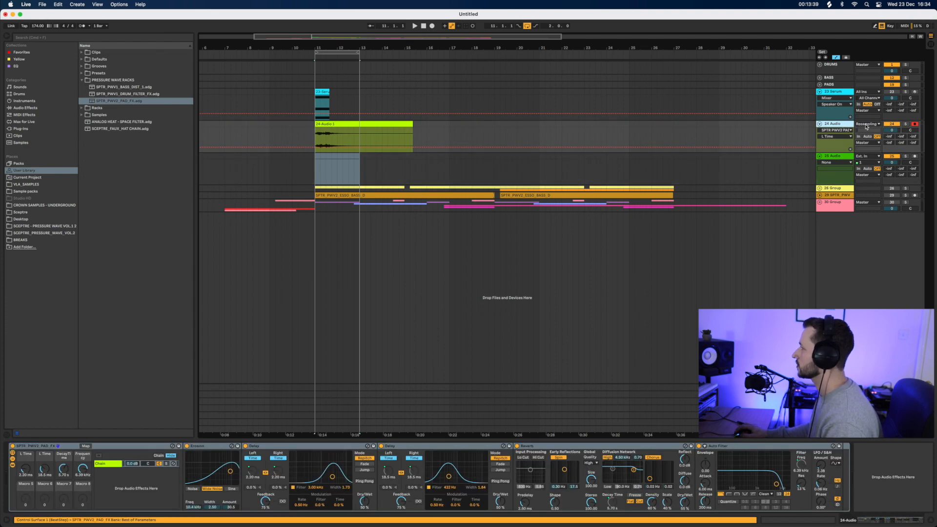
left_click(866, 143)
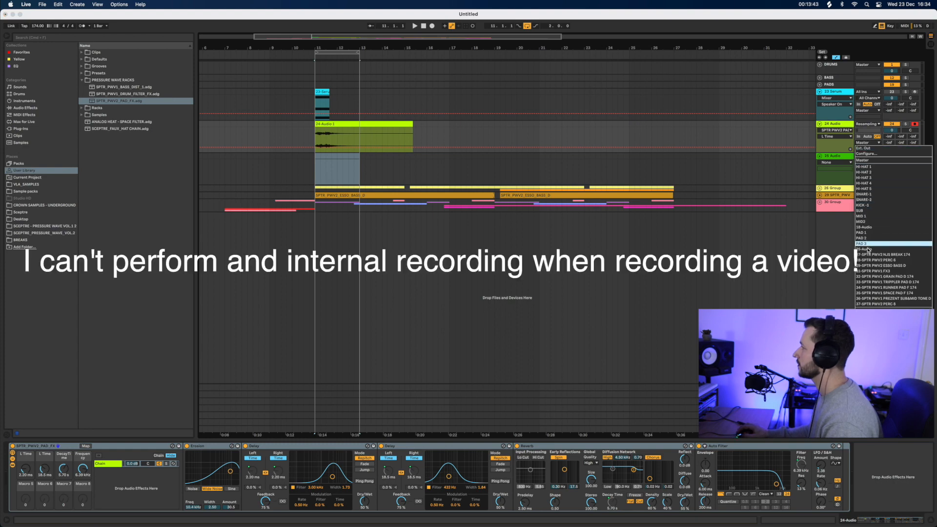
left_click(865, 249)
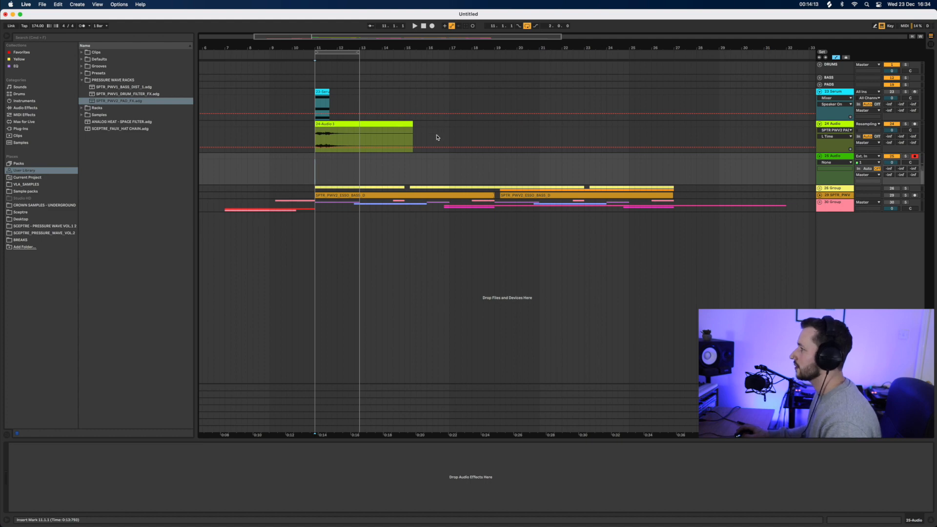
Shorten the resampled clip to end at bar 13 and unfold the 30 Group of pad and FX tracks.
left_click_drag(413, 131, 360, 131)
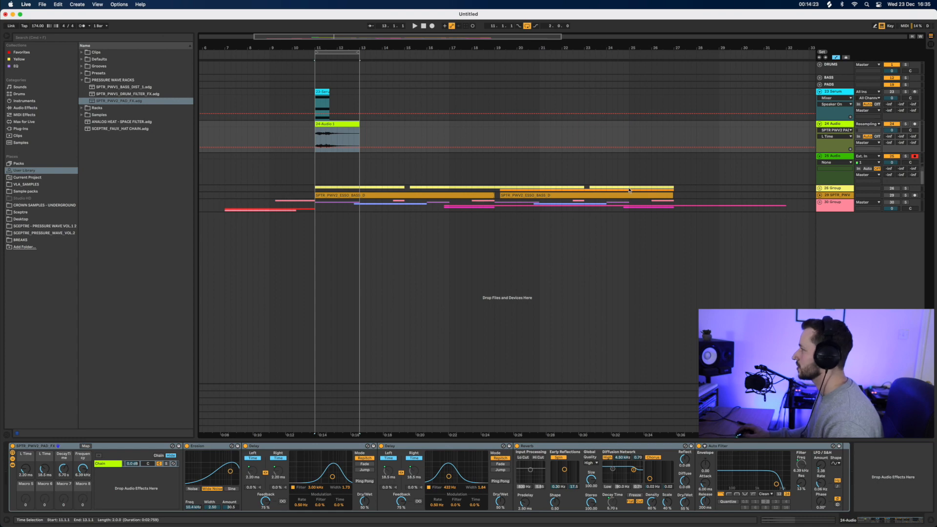
left_click(820, 203)
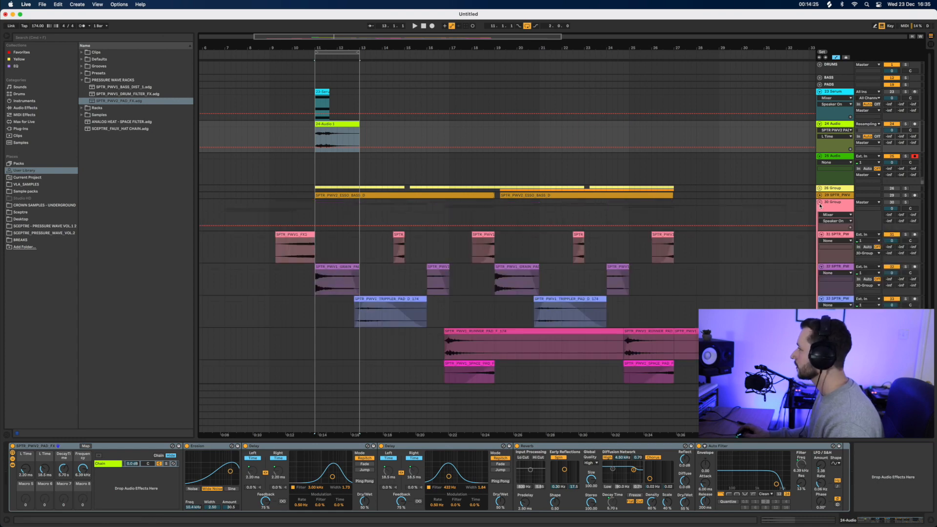
scroll(444, 293, "down", 3)
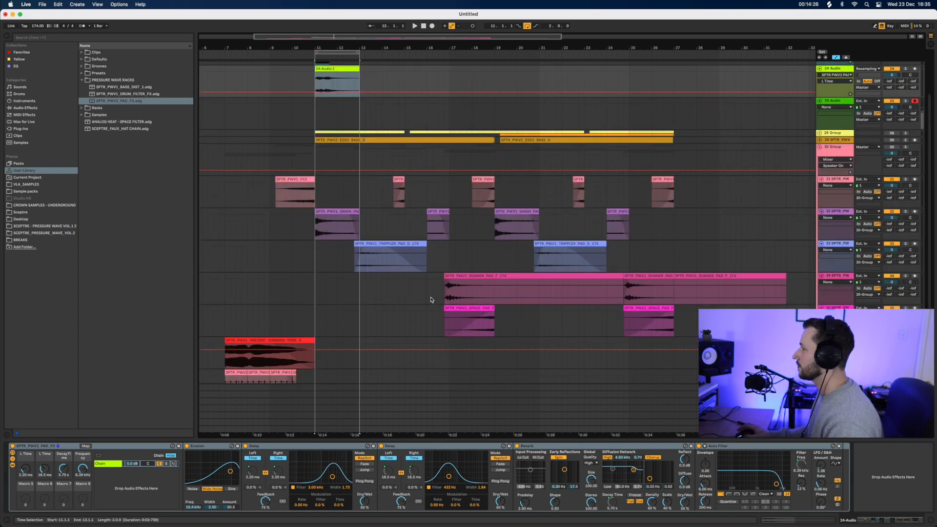
Play the layered pad arrangement from before bar 11 and extend the loop to 16 bars, ending at bar 27.
left_click(275, 205)
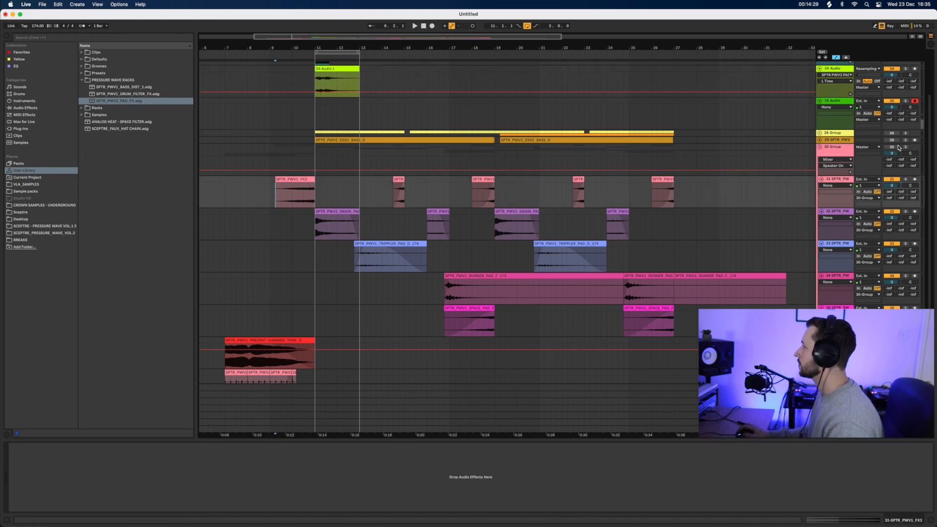
scroll(885, 107, "up", 2)
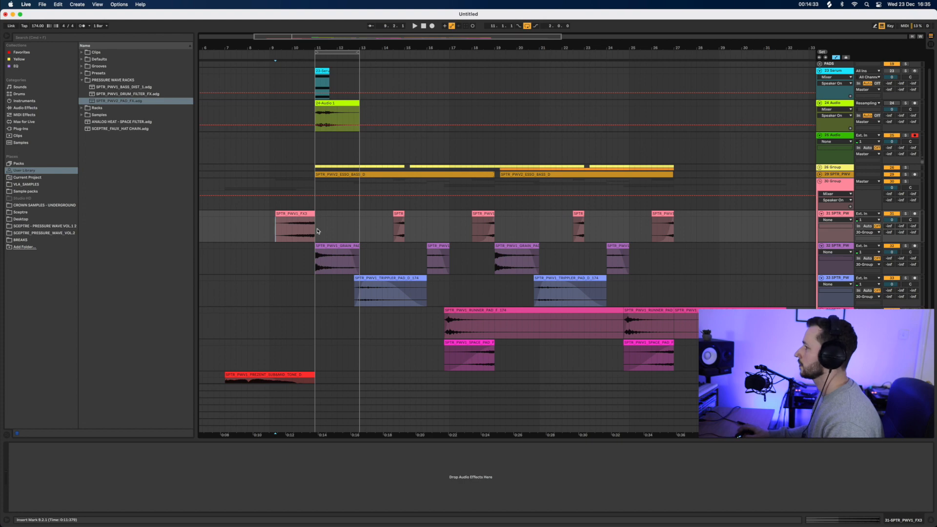
left_click(292, 250)
key("space")
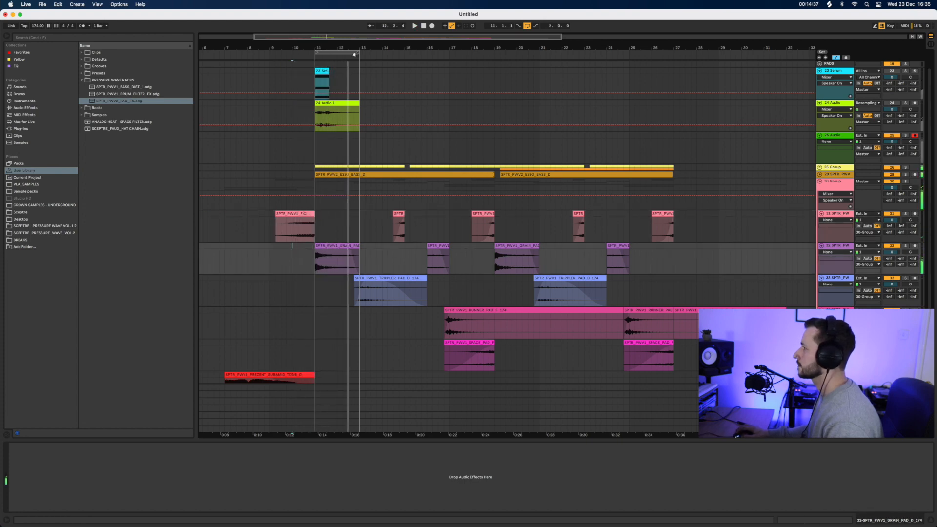
left_click_drag(358, 52, 714, 53)
left_click_drag(304, 249, 283, 289)
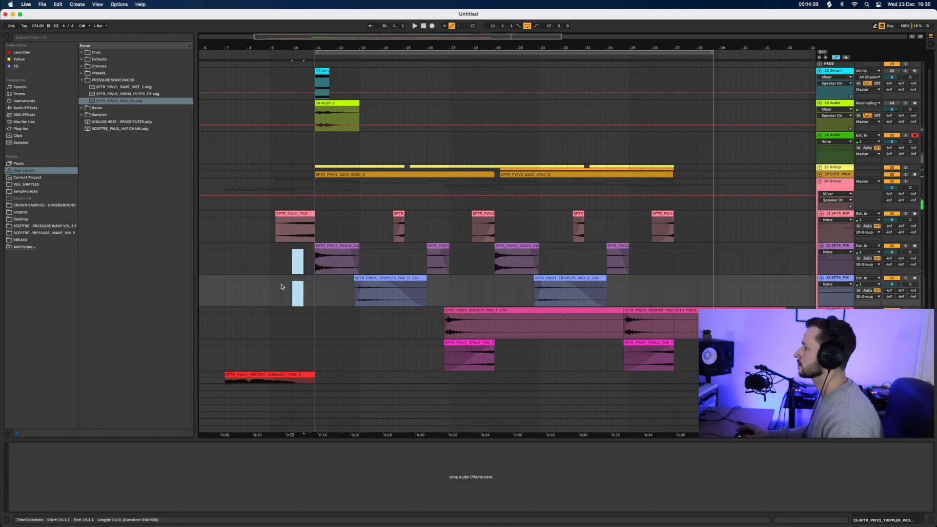
key("space")
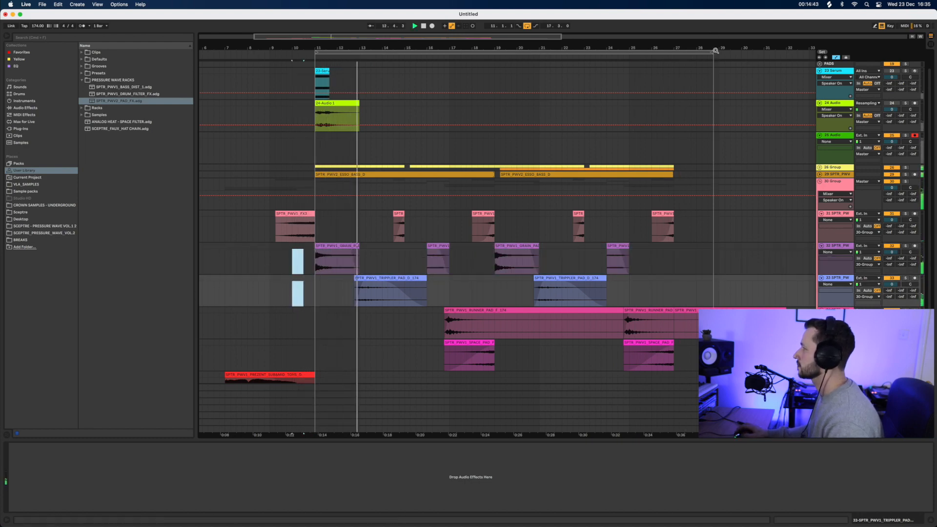
left_click_drag(714, 52, 675, 52)
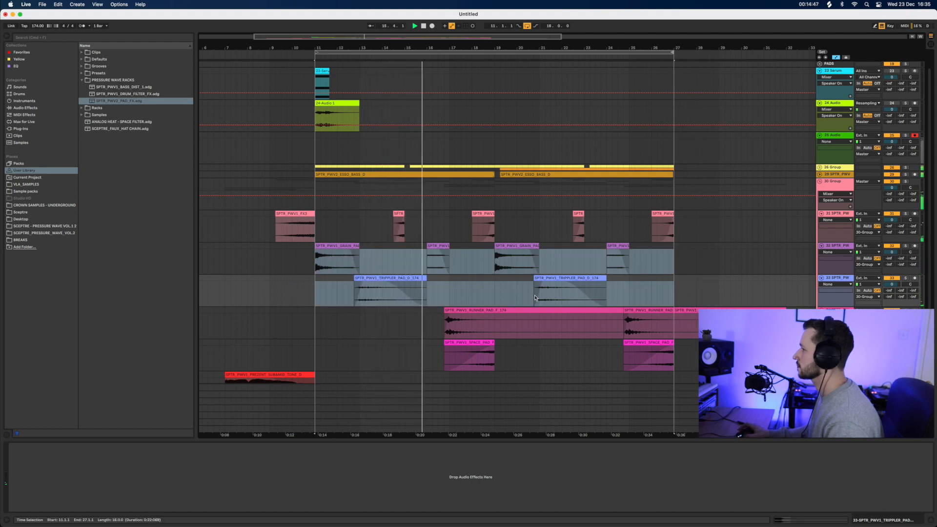
scroll(446, 289, "down", 2)
scroll(446, 289, "down", 2)
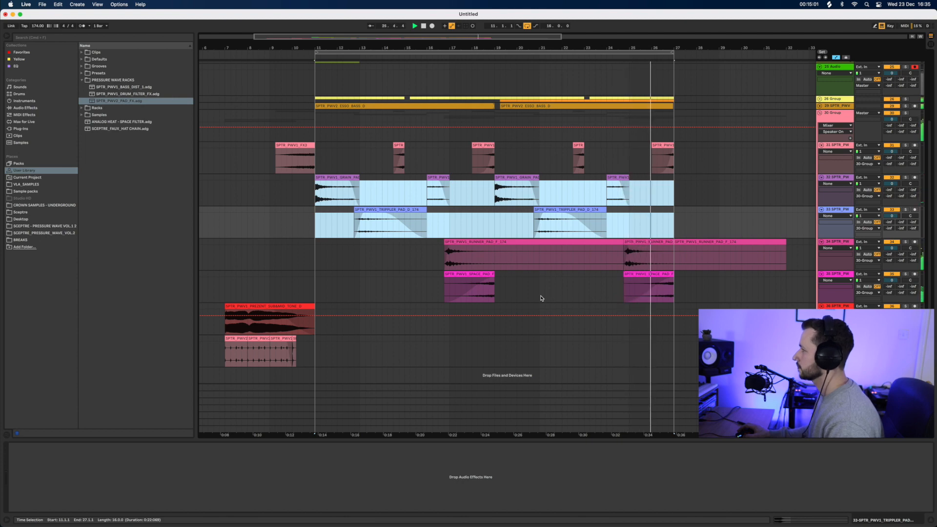
key("space")
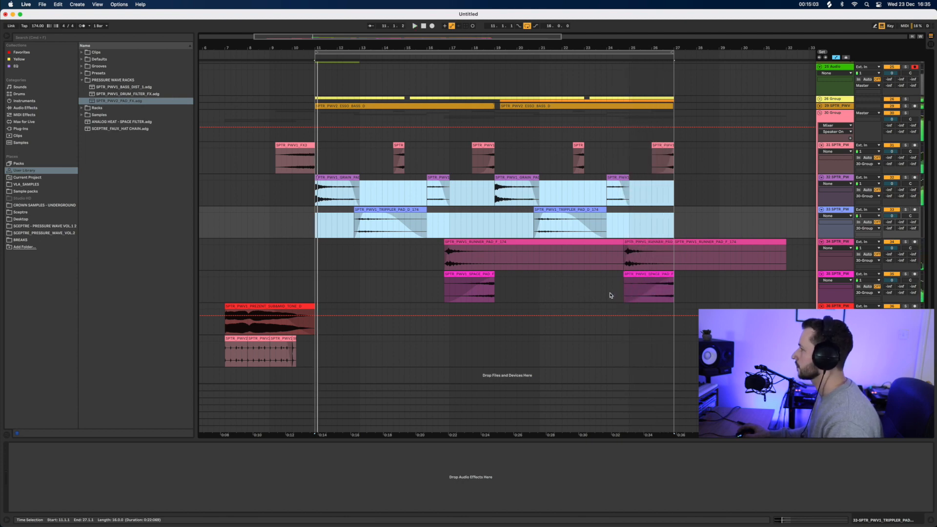
Examine the effects chain on the 30 Group, including its SPTR_PWV2_PAD_FX rack, and the first TRIPPLER PAD clip.
left_click(833, 115)
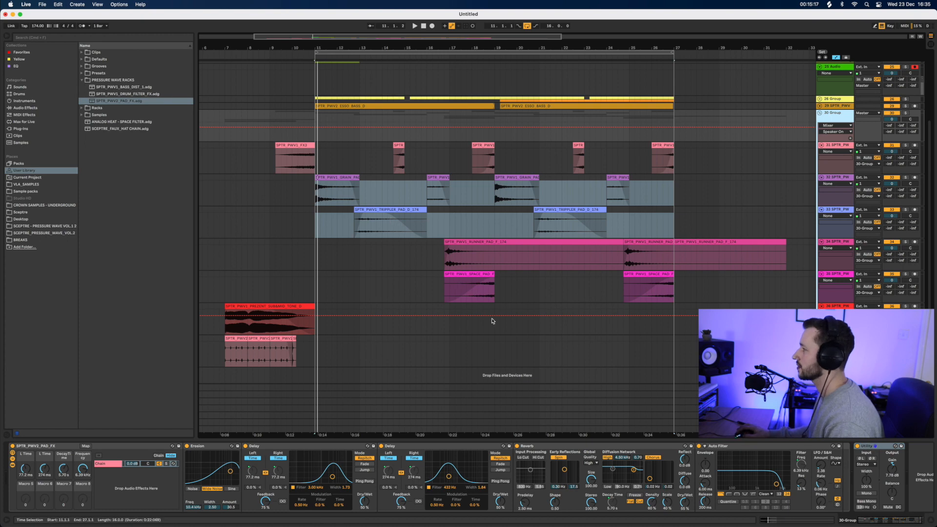
left_click(379, 210)
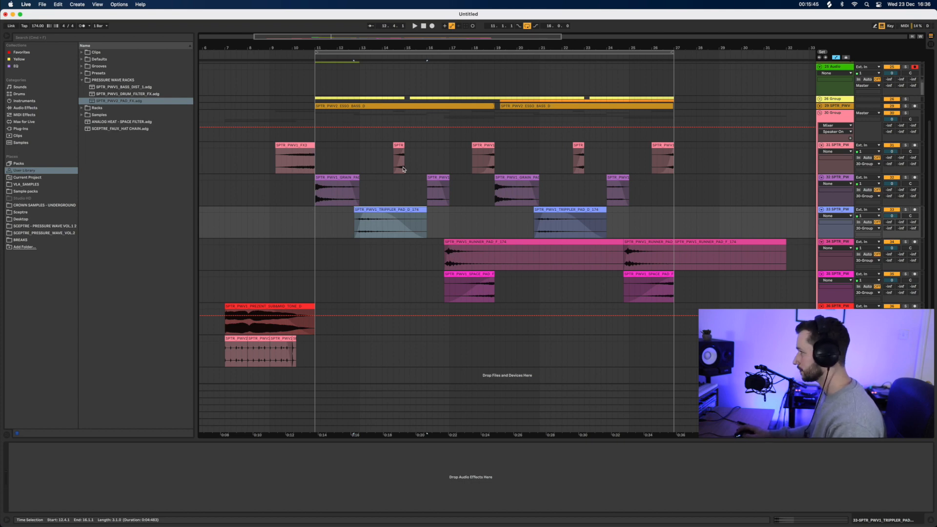
left_click(817, 113)
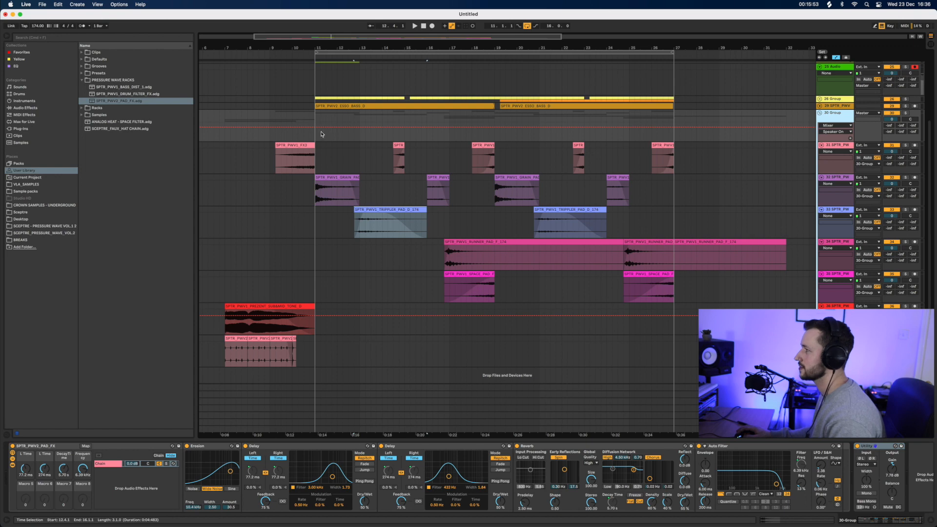
Solo the 30 Group and play its layered pads from just before bar 11.
left_click(305, 219)
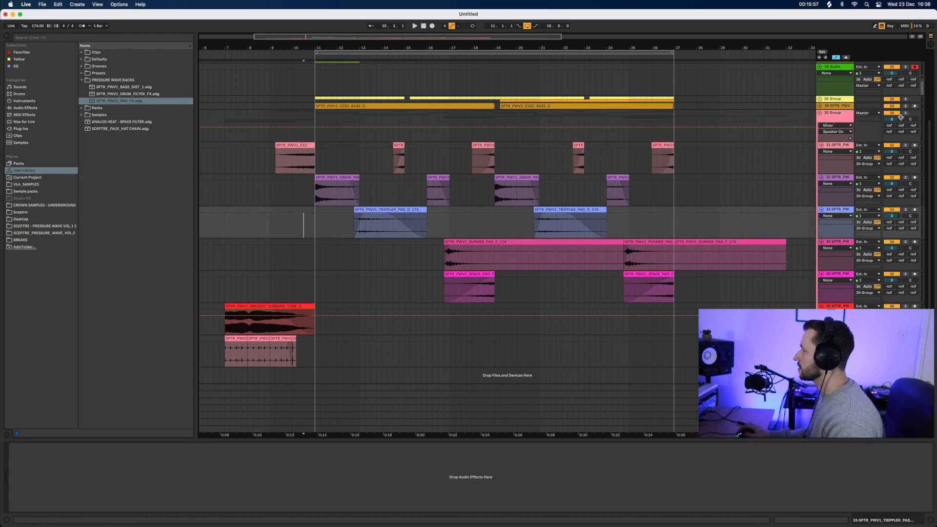
left_click(905, 113)
left_click(286, 189)
key("space")
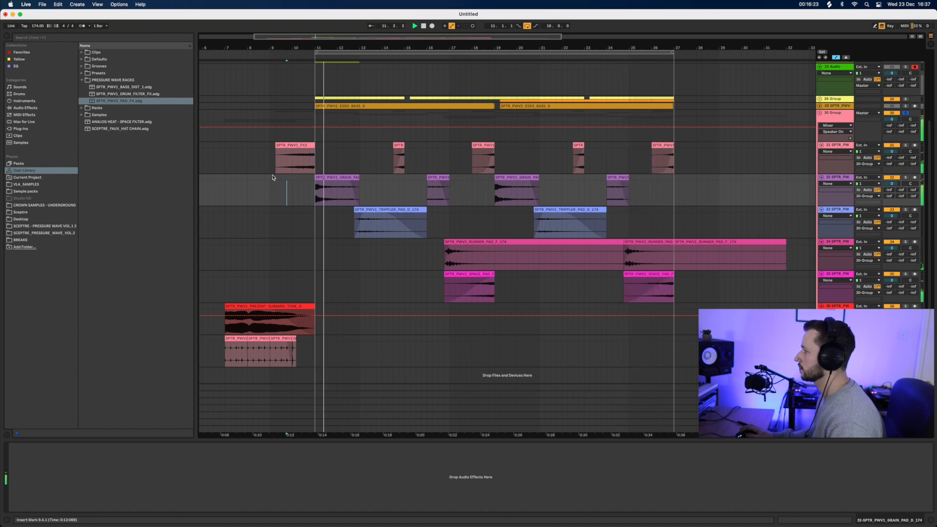
key("space")
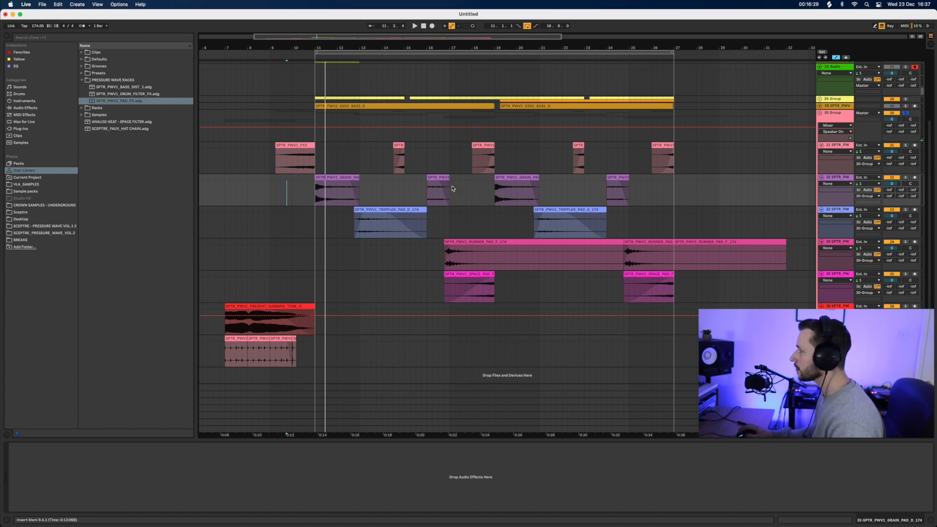
Solo the SPTR_PWV1_FX3 track and play its first clip from bar 10.
left_click(299, 158)
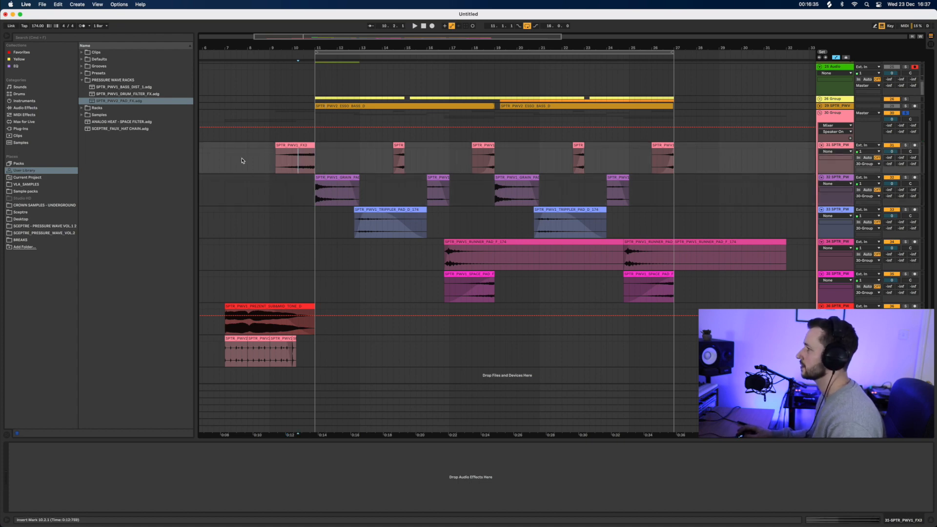
left_click(268, 157)
left_click(292, 155)
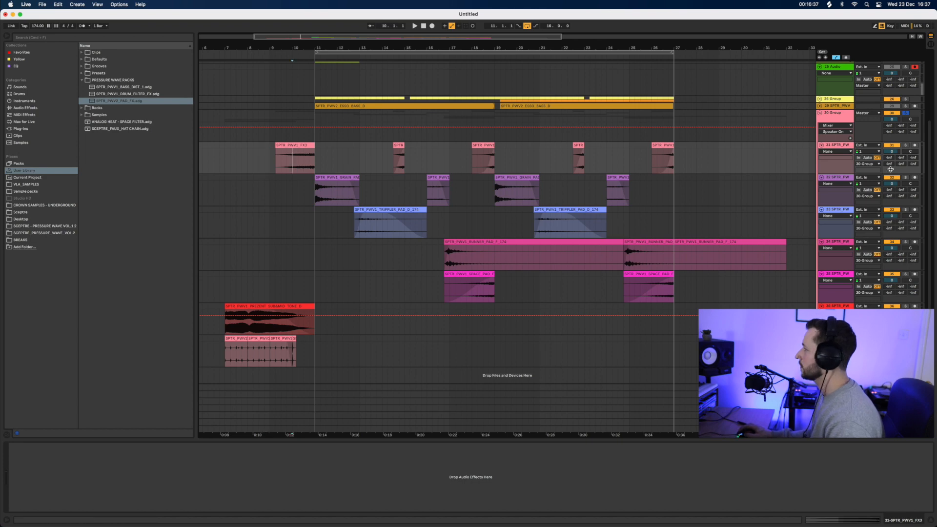
left_click(905, 146)
key("space")
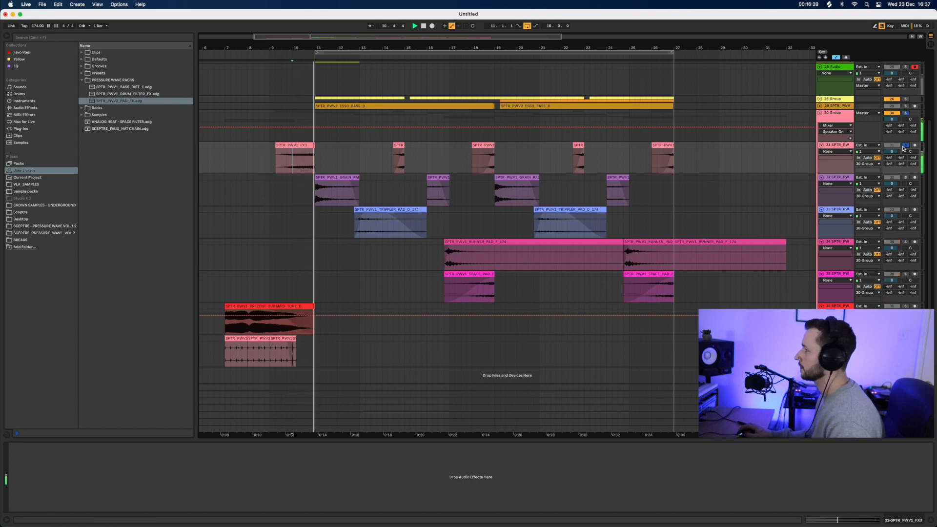
key("space")
left_click(392, 166)
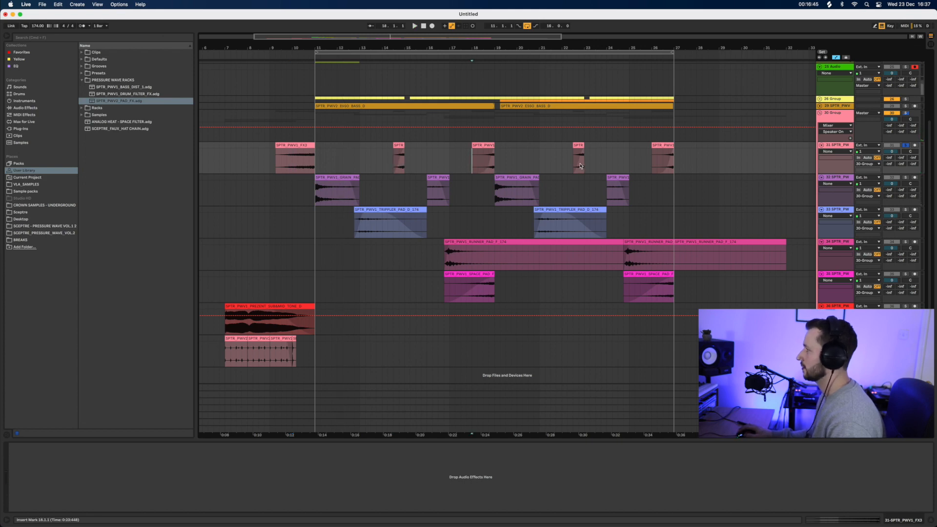
Solo and play the GRAIN PAD track, and shorten its first clip to end where the TRIPPLER PAD clip begins.
left_click(905, 177)
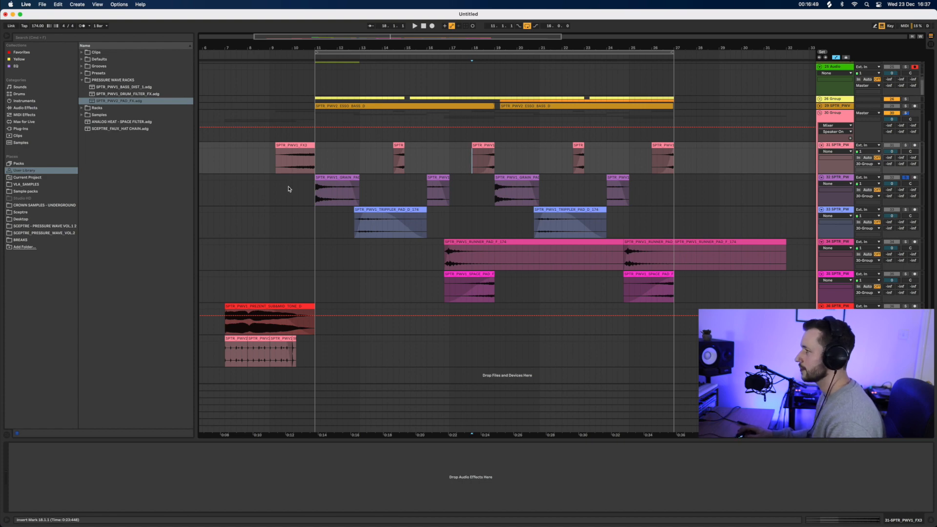
left_click(310, 186)
key("space")
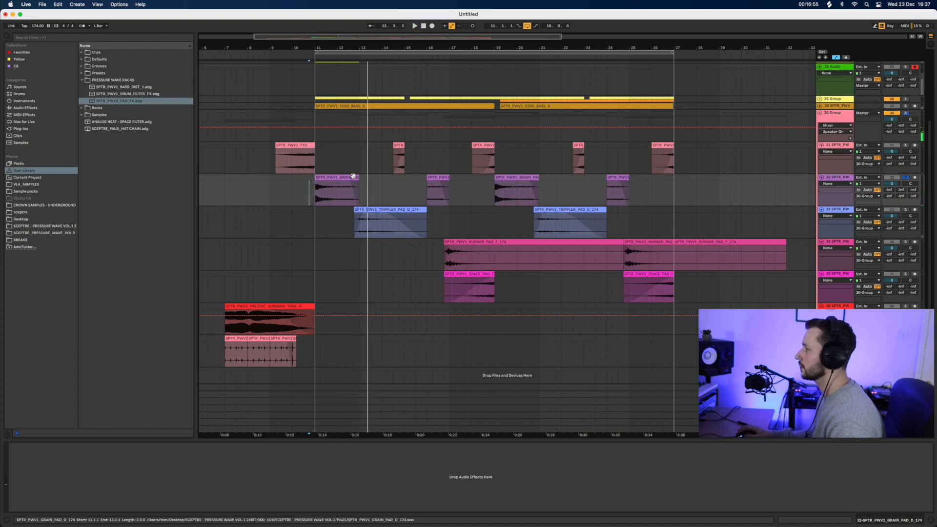
left_click_drag(360, 191, 354, 195)
key("space")
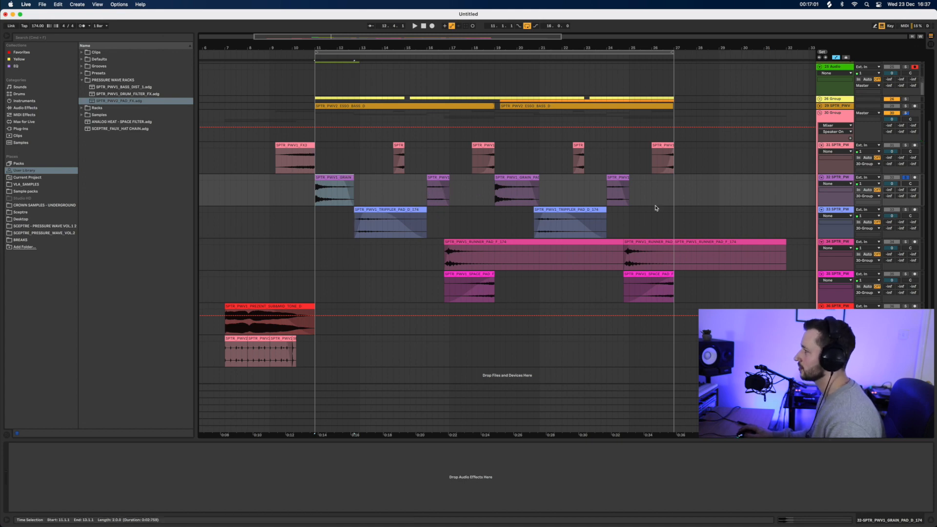
Solo the TRIPPLER PAD track and play its first clip from just before bar 13.
left_click(370, 218)
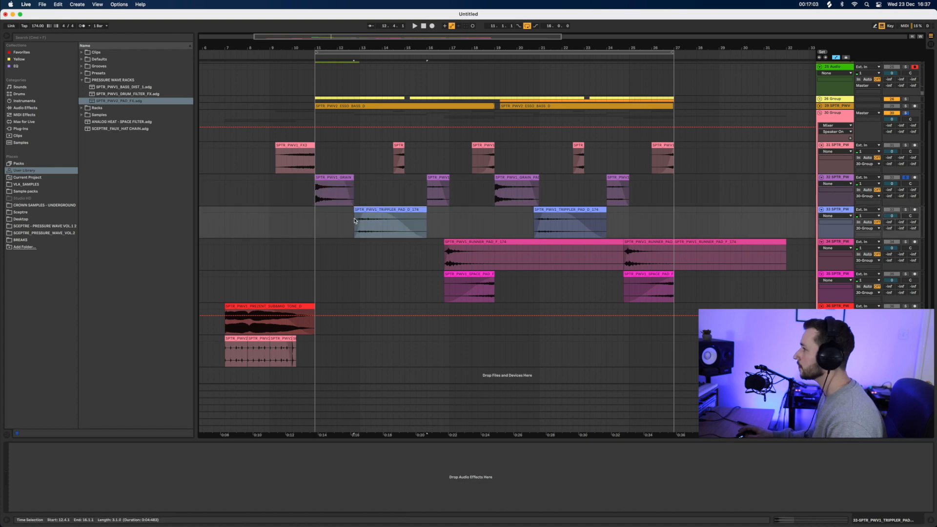
left_click(906, 211)
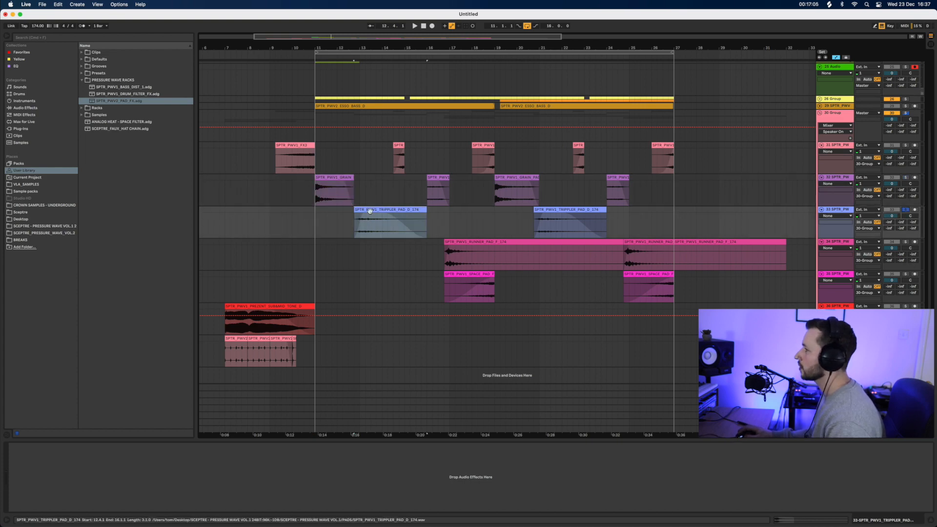
left_click(343, 229)
key("space")
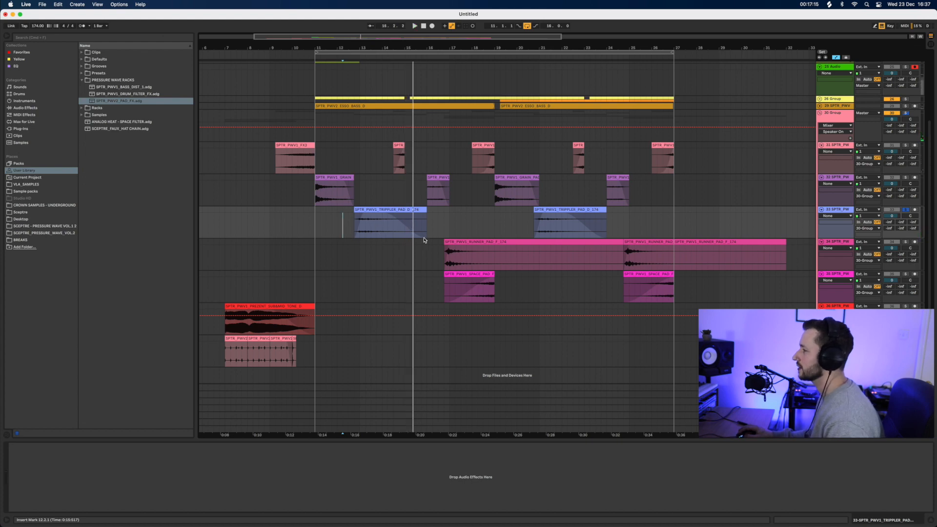
key("space")
Solo and play the RUNNER PAD track from just before its first clip, and the SPACE PAD track from within its first clip.
left_click(438, 251)
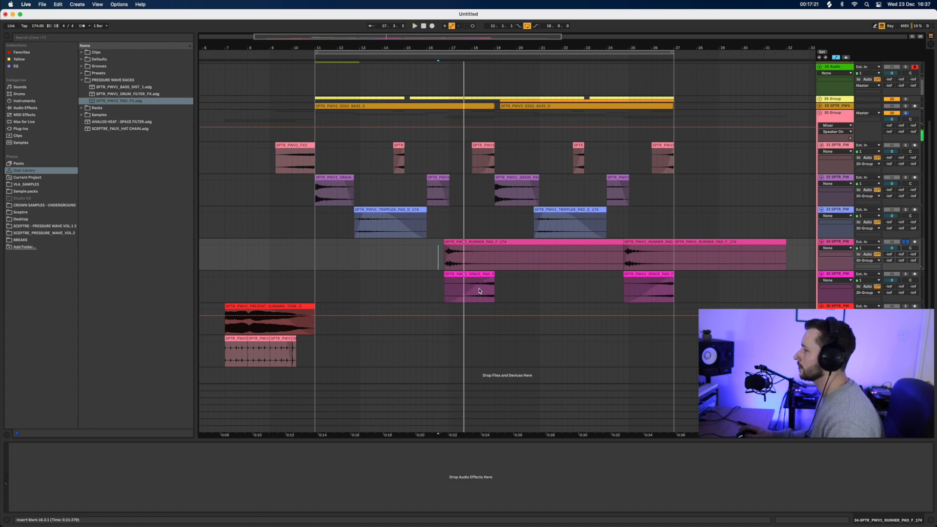
left_click(483, 291)
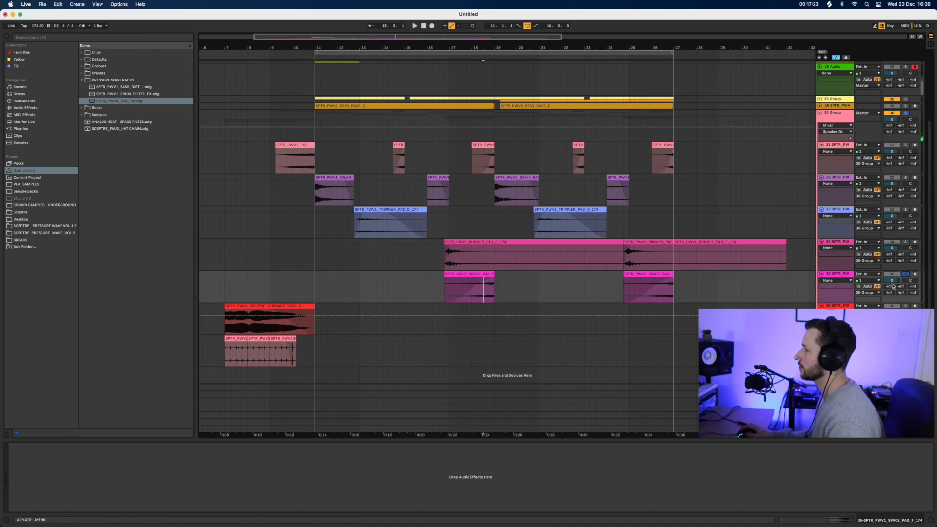
key("space")
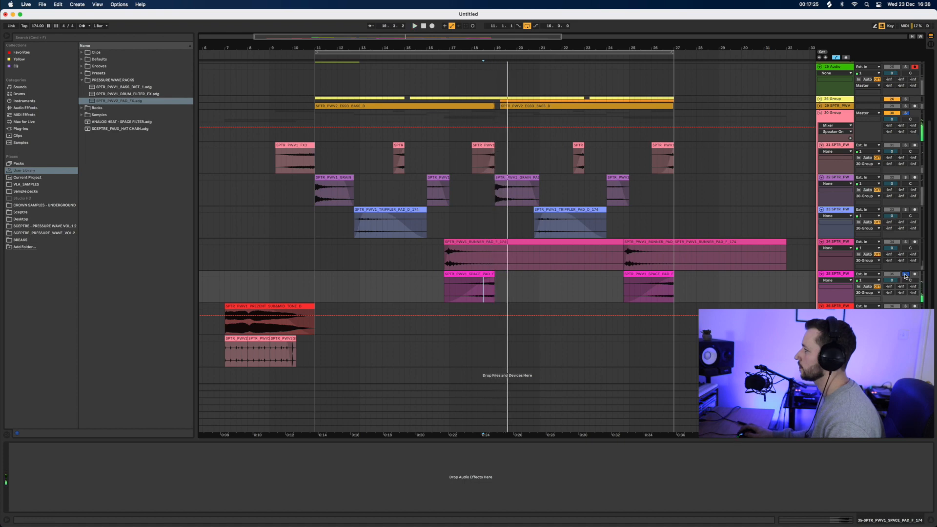
left_click(906, 275)
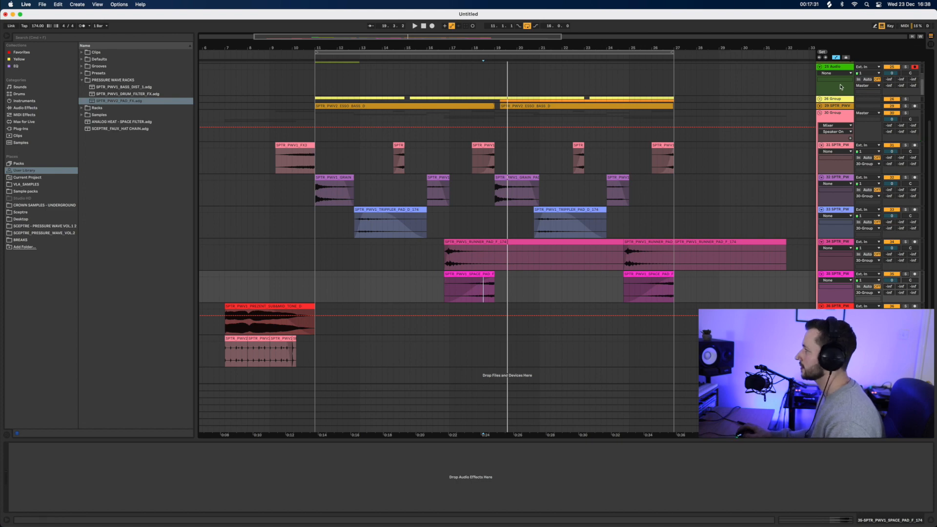
Browse the ATMOS folder of SCEPTRE - PRESSURE WAVE VOL.1 and audition SPTR_PWV1_HORN_ATMOS_D.wav and SPTR_PWV1_MOLO_ATMOS_E.wav.
left_click(820, 113)
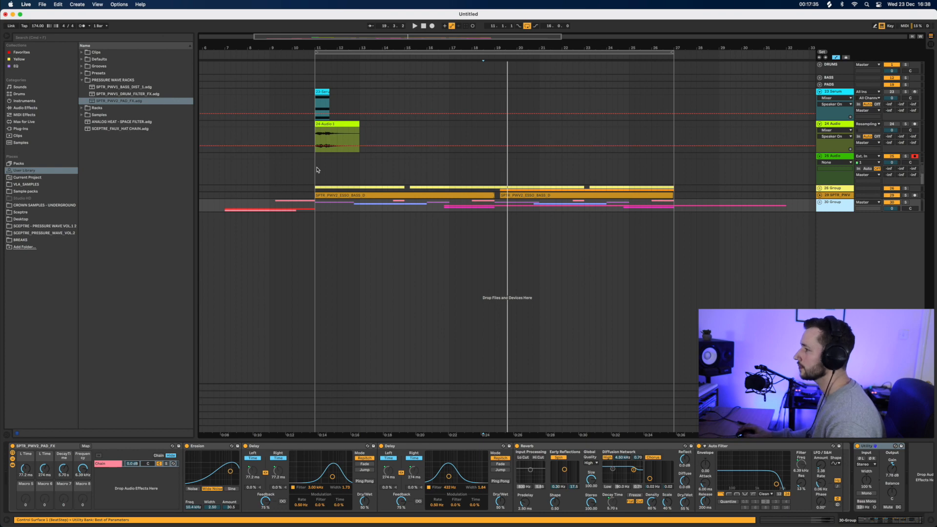
left_click(58, 233)
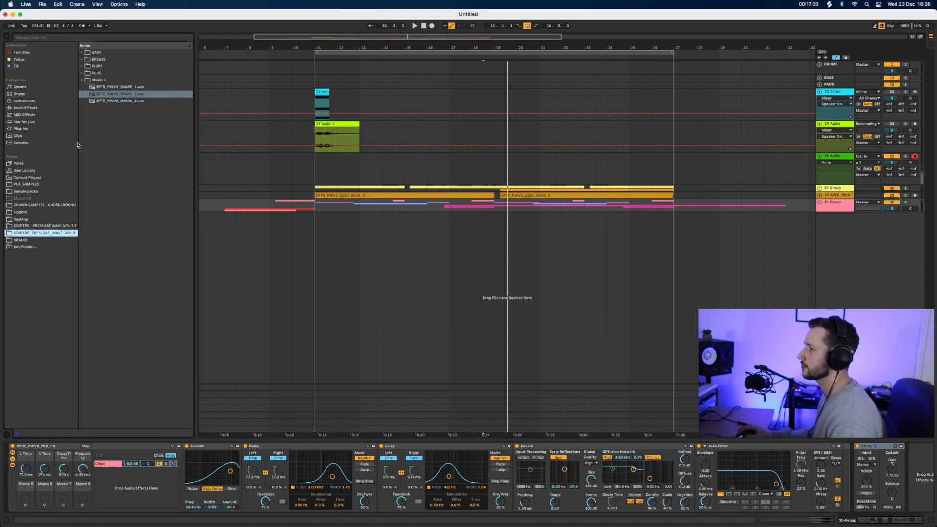
left_click(61, 226)
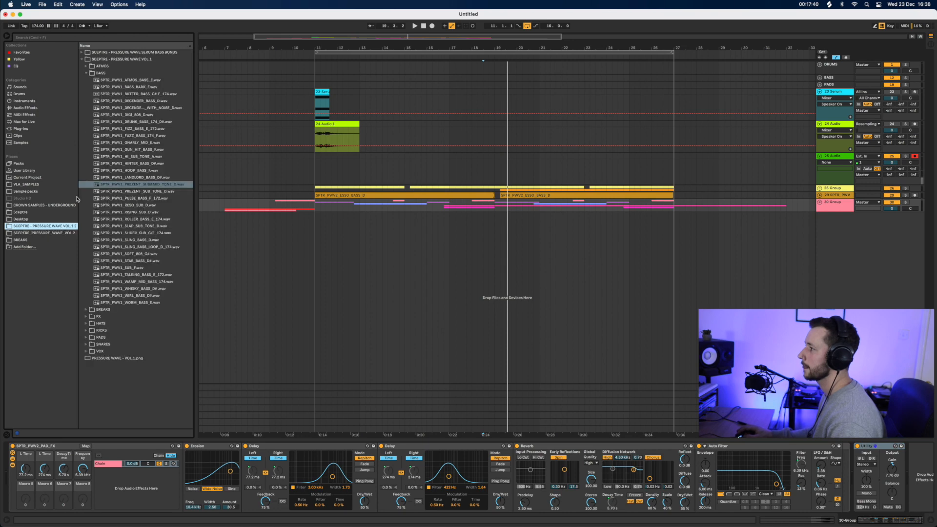
left_click(86, 73)
left_click(87, 67)
left_click(87, 66)
left_click(87, 73)
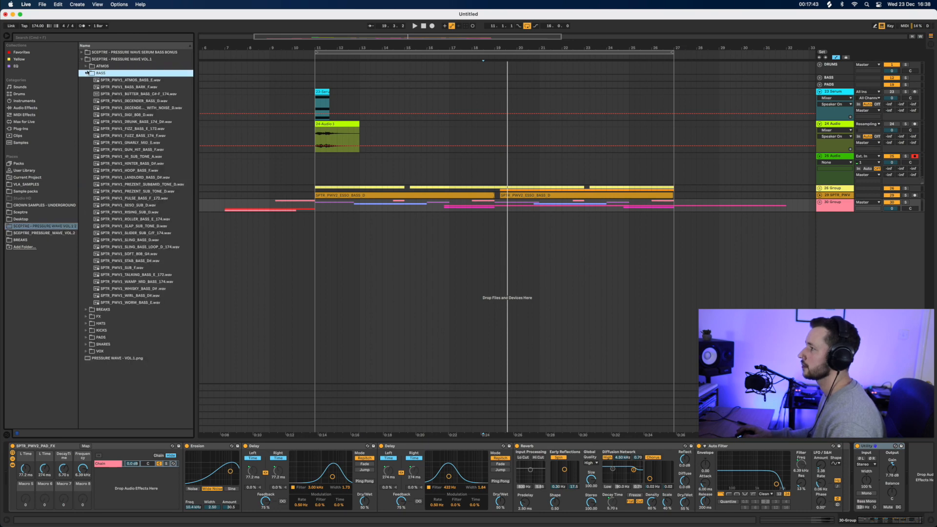
left_click(86, 66)
left_click(131, 122)
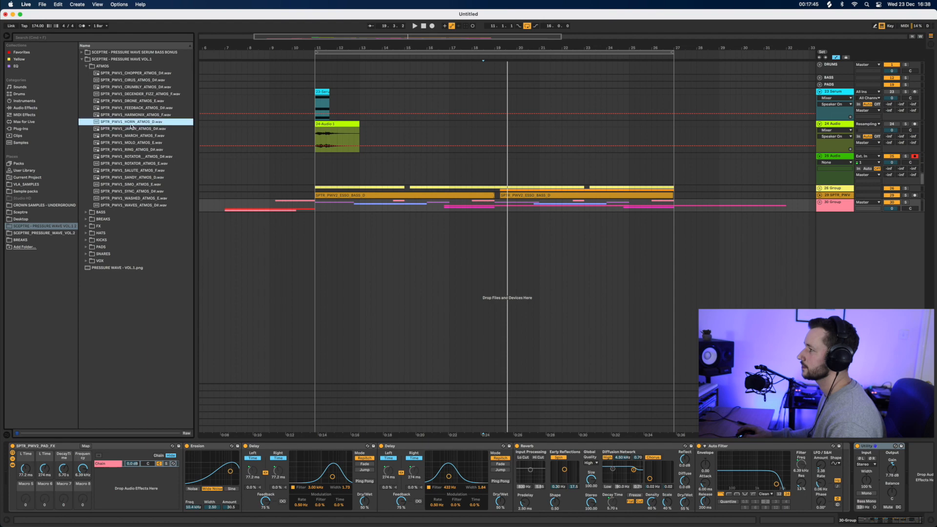
left_click(138, 143)
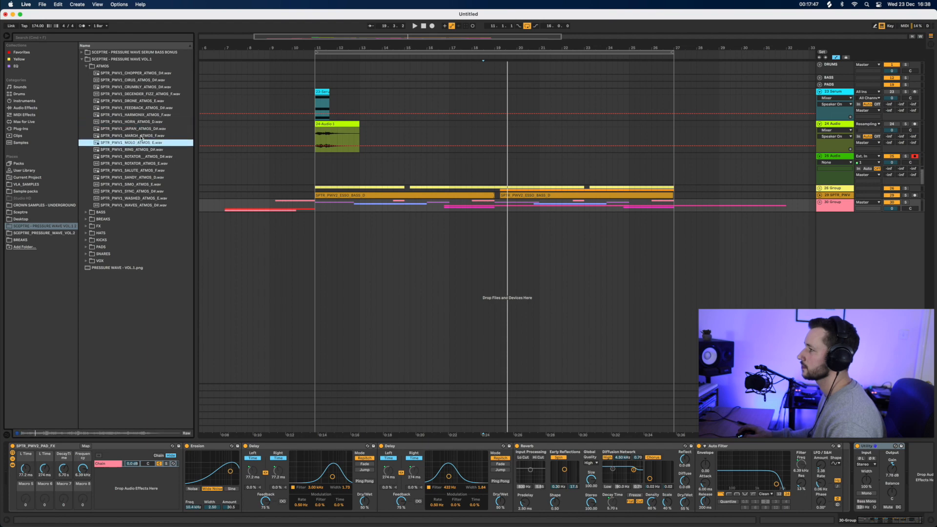
Place SPTR_PWV1_MOLO_ATMOS_E.wav on a new audio track at bar 11 and shorten the clip to two beats.
left_click_drag(143, 145, 320, 312)
left_click_drag(426, 229, 481, 241)
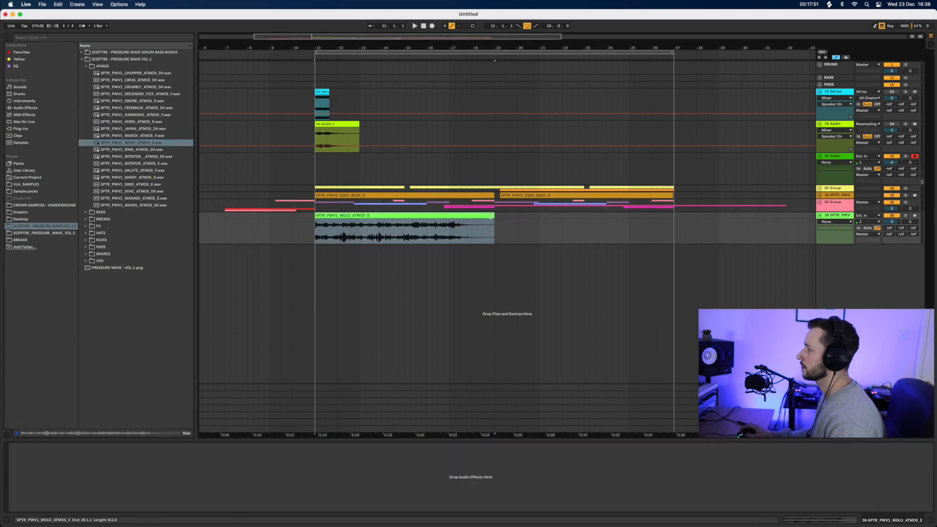
Move the MOLO_ATMOS track into the 30 Group directly above the PERC track, and solo and play it.
left_click(820, 203)
scroll(796, 296, "down", 5)
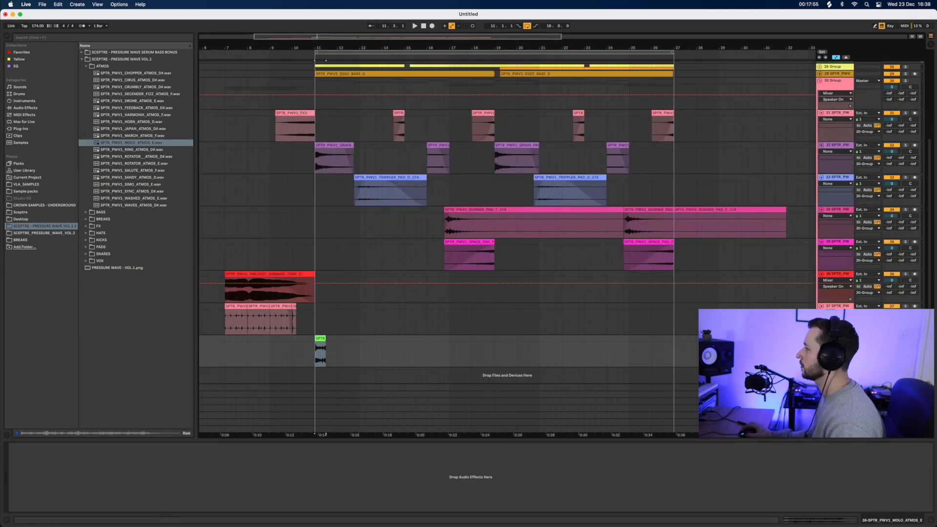
left_click_drag(868, 339, 869, 307)
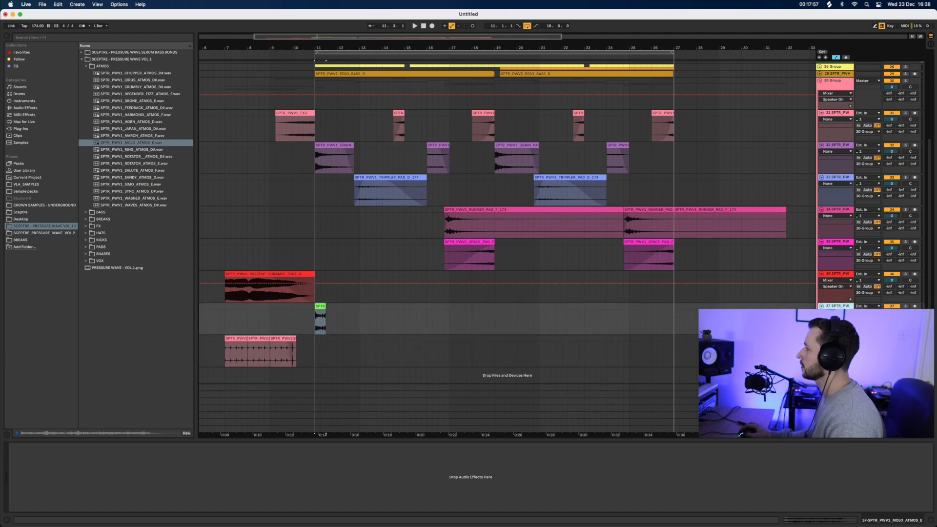
left_click(905, 306)
key("space")
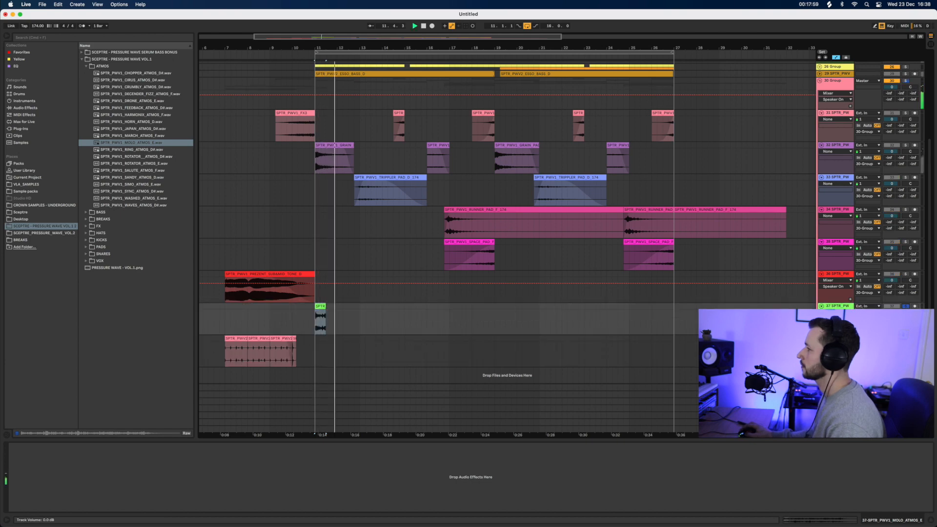
key("space")
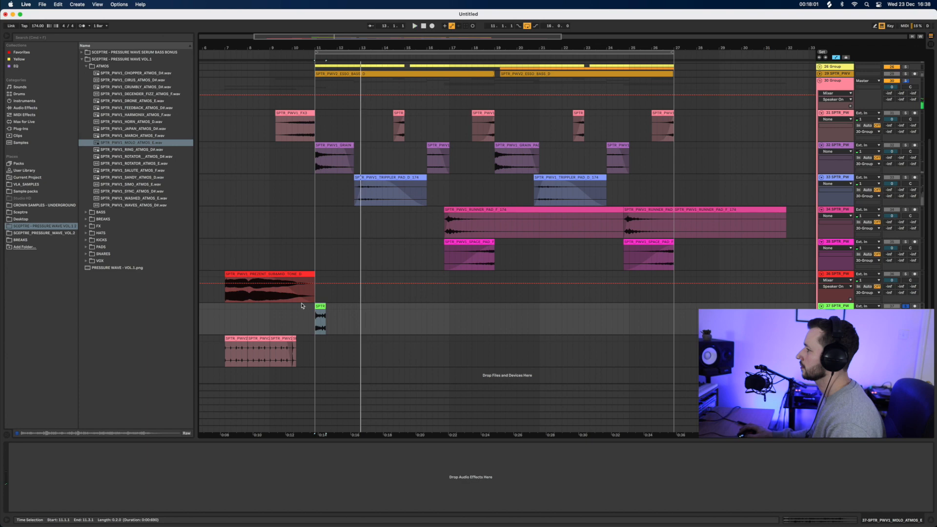
Add FF Pro-Q 3 to the MOLO_ATMOS track with a 24 dB/oct low cut at about 620 Hz while playing it.
left_click(16, 66)
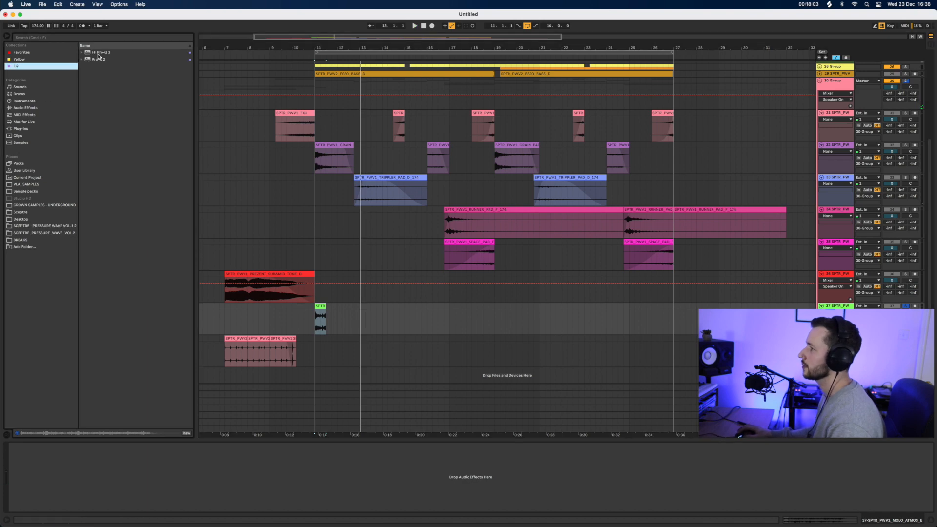
left_click_drag(98, 53, 334, 338)
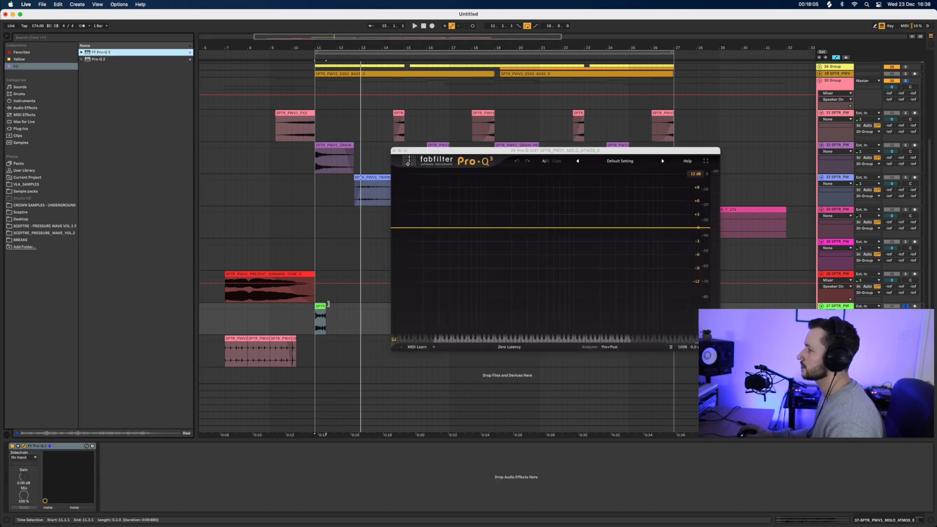
left_click_drag(407, 230, 555, 252)
key("space")
scroll(556, 252, "up", 1)
key("space")
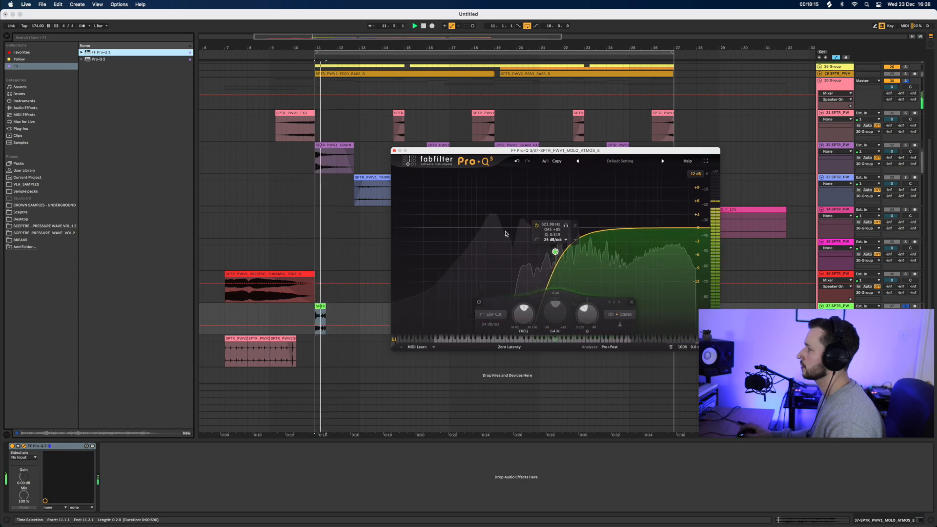
left_click(395, 150)
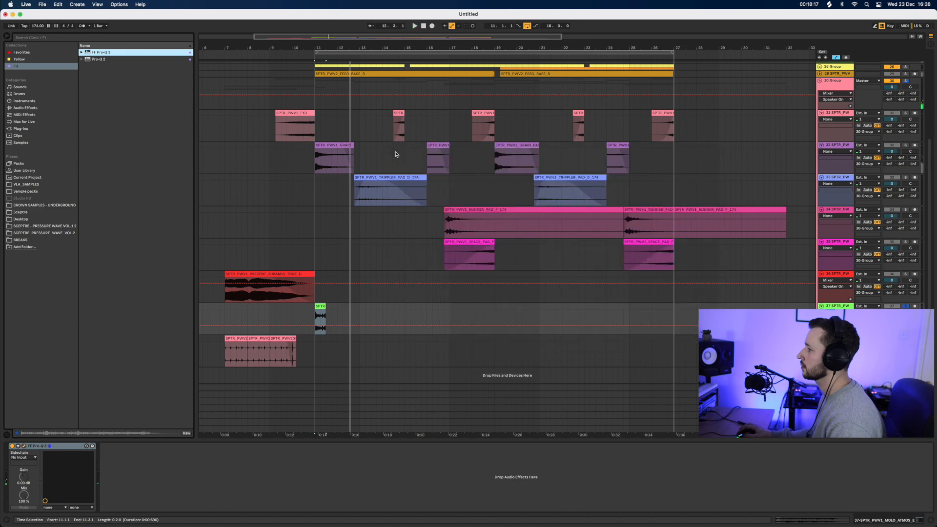
Transpose the MOLO_ATMOS clip to -2 st and play it back.
key("space")
mouse_move(325, 315)
left_mouse_down()
mouse_move(397, 294)
mouse_move(326, 316)
left_mouse_up()
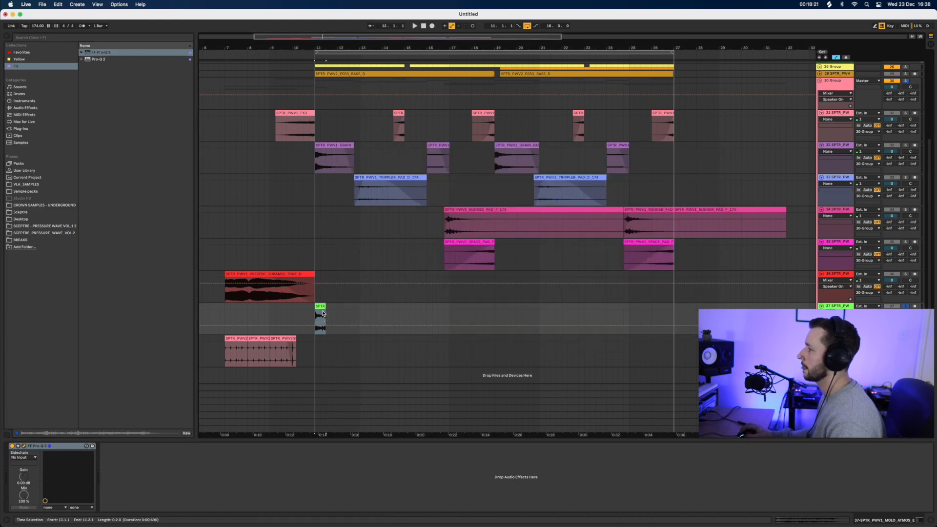
double_click(321, 307)
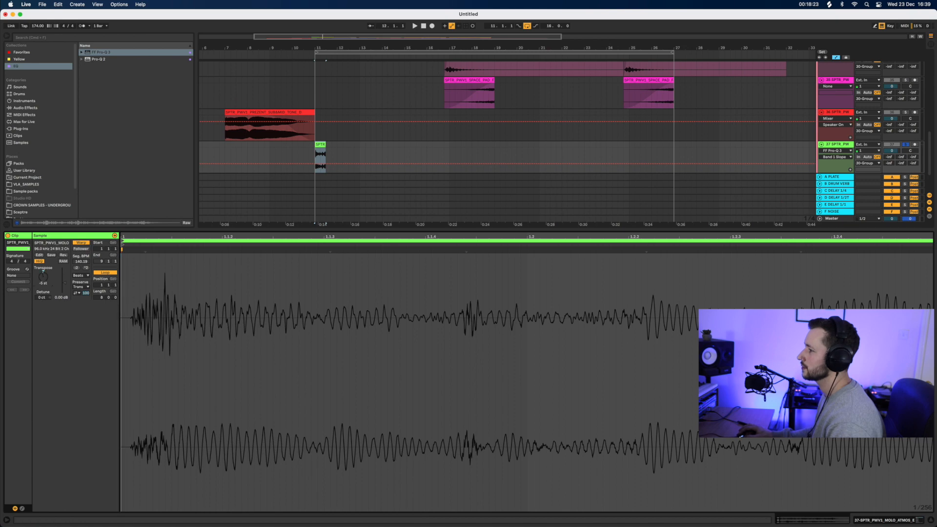
key("space")
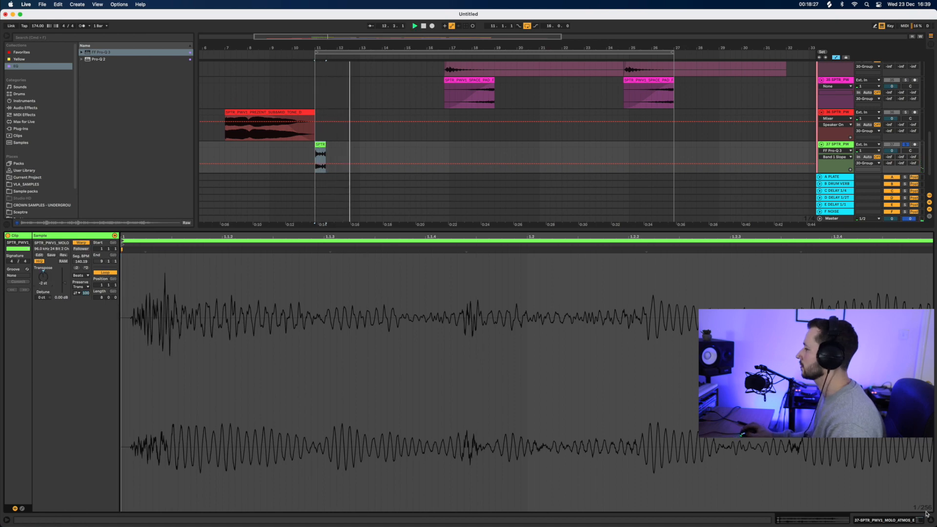
key("super+alt+l")
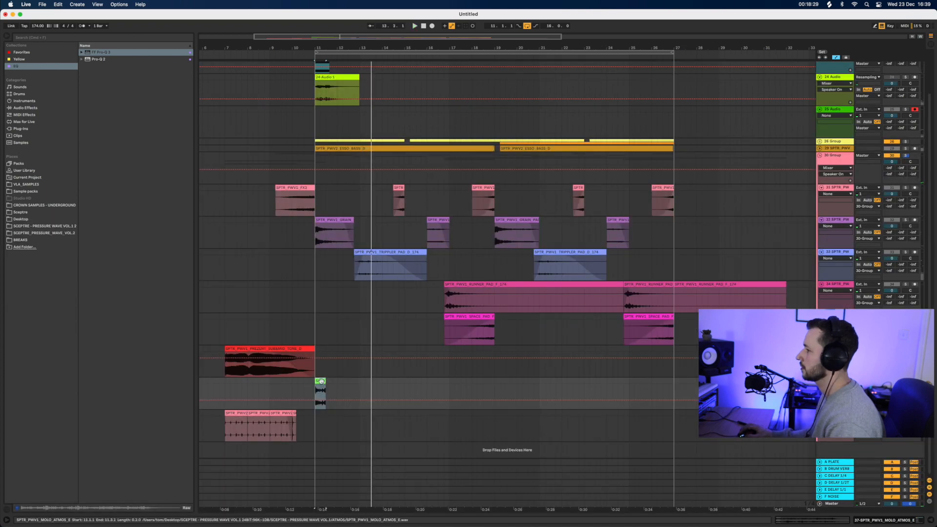
Move the MOLO_ATMOS clip to the PERC track at 13.4.1 and play the full arrangement from just after bar 11.
left_click_drag(322, 384, 386, 416)
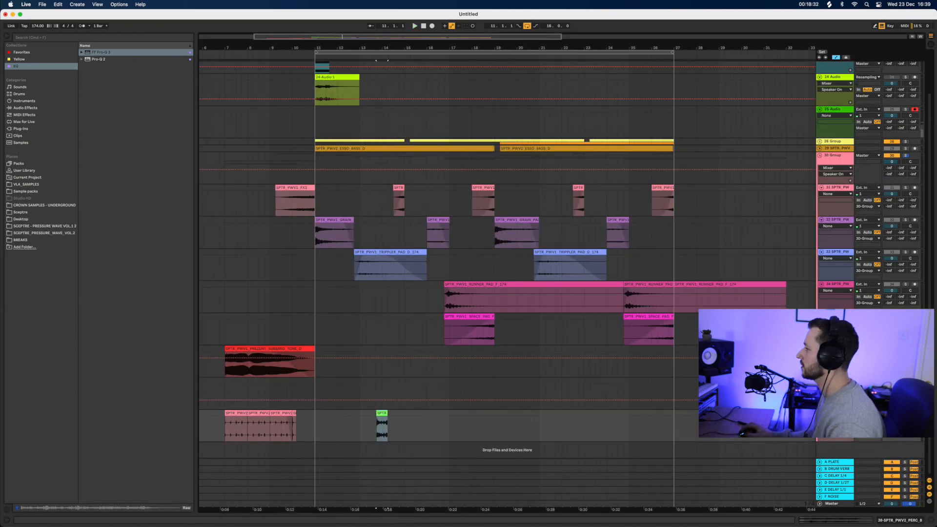
left_click(321, 419)
key("space")
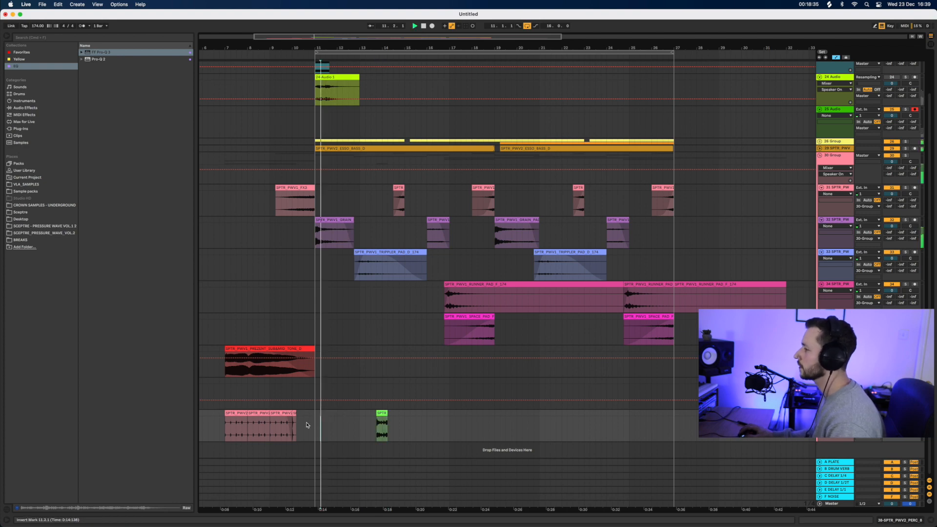
Examine the moved MOLO_ATMOS clip's sample settings and play the arrangement from its start.
double_click(382, 415)
key("space")
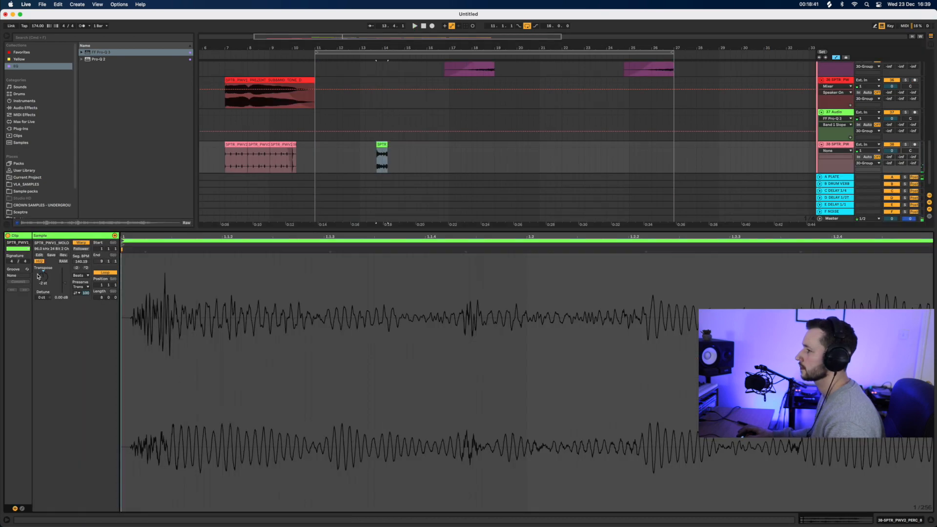
key("space")
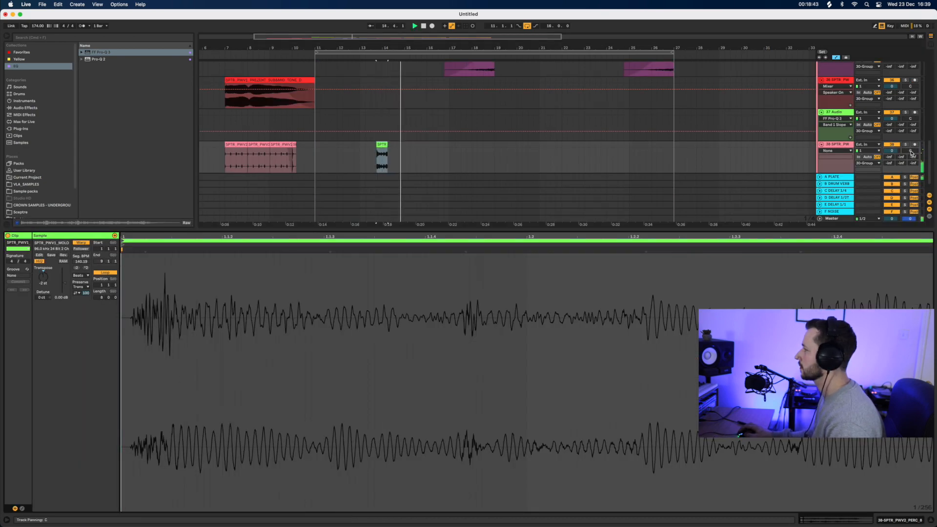
key("space")
left_click(931, 520)
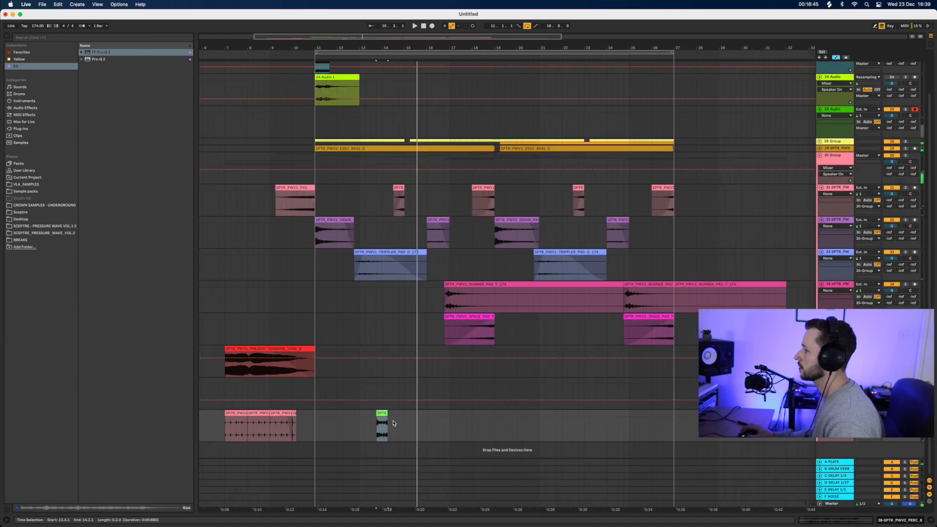
Move the MOLO_ATMOS clip to 14.3.1, in line with the FX clip above, and play from just before it.
left_click_drag(376, 49, 376, 83)
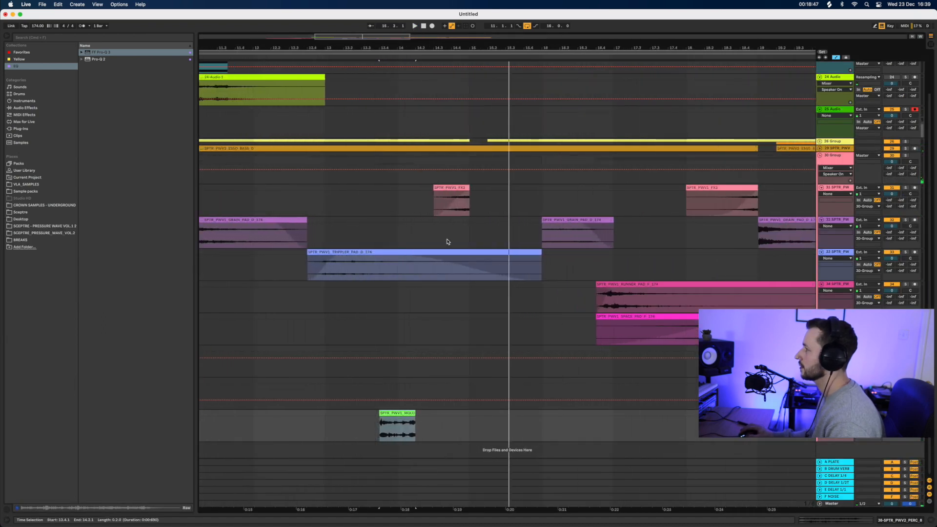
left_click_drag(398, 415, 451, 419)
left_click(405, 422)
key("space")
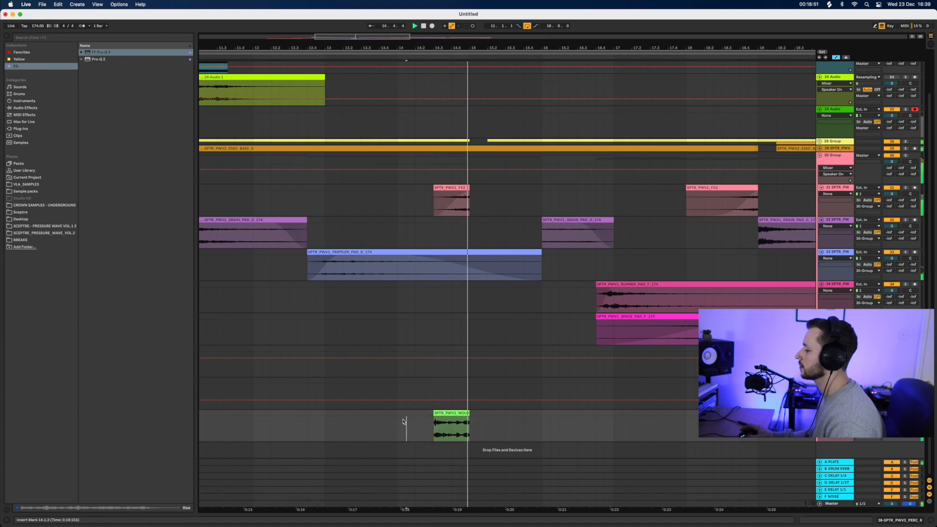
Add a Delay to the PERC track with its filter at 1.84 kHz and width 3.41, and set playback to the MOLO_ATMOS clip's start.
left_click(23, 108)
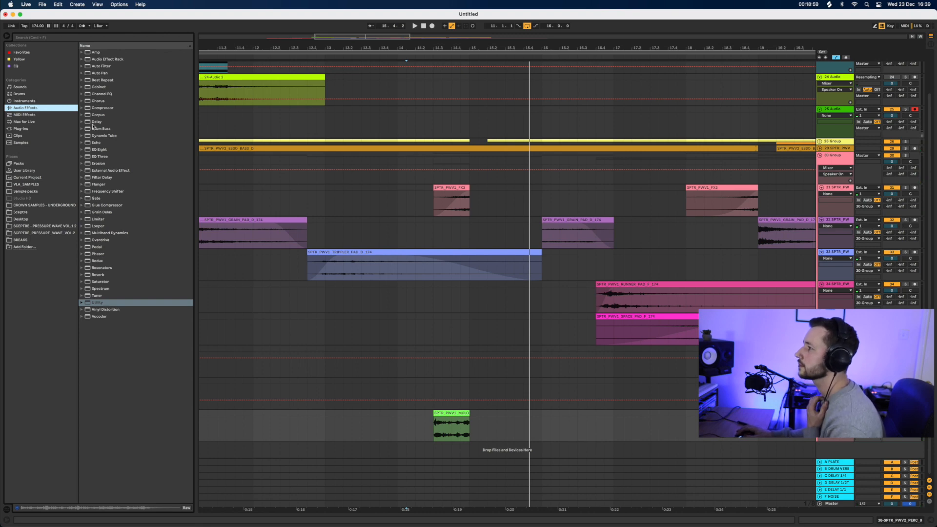
left_click_drag(91, 122, 374, 282)
left_click_drag(460, 427, 457, 427)
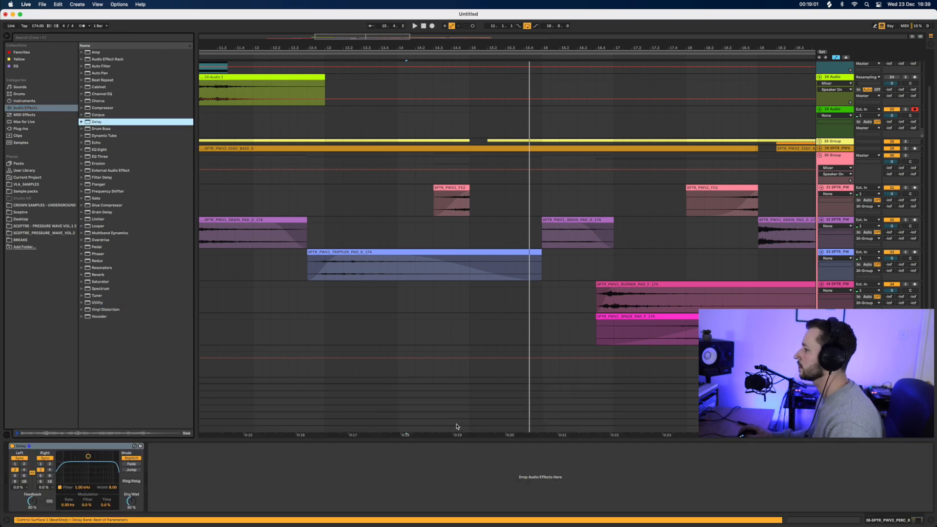
left_click_drag(88, 457, 94, 471)
scroll(483, 320, "down", 3)
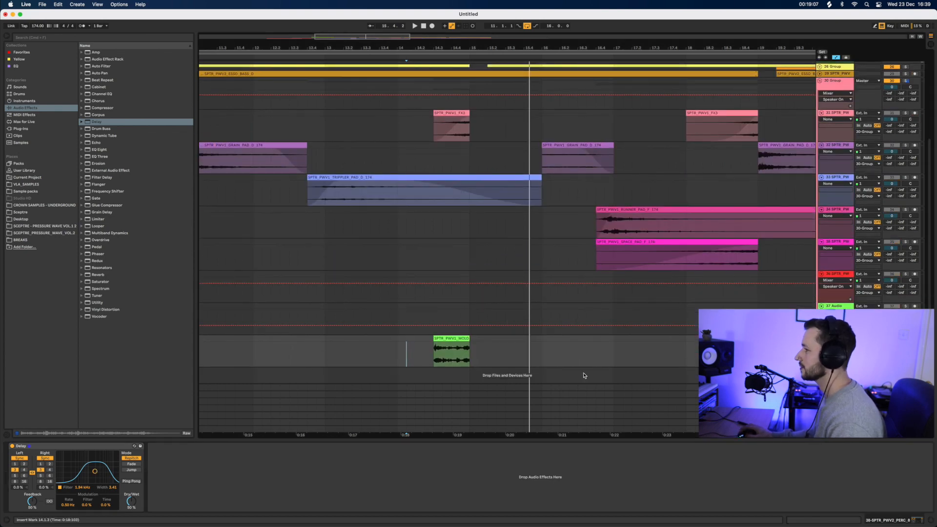
left_click(435, 350)
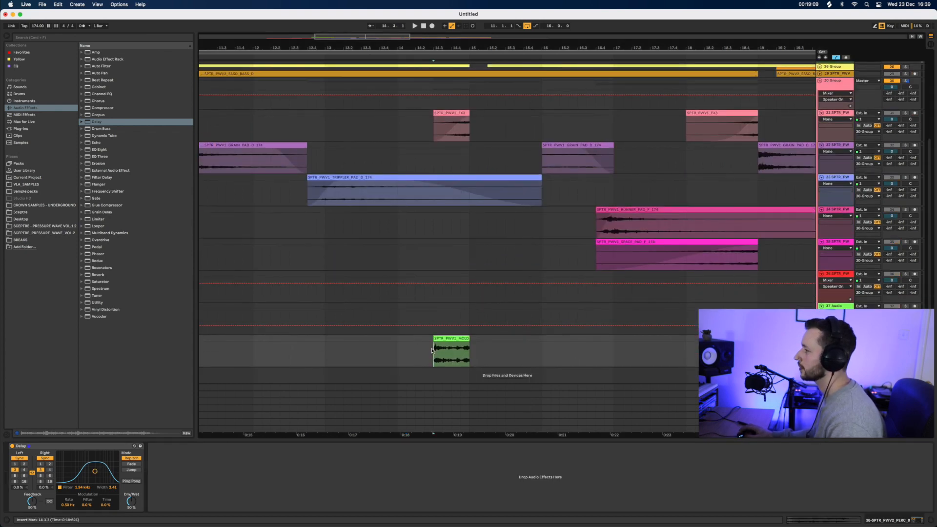
left_click_drag(445, 48, 443, 53)
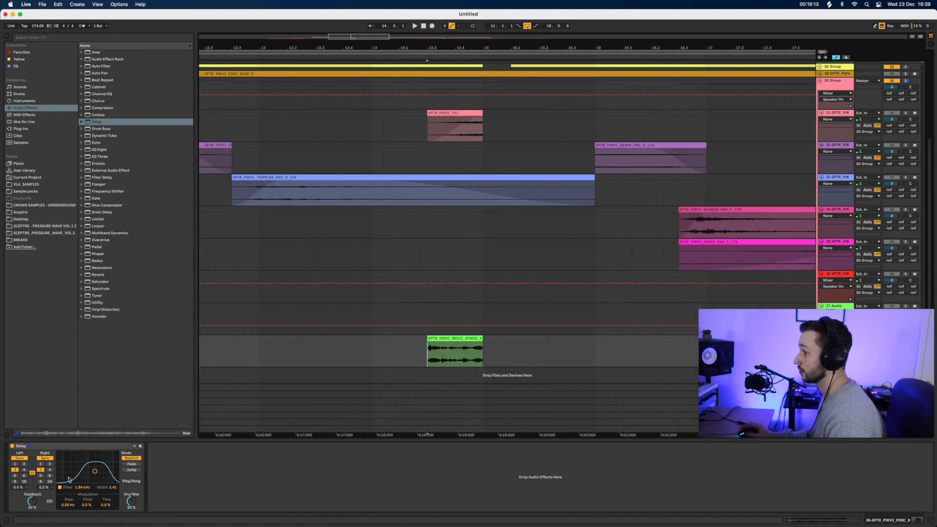
Raise the feedback of the PERC track's Delay to about 69% while playing from the MOLO_ATMOS clip's start.
key("space")
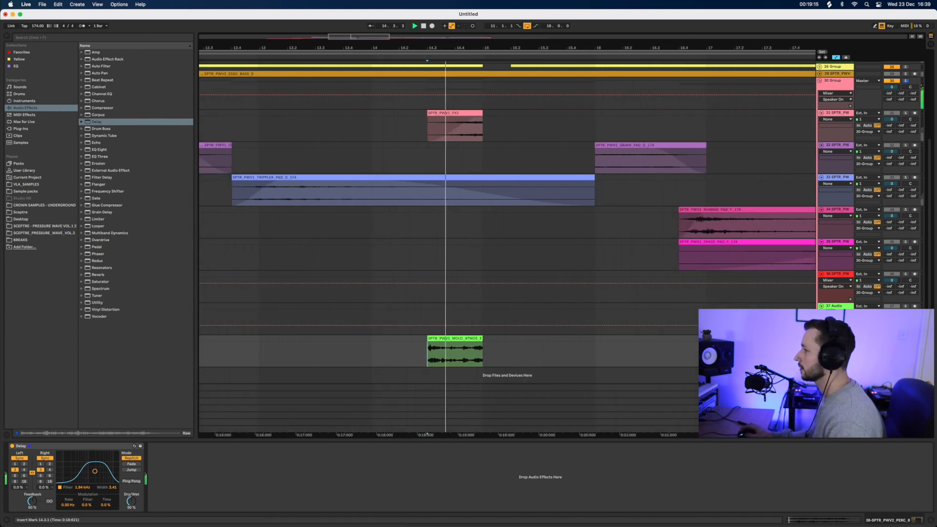
left_click_drag(35, 504, 34, 498)
key("space")
key("space")
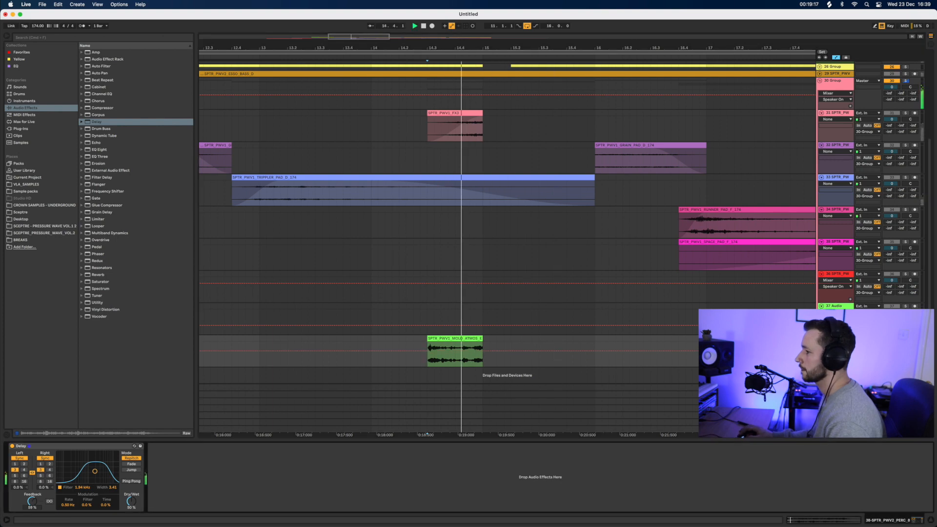
Switch both Delay channels from sync to free time, set them to 306 ms, and audition the MOLO_ATMOS clip with the change.
left_click(44, 458)
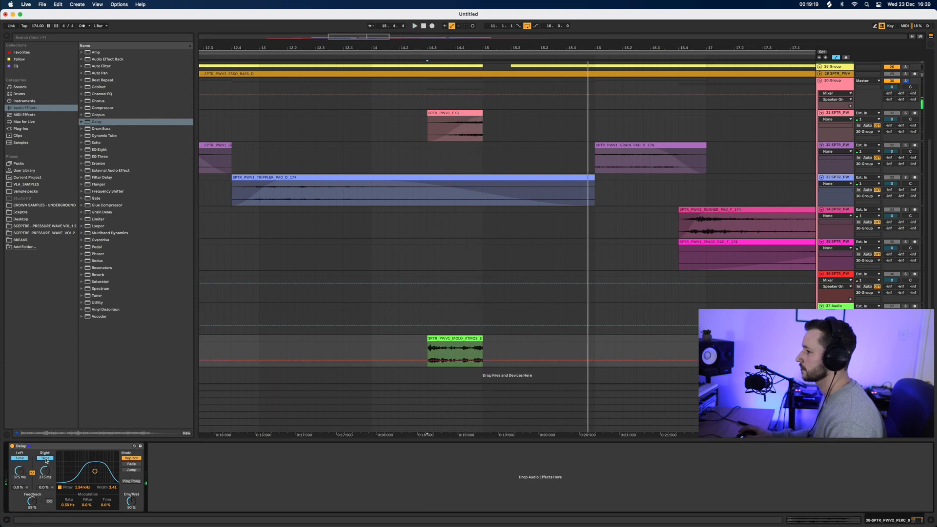
key("space")
key("space")
left_click_drag(45, 472, 45, 463)
key("space")
key("space")
key("space")
key("space")
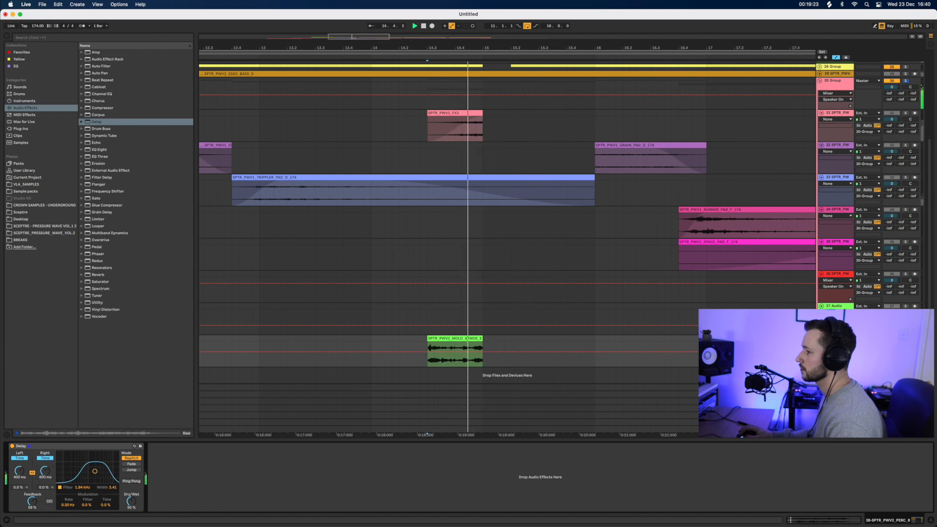
key("space")
key("space")
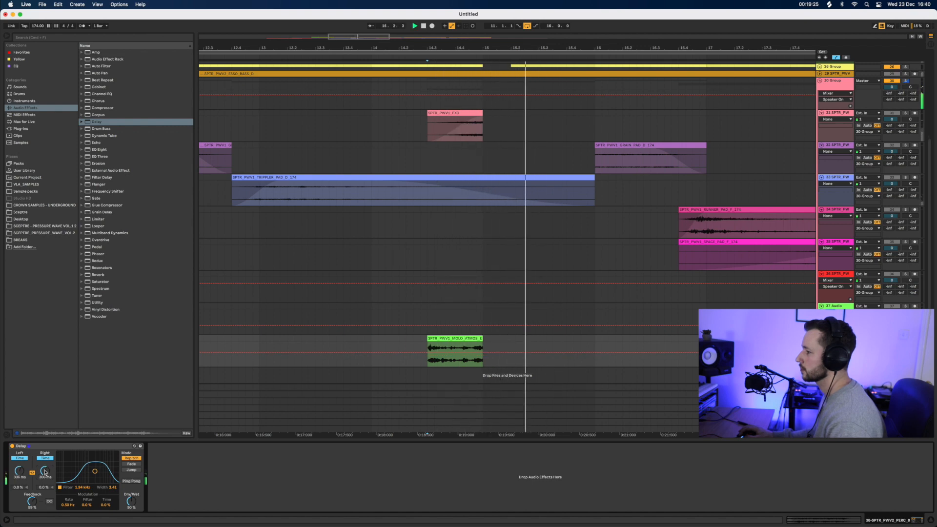
key("space")
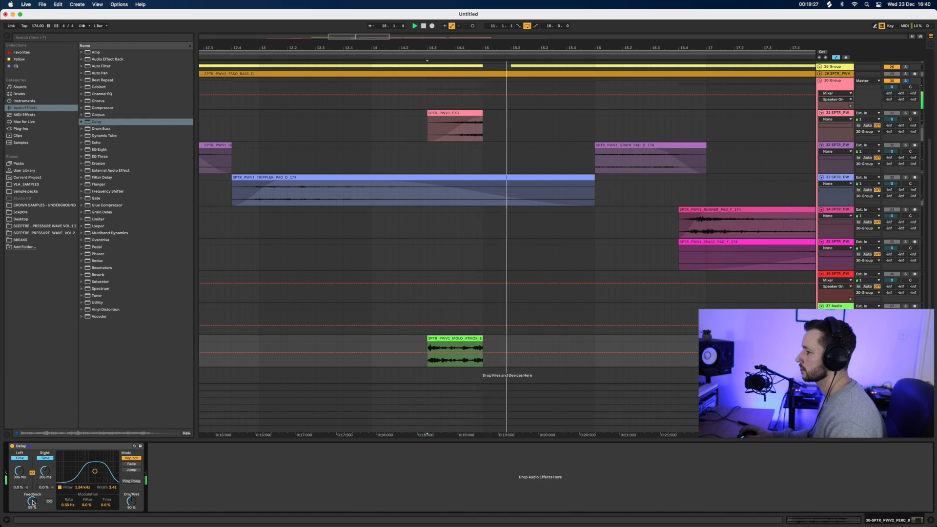
key("space")
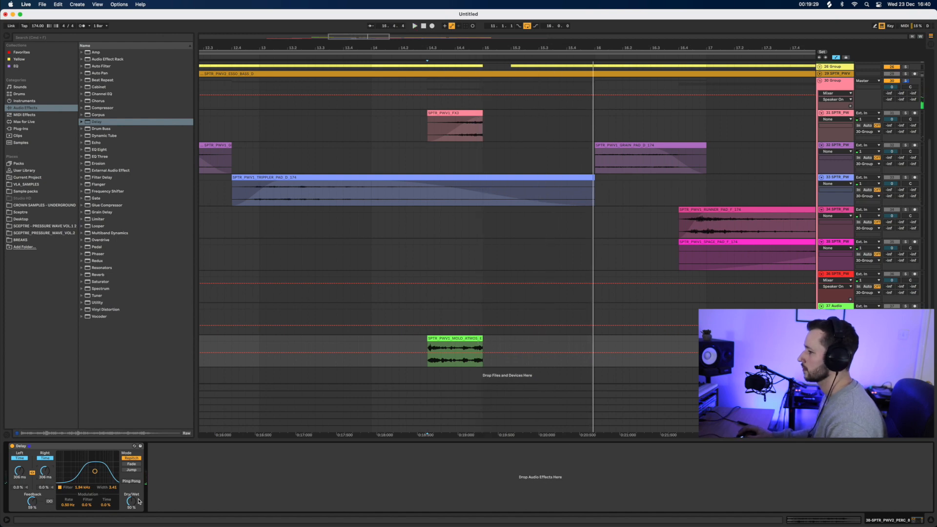
Automate the Delay's Dry/Wet on the PERC track to ramp up from zero during the MOLO_ATMOS clip, and play the full arrangement.
left_click(449, 356)
left_click_drag(442, 356, 463, 360)
key("space")
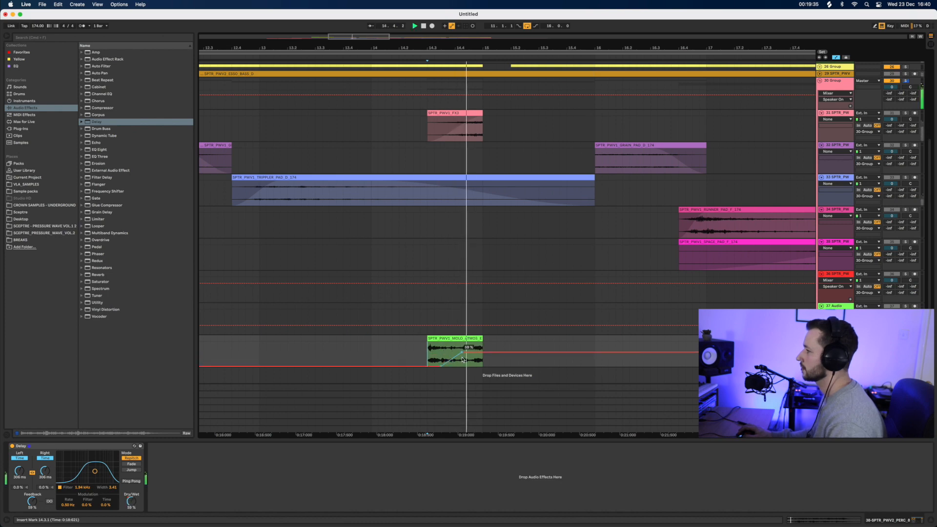
left_click(281, 324)
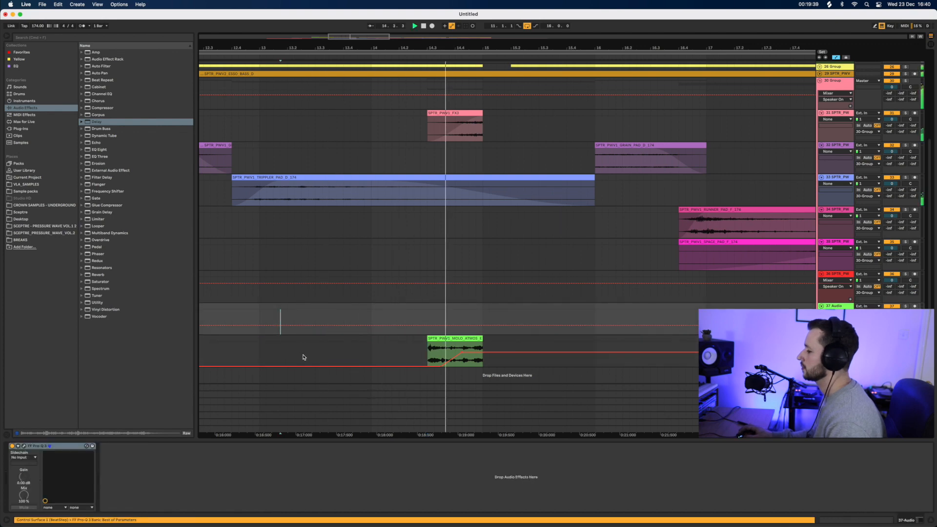
left_click_drag(472, 48, 473, 20)
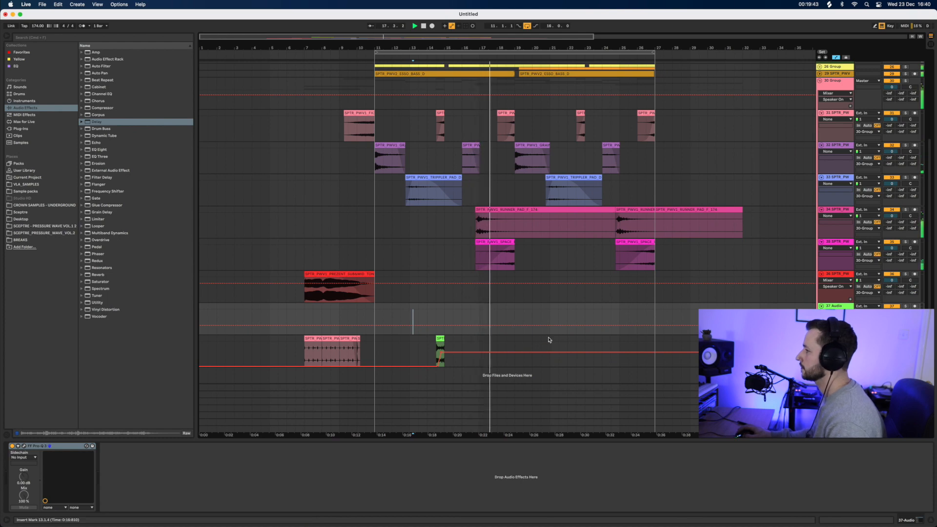
Insert a new audio track below the PERC track and preview the Pressure Wave Vol.1 atmos samples from ROTATOR_ATMOS_E to WASHED_ATMOS_E.
left_click_drag(550, 338, 378, 338)
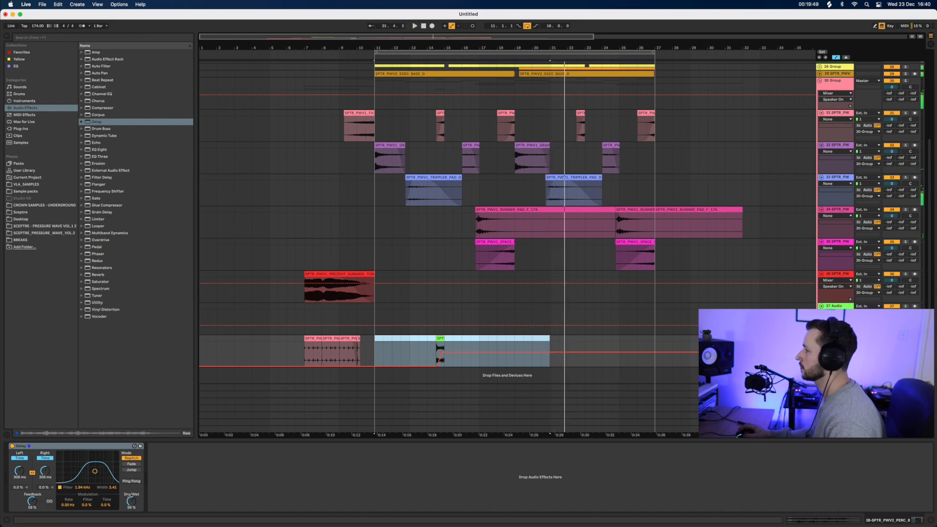
key("super+t")
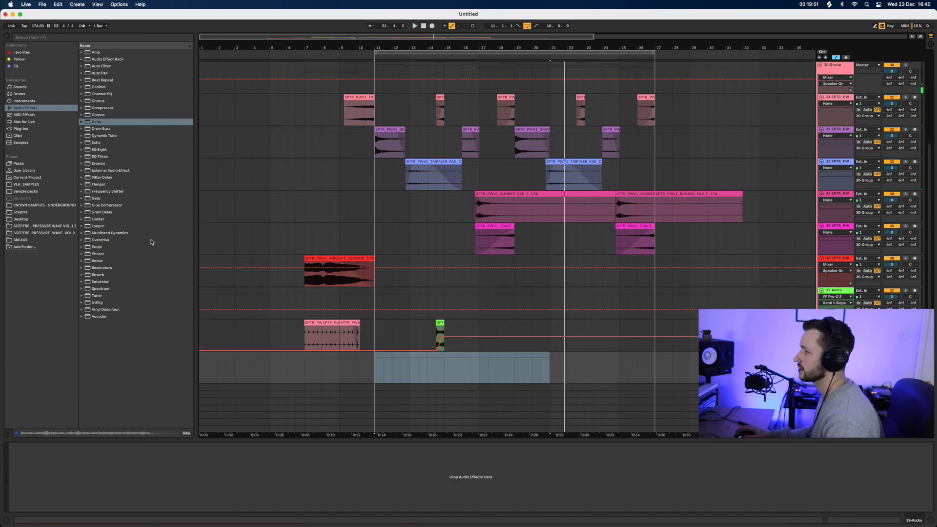
left_click(49, 228)
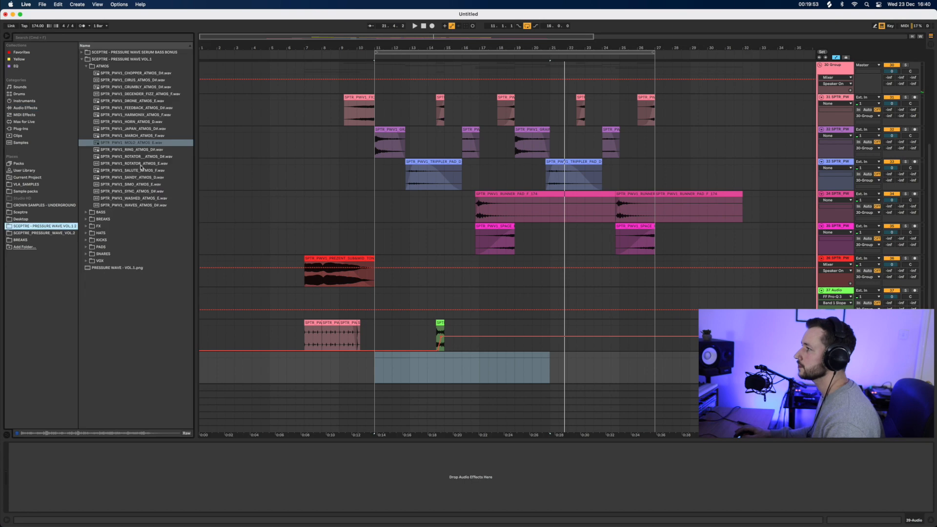
left_click(144, 163)
left_click(137, 171)
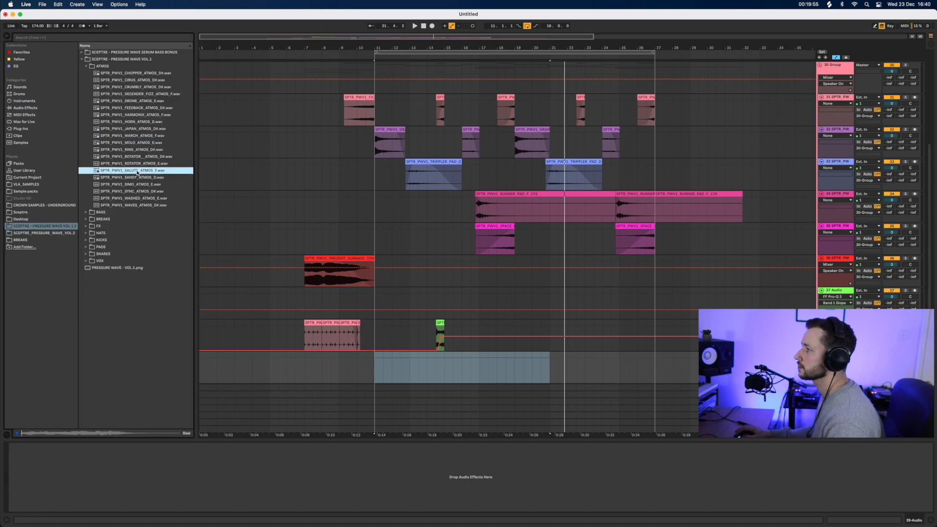
left_click(135, 179)
left_click(136, 185)
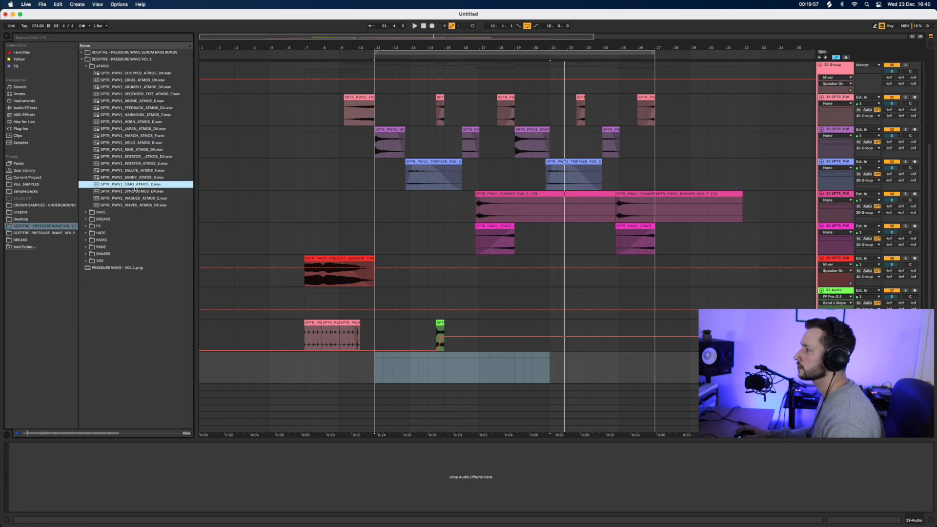
left_click(135, 193)
left_click(137, 199)
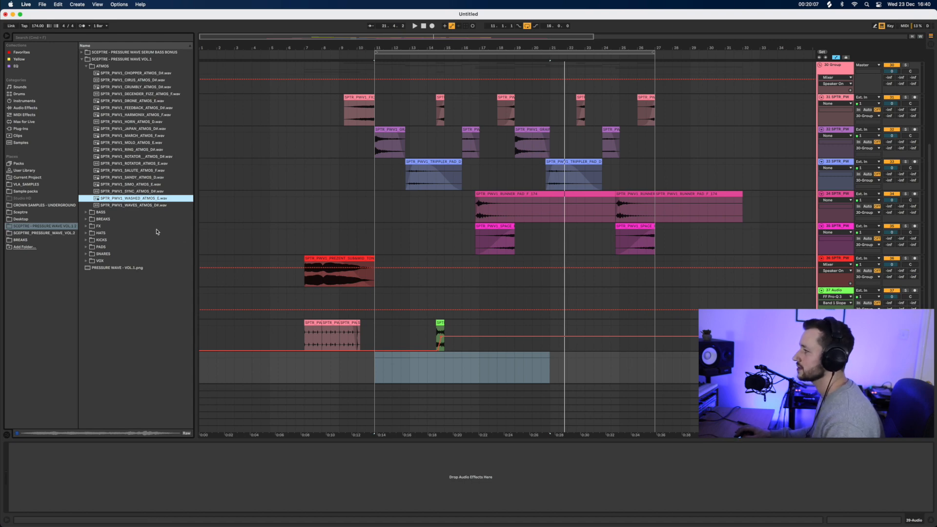
Place the WASHED_ATMOS_E sample on the new track from 16.3.1 and remove everything after 17.1.1.
left_click(104, 219)
left_click(126, 199)
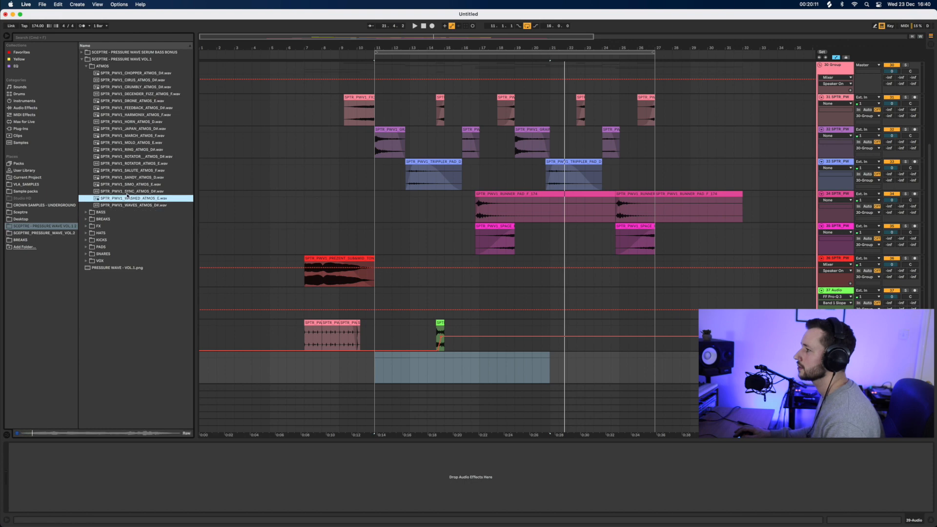
left_click_drag(137, 201, 480, 371)
left_click_drag(681, 371, 760, 367)
Transpose the WASHED_ATMOS clip down in its sample settings and play the arrangement from the clip's start.
left_click(475, 355)
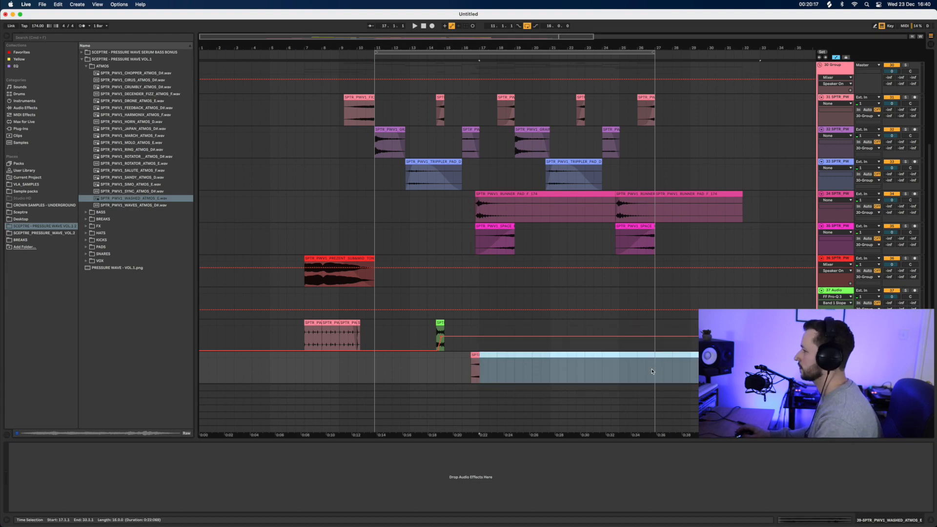
left_click(475, 355)
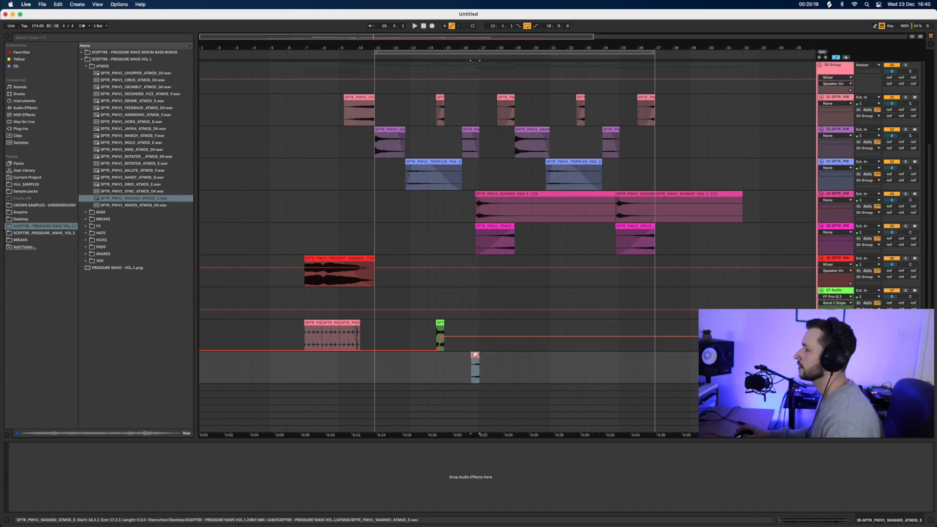
double_click(475, 355)
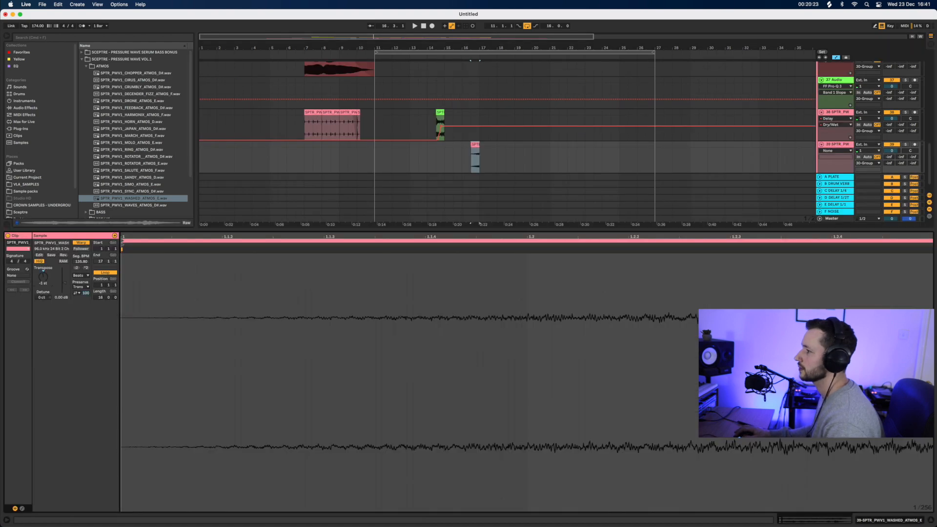
left_click(933, 521)
key("space")
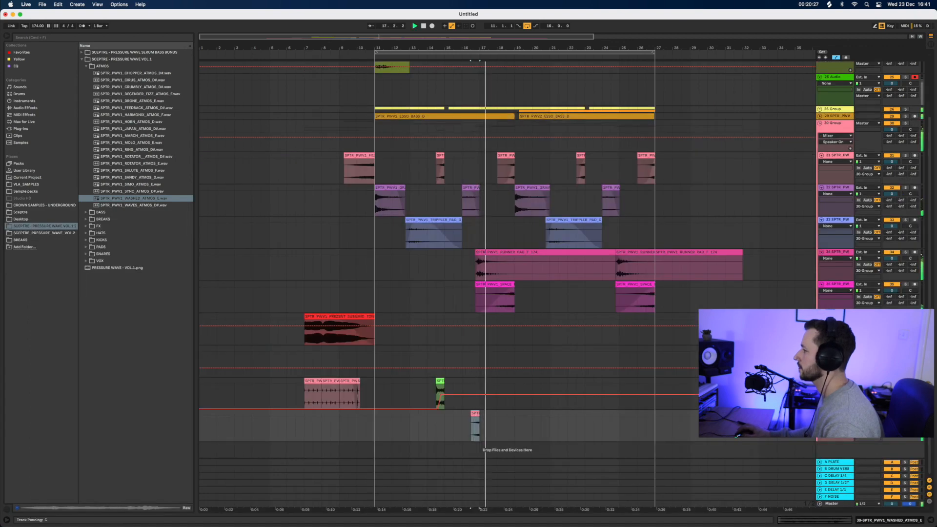
Solo the WASHED_ATMOS track, raise its volume to 6.0 dB, and unsolo it to hear the clip in the mix.
left_click(905, 413)
key("space")
key("space")
key("space")
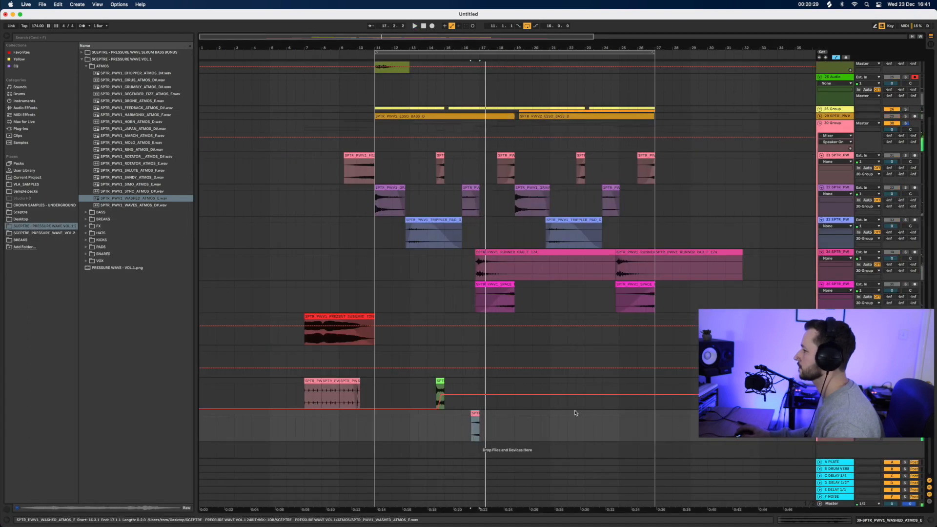
key("space")
key("space")
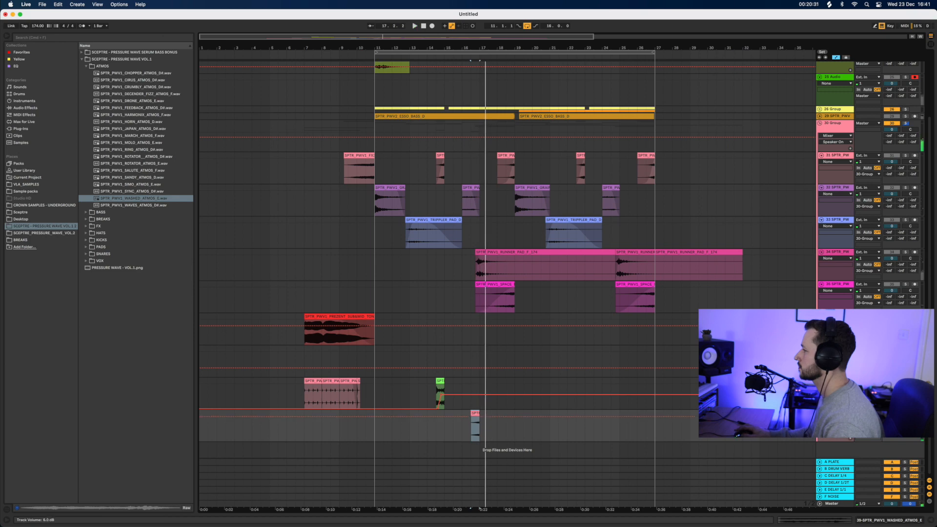
key("space")
left_click(906, 414)
key("space")
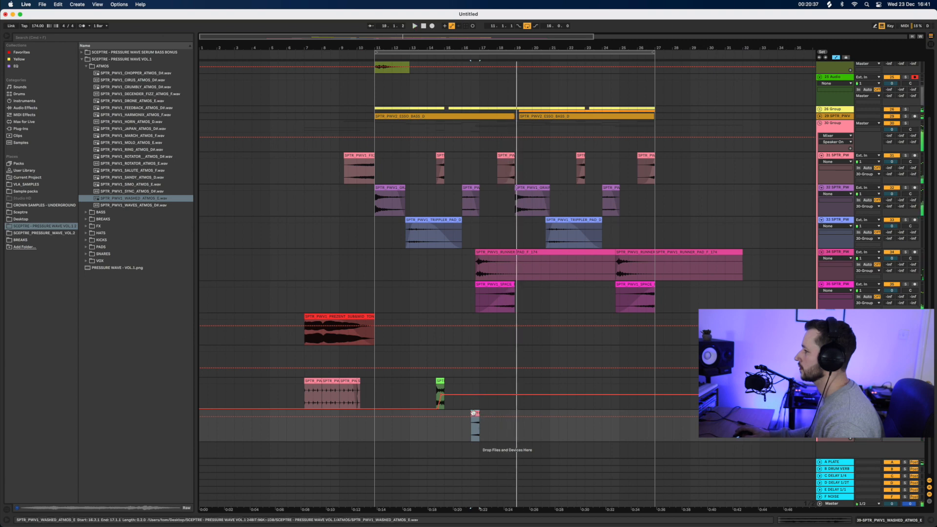
Extend the start of the WASHED_ATMOS clip back to 16.1.1 and play the arrangement from there.
left_click_drag(477, 414, 468, 415)
left_click(465, 439)
key("space")
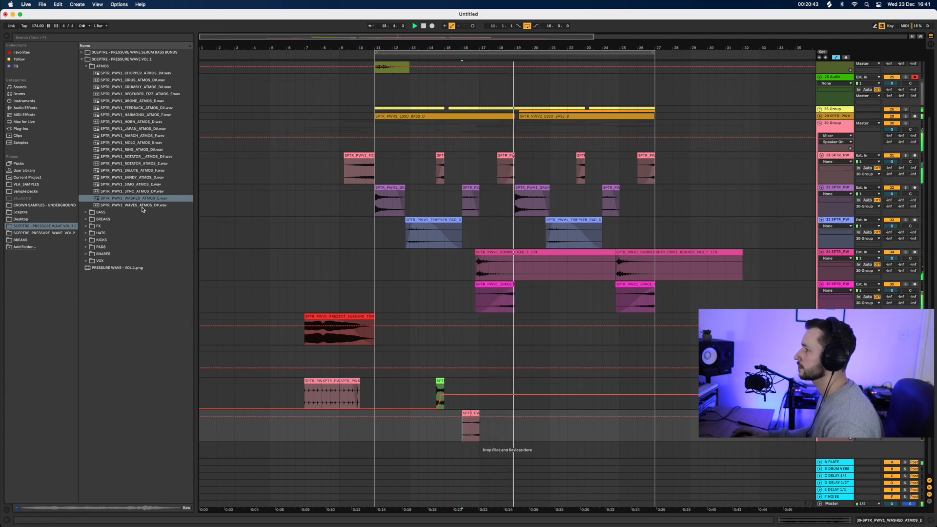
Place the SANDY_ATMOS_D sample on the WASHED_ATMOS track at 26.1.1, split it at 27.1.1 and remove the remainder.
left_click(151, 179)
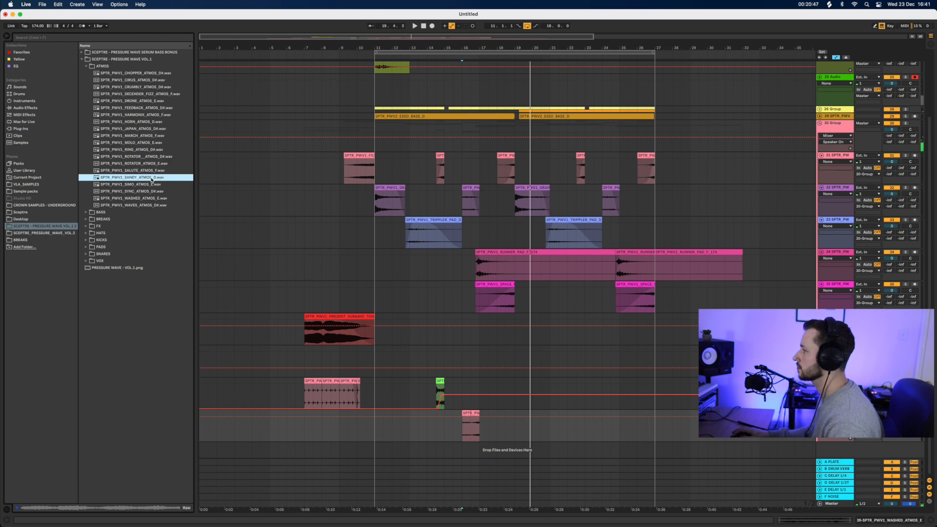
left_click_drag(151, 179, 640, 434)
left_click(657, 425)
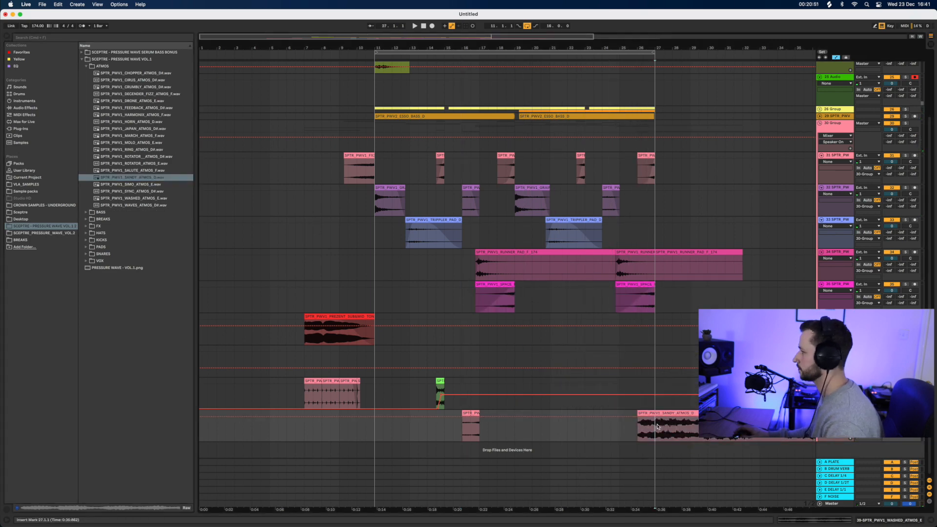
key("super+e")
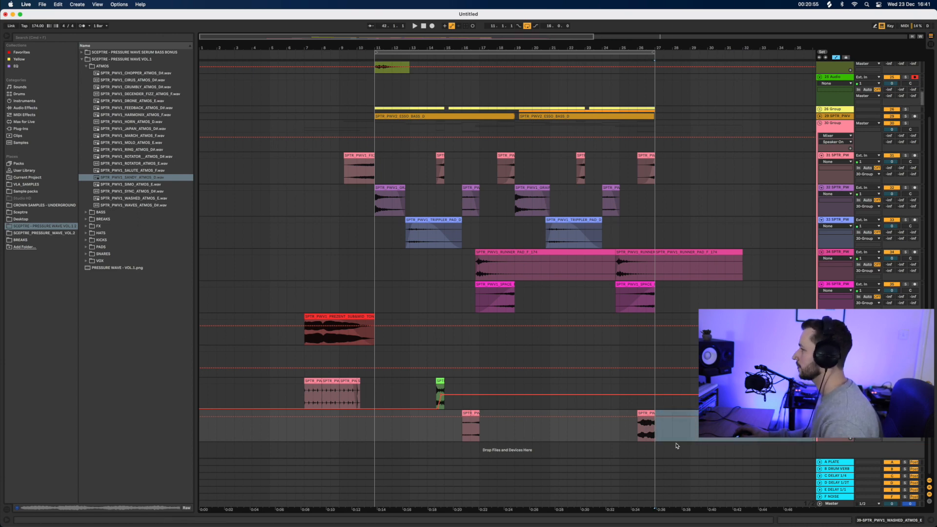
Insert another audio track, move the SANDY_ATMOS clip down onto it at 26.1.1, and hide the automation lanes.
key("super+t")
left_click_drag(645, 398, 641, 438)
key("a")
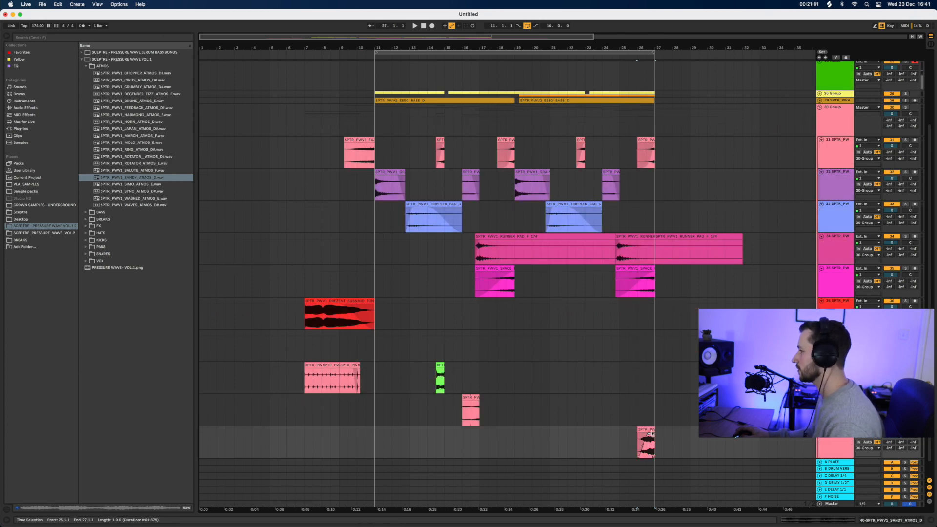
Play the arrangement from just before the SANDY_ATMOS clip and again from the clip's start at 26.1.1.
left_click(627, 442)
key("space")
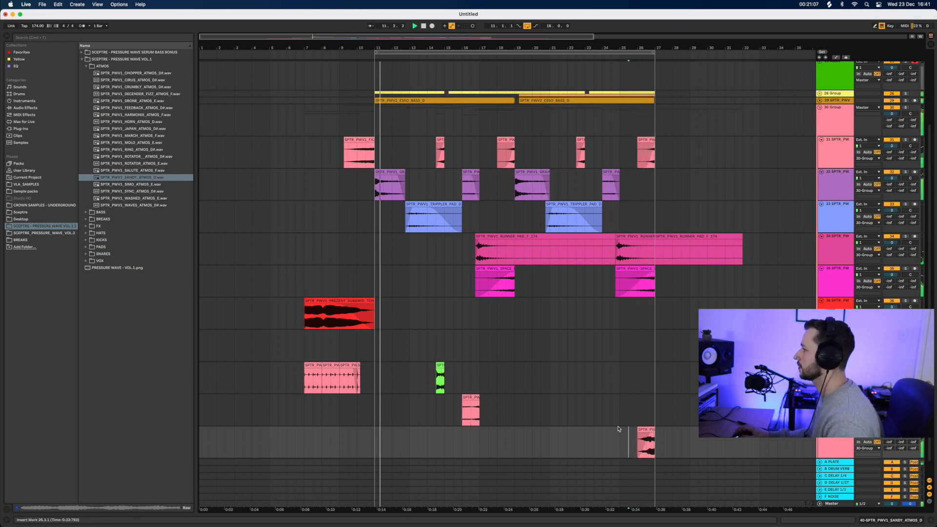
left_click(654, 436)
key("space")
key("space")
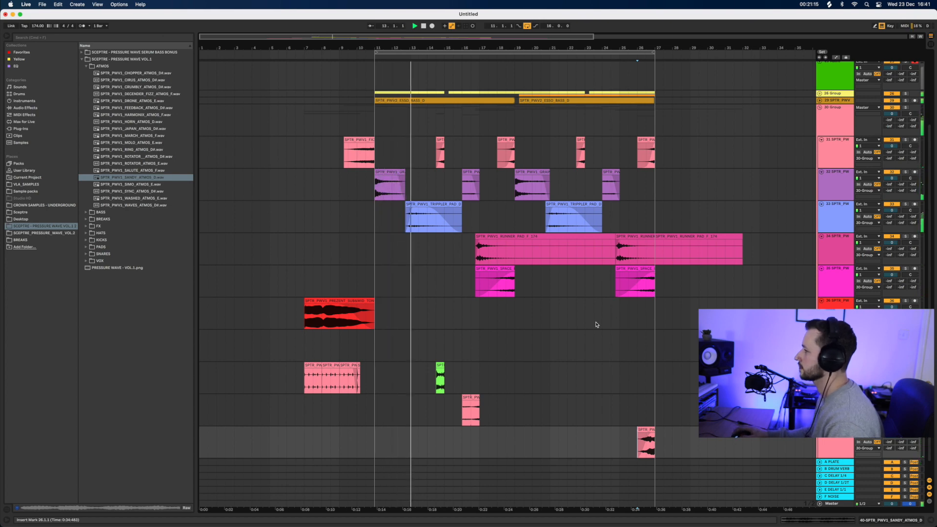
key("space")
Copy the MOLO_ATMOS clip on the PERC track to 22.3.1, in line with the FX clip above, and play from 22.1.1.
left_click_drag(549, 376, 401, 382)
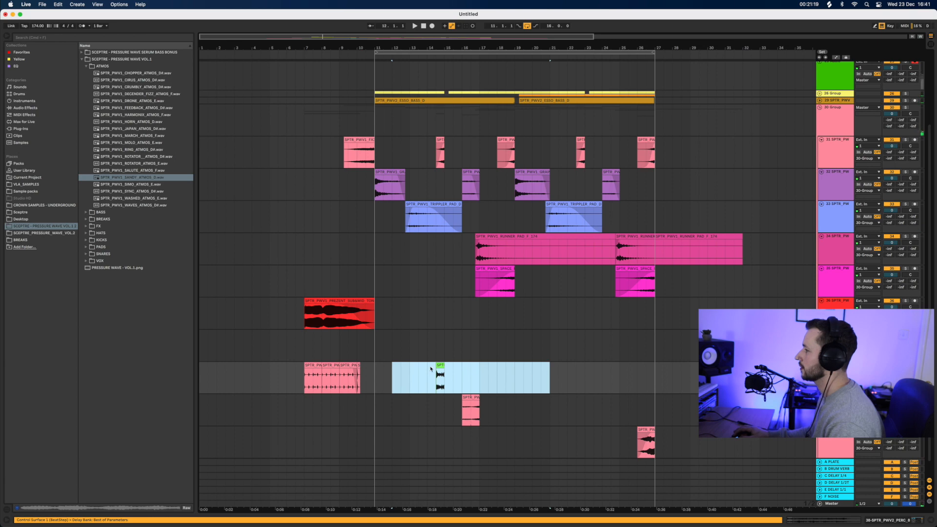
left_click_drag(439, 366, 582, 374)
key("space")
key("space")
left_click(568, 374)
key("space")
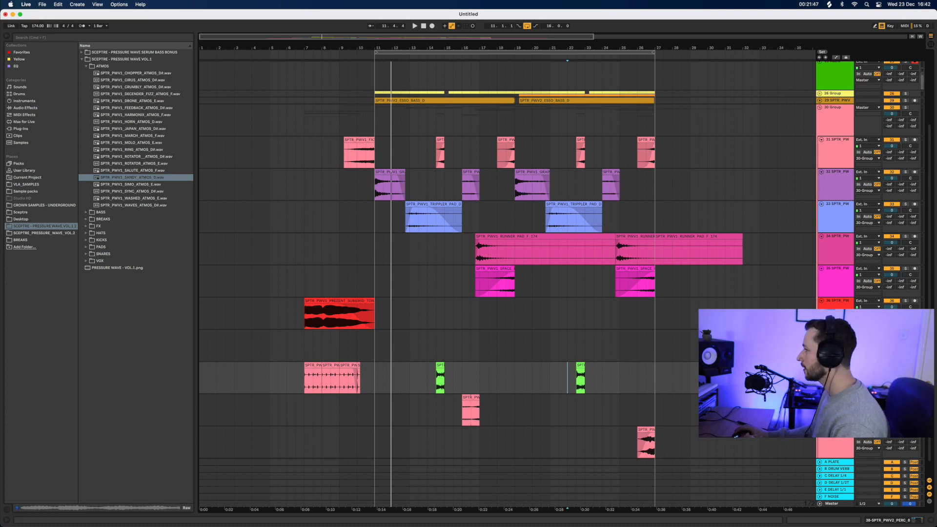
Fold the SANDY_ATMOS, WASHED_ATMOS and PERC tracks to their minimum height.
left_click(821, 430)
left_click(821, 398)
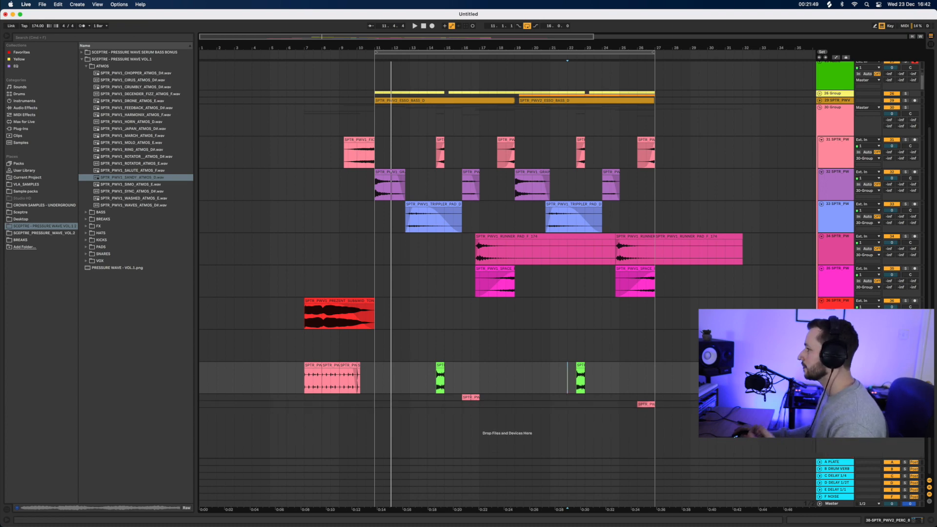
left_click(821, 366)
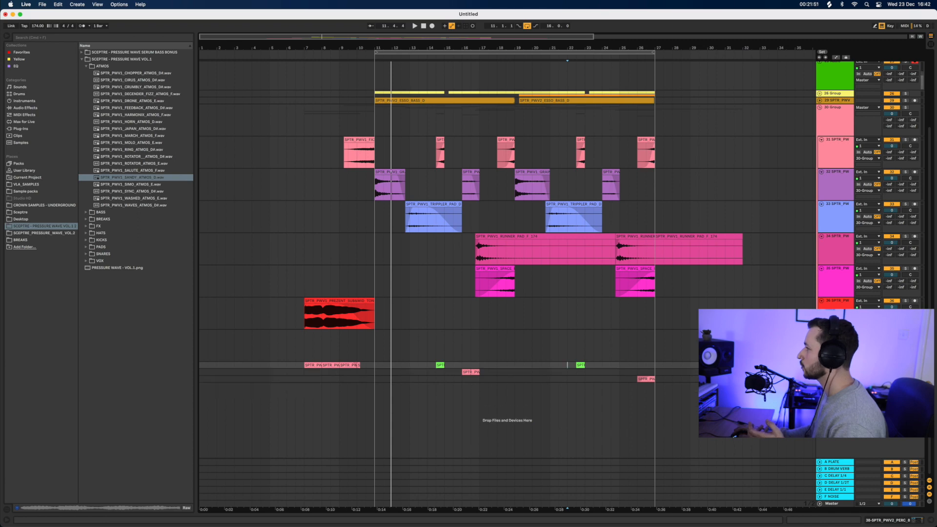
Fold the group's remaining FX, pad, sub-bass and empty audio tracks to their minimum height.
left_click(822, 333)
left_click(822, 301)
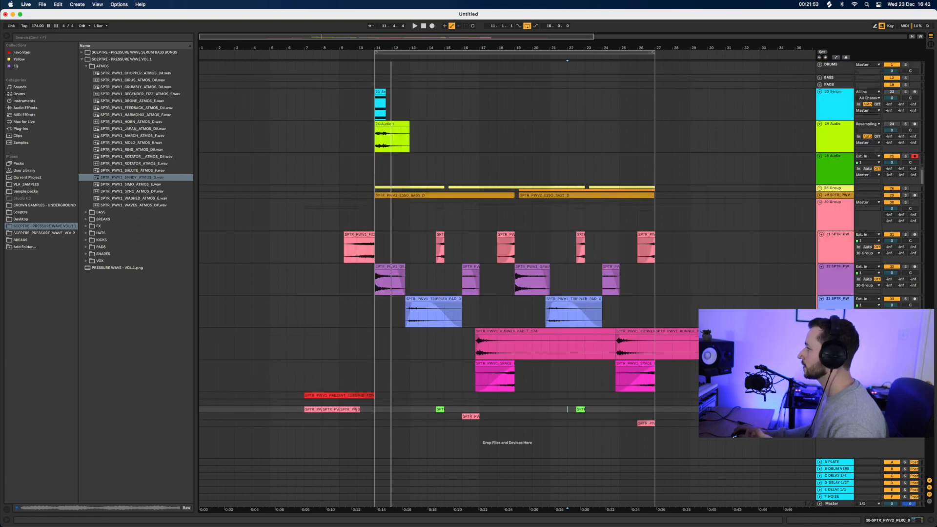
left_click(822, 365)
left_click(821, 333)
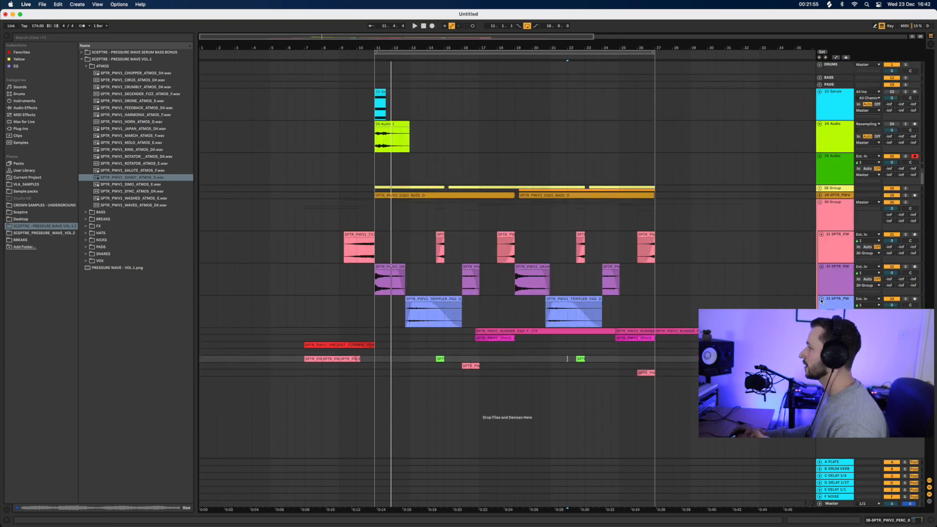
left_click(822, 300)
left_click(823, 268)
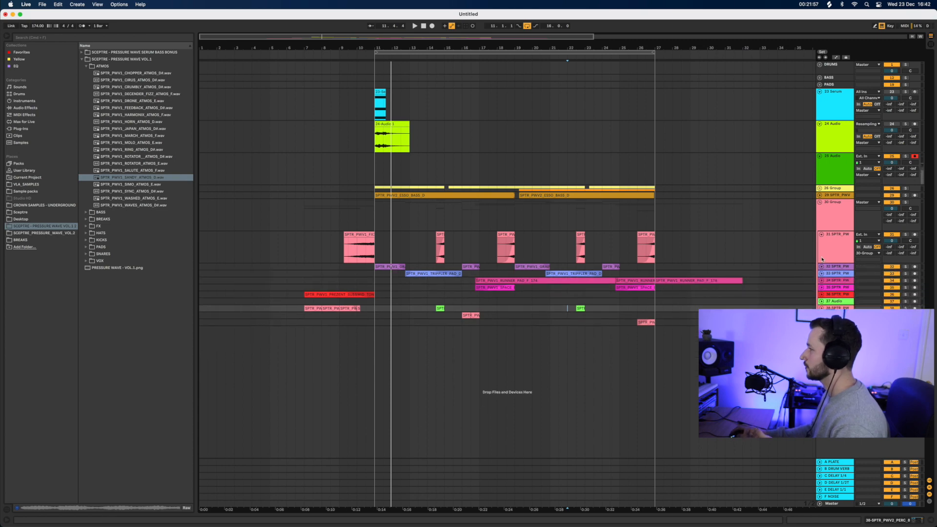
left_click(823, 235)
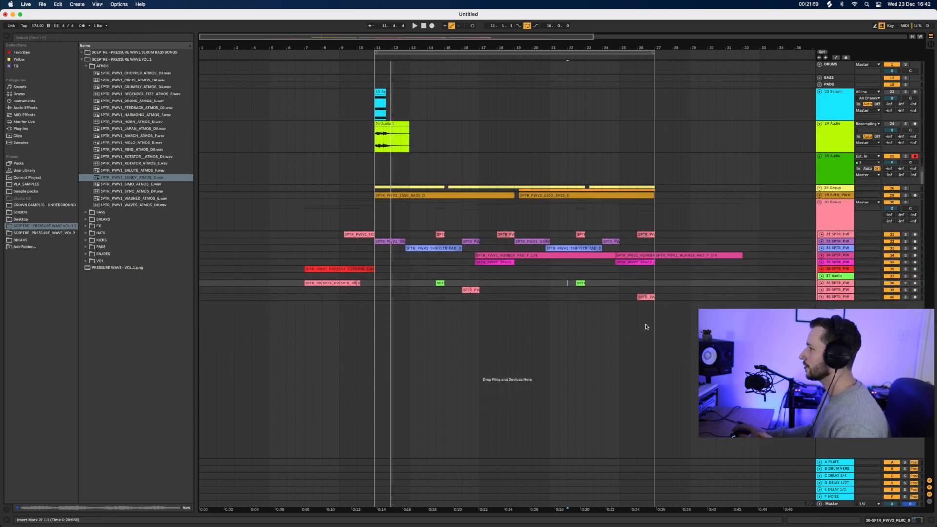
Select everything on all tracks from 6.1.1 to 34.1.1 and move it two bars earlier, so the bass starts at 9.1.1.
left_click(610, 52)
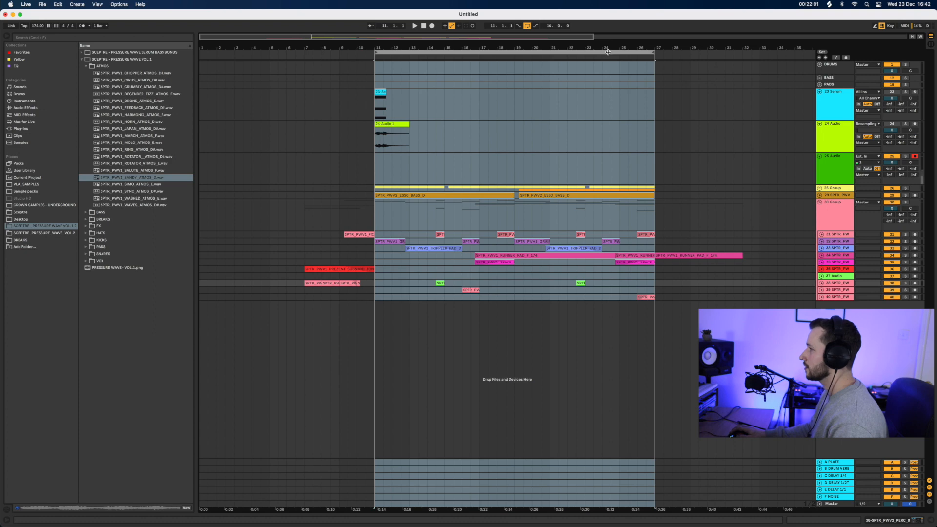
left_click_drag(778, 297, 290, 2)
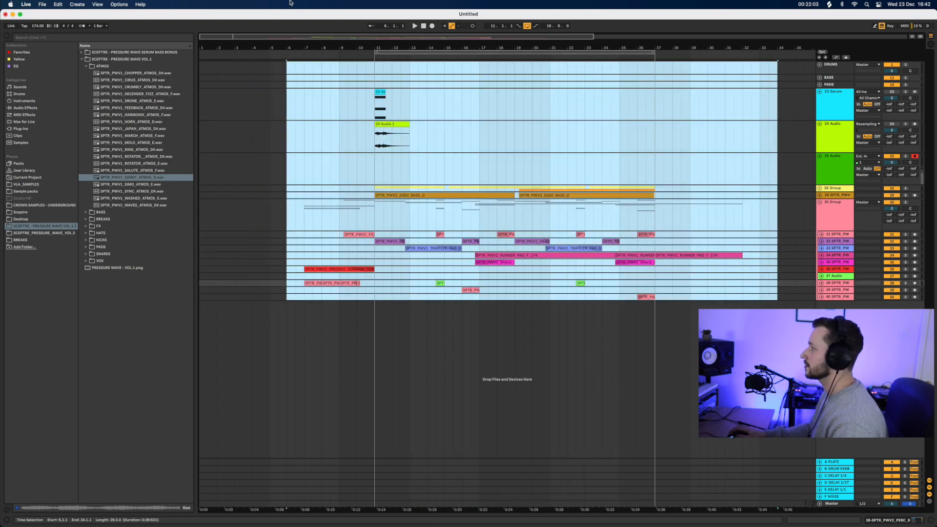
mouse_move(385, 196)
left_mouse_down()
mouse_move(357, 200)
mouse_move(353, 224)
left_mouse_up()
left_click(348, 297)
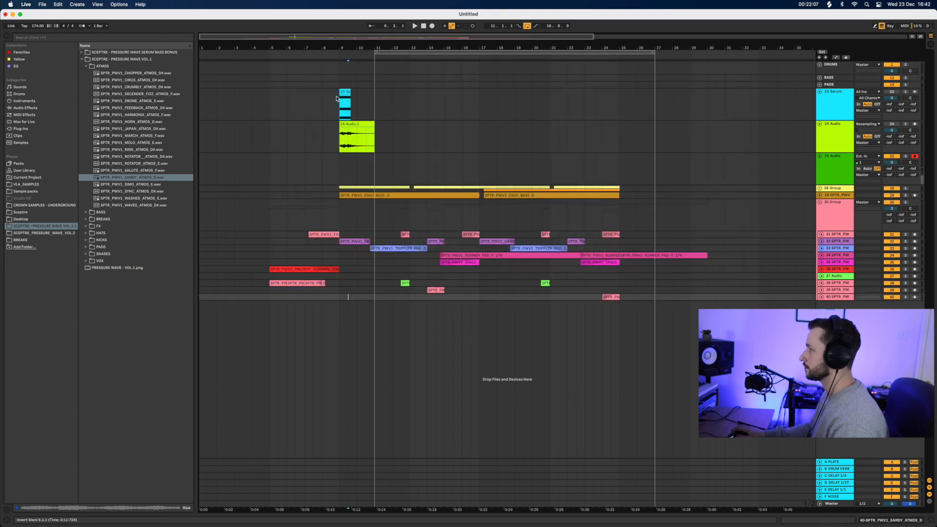
Loop the 16-bar section from 9.1.1 to 25.1.1 and play it from its start.
left_click_drag(341, 70, 623, 296)
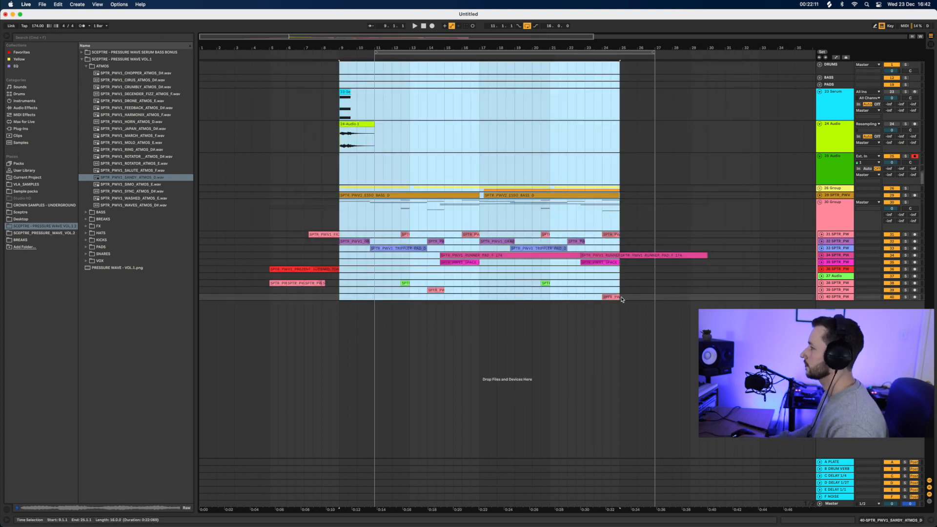
key("super+l")
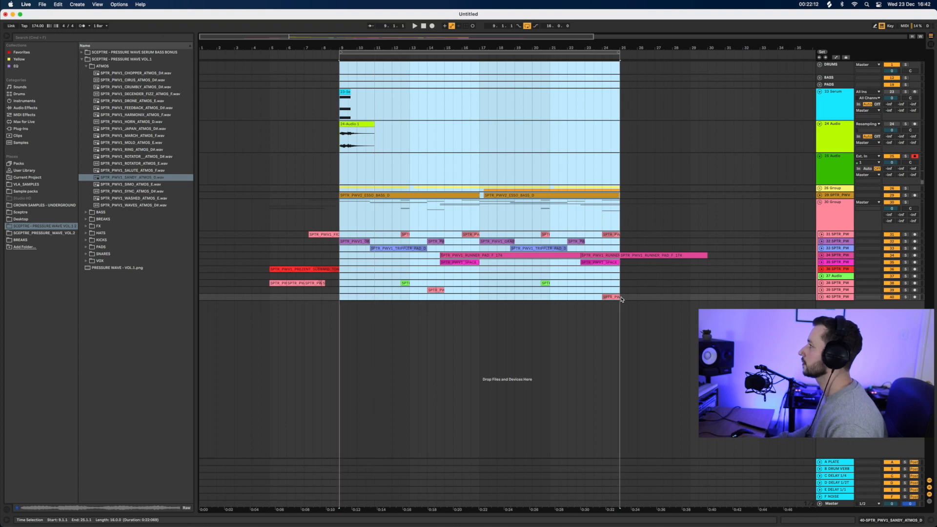
left_click(630, 393)
left_click(341, 208)
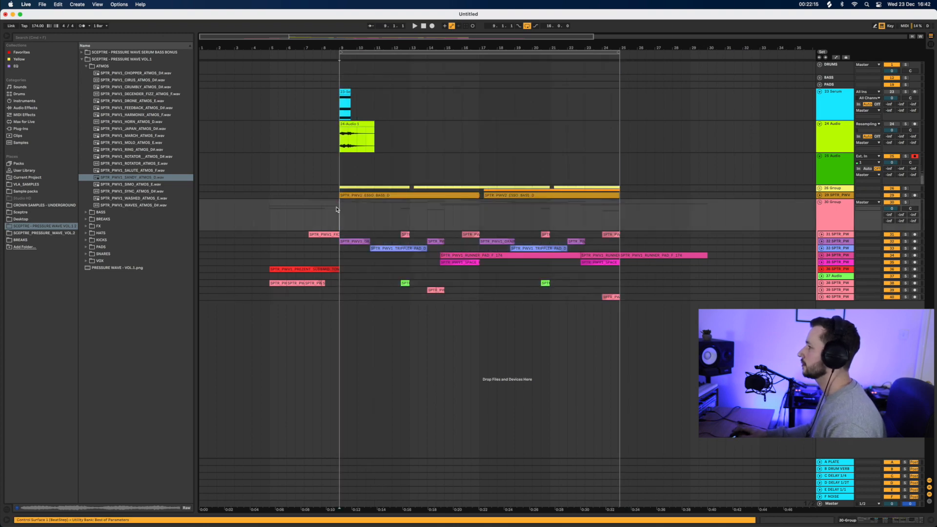
key("space")
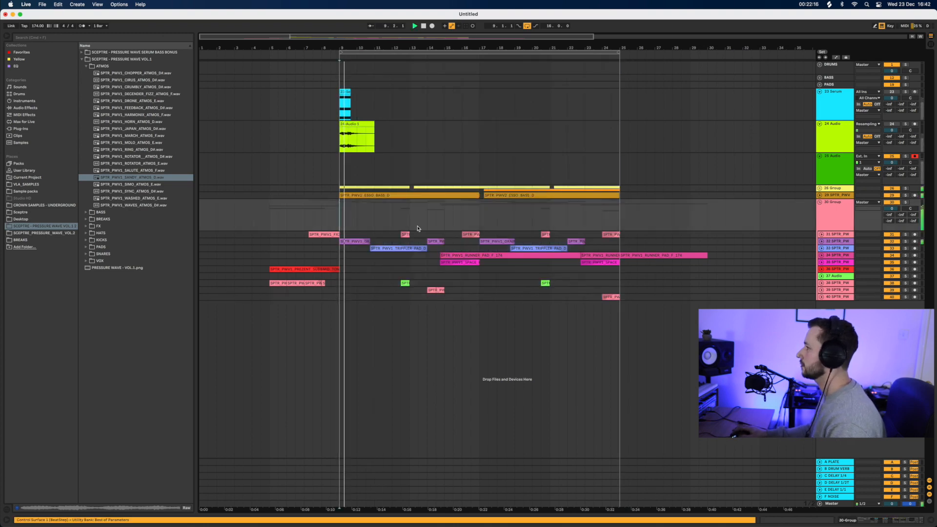
Unfold the ESSO_BASS track and duplicate the looped 16-bar section on all tracks to 25.1.1.
left_click(823, 196)
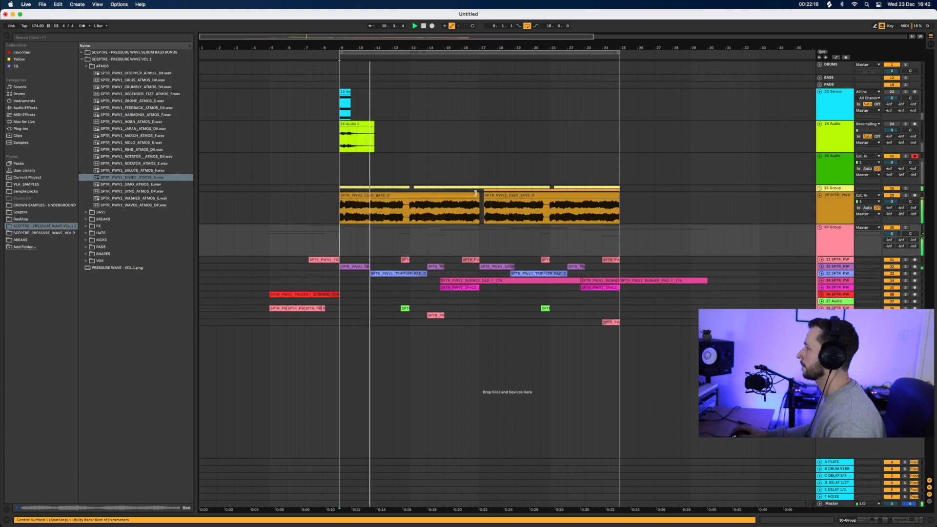
left_click(455, 56)
key("super+d")
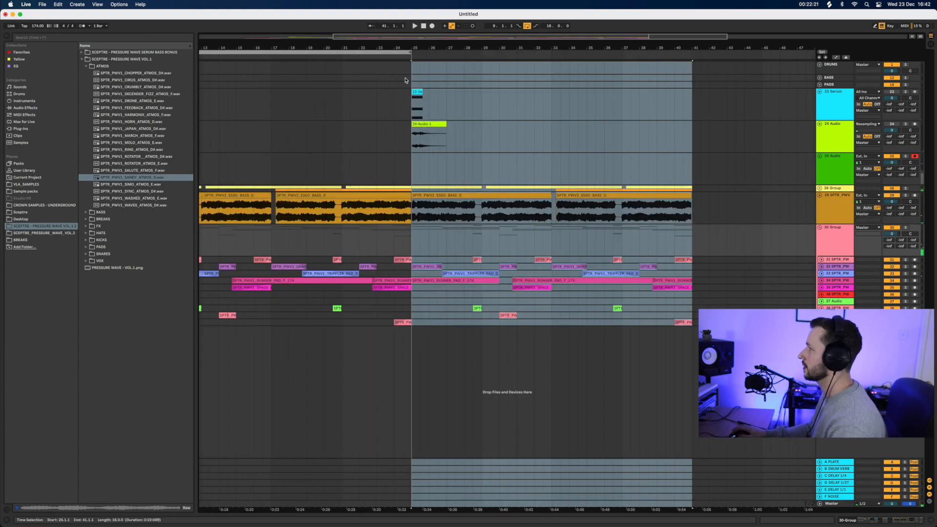
Delete the Serum track, the resampled and empty audio tracks below it, and the DRUMS, BASS and PADS groups.
left_click(833, 111)
key("Delete")
key("Delete")
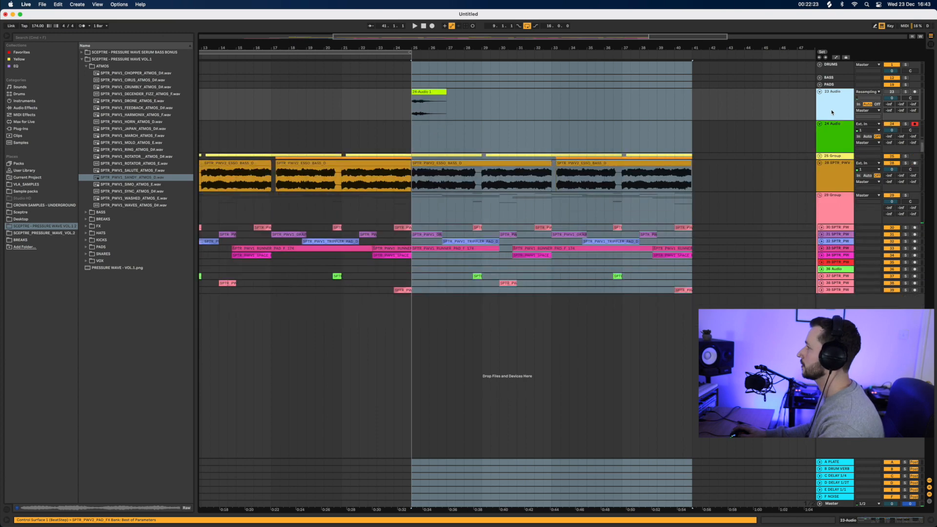
key("Delete")
left_click(828, 65)
key("Delete")
key("Delete")
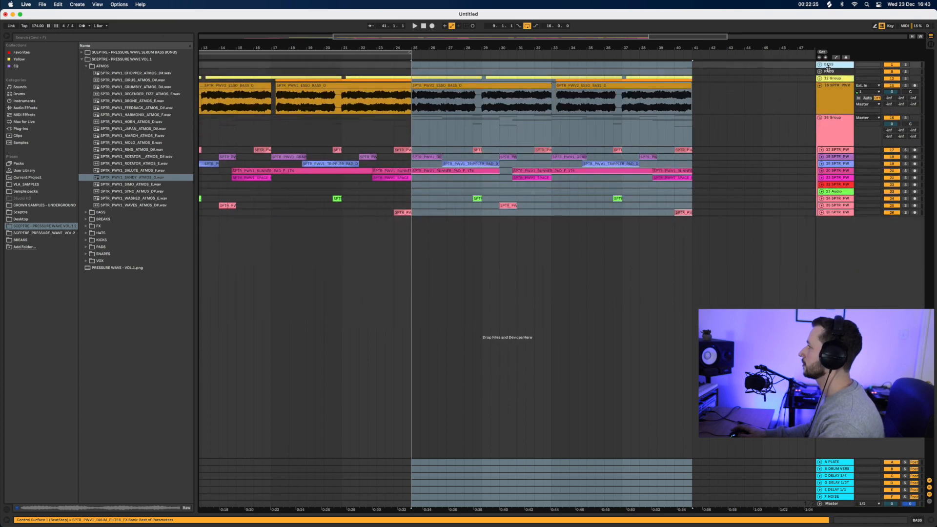
key("Delete")
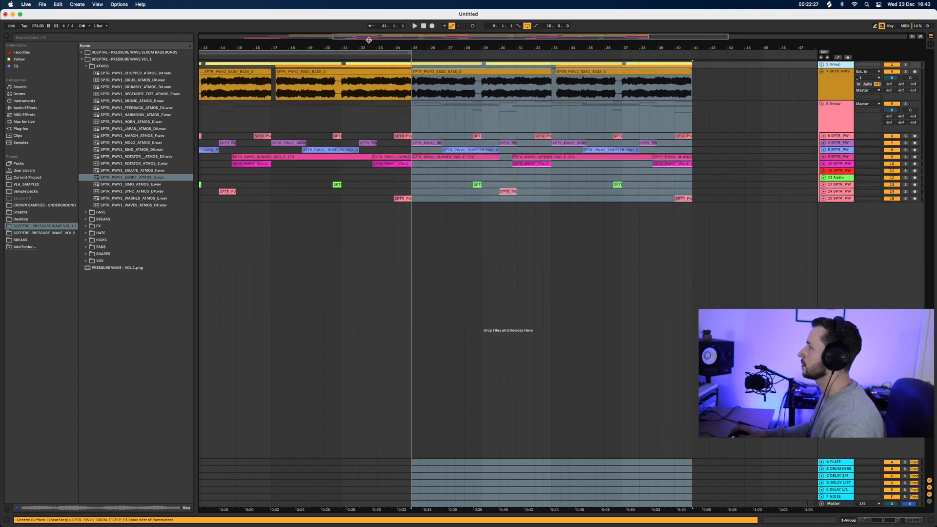
Extend the loop to 32 bars, from 9.1.1 to 41.1.1, and unfold the yellow drum group.
left_click_drag(371, 44, 623, 52)
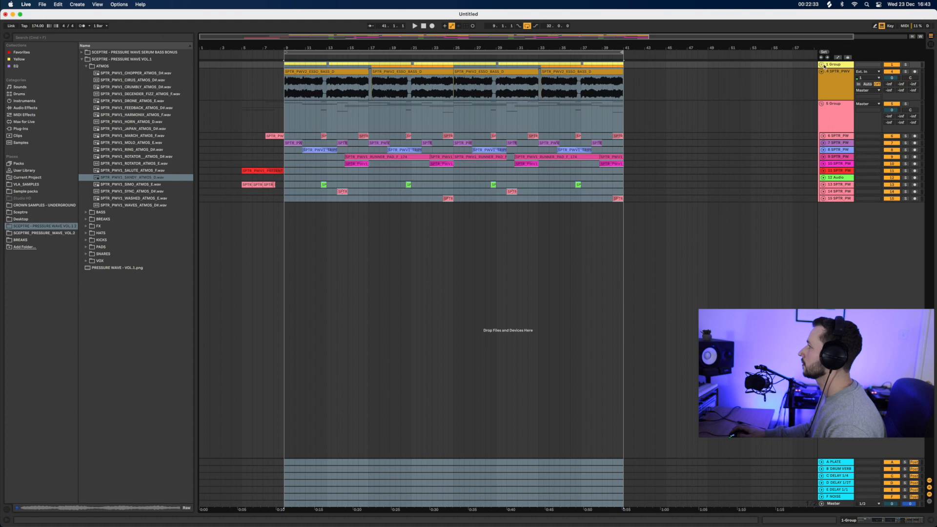
left_click(823, 64)
left_click(436, 129)
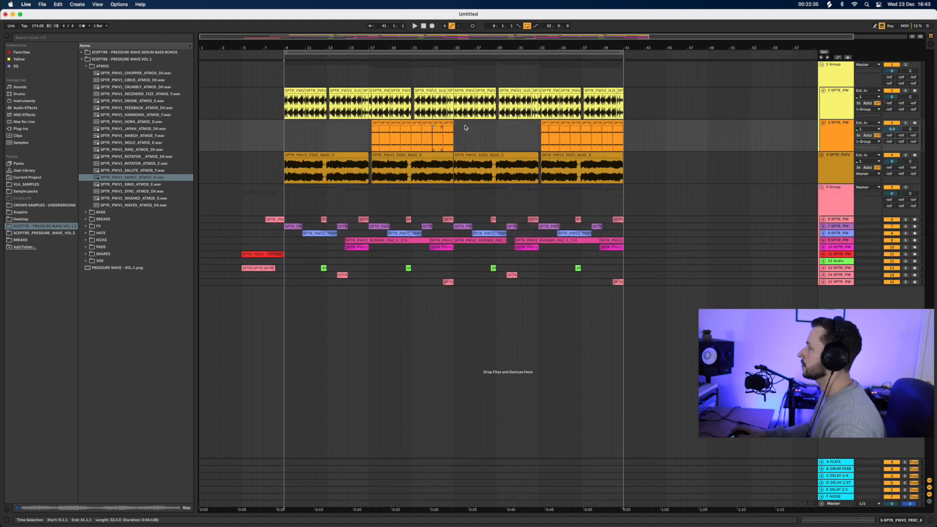
Clear the percussion before 18.1.1 and move the PERC track's section from 17.1.1 to 25.1.1 eight bars forward to 25.1.1.
left_click_drag(454, 129, 379, 123)
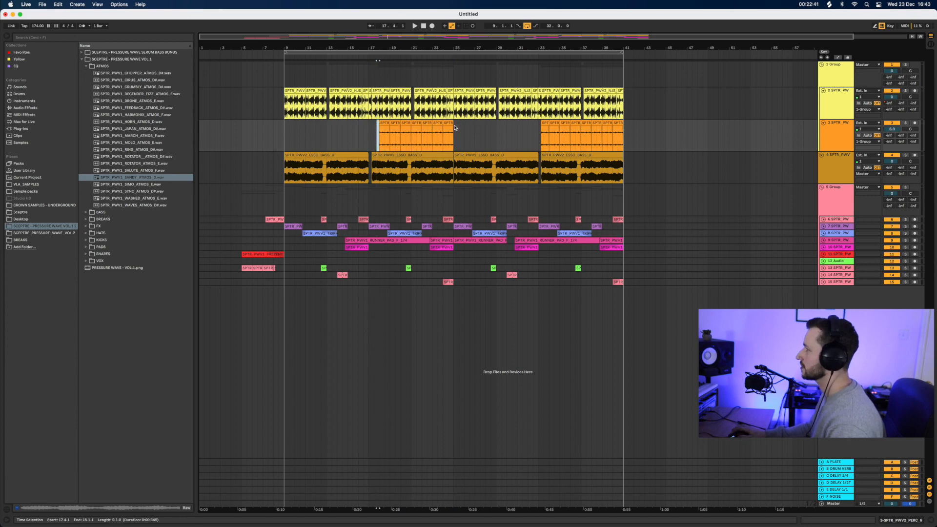
left_click_drag(455, 128, 368, 126)
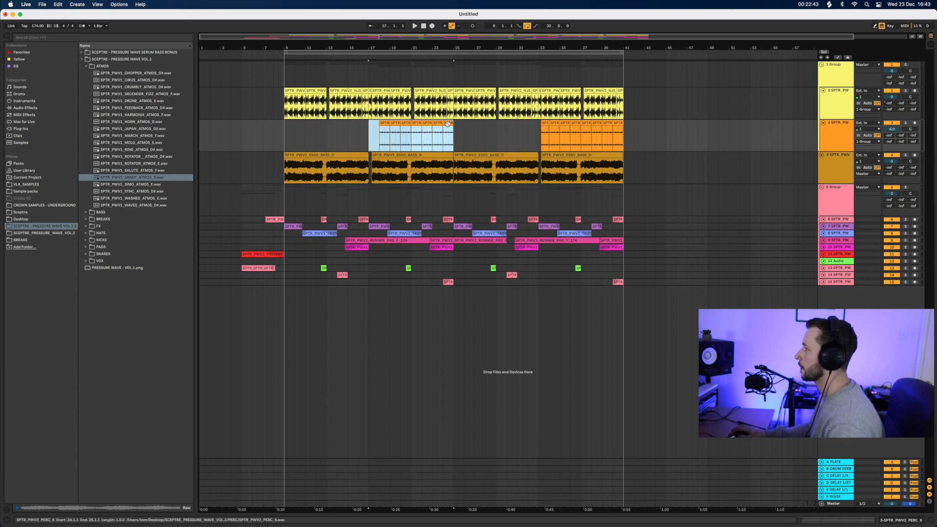
left_click_drag(452, 128, 535, 128)
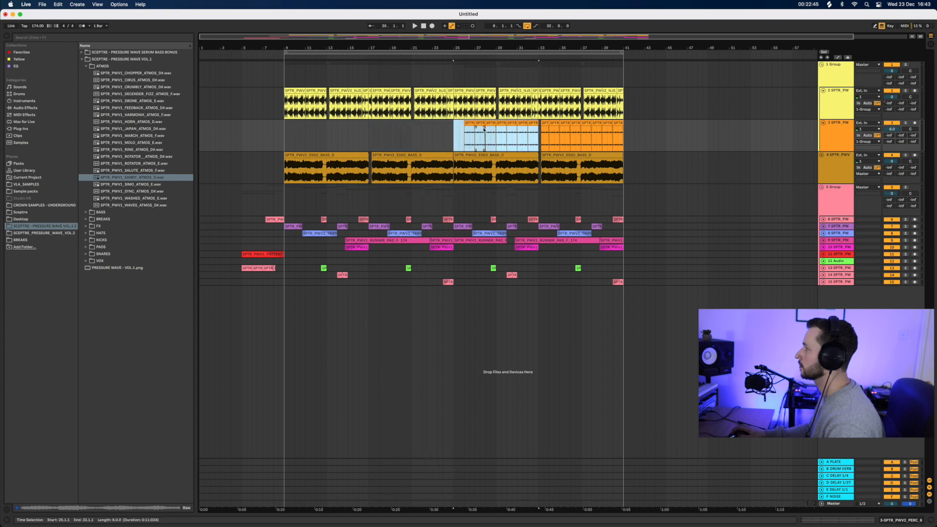
Extend the first percussion clip back to 25.1.1 and play the transition from 24.3.1.
left_click(469, 125)
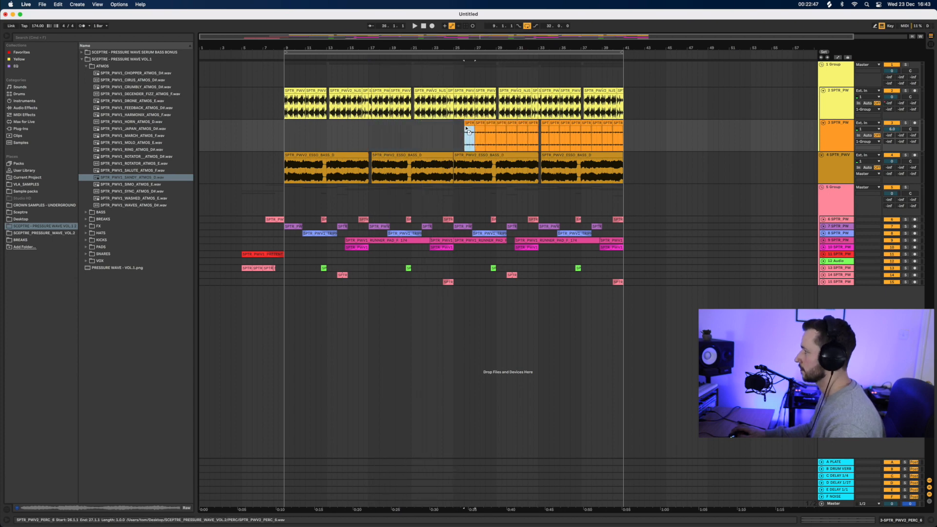
left_click_drag(466, 129, 458, 130)
left_click(449, 135)
key("space")
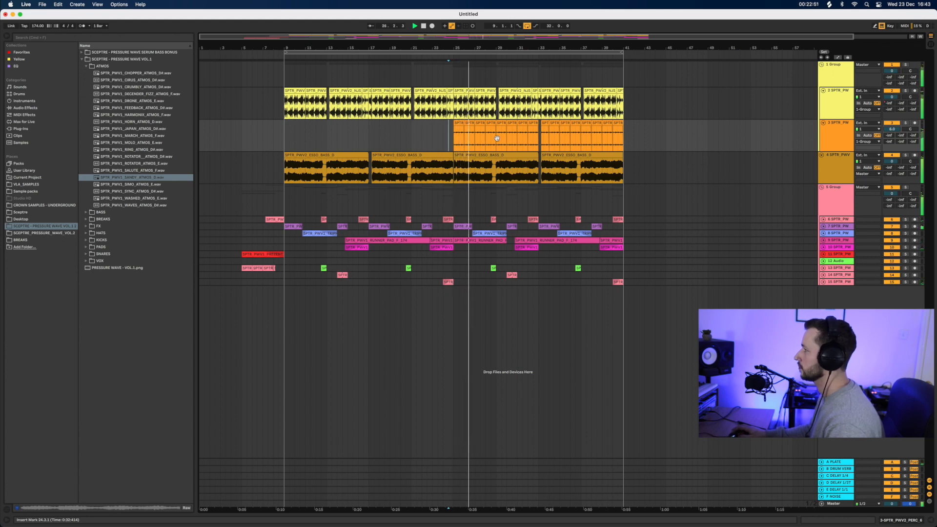
Insert an audio track below the PERC track, audition the hat loops, and place SPTR_PWV1_HAT_LOOP_17 on it from 25.1.1 to 41.1.1.
left_click(828, 135)
key("super+t")
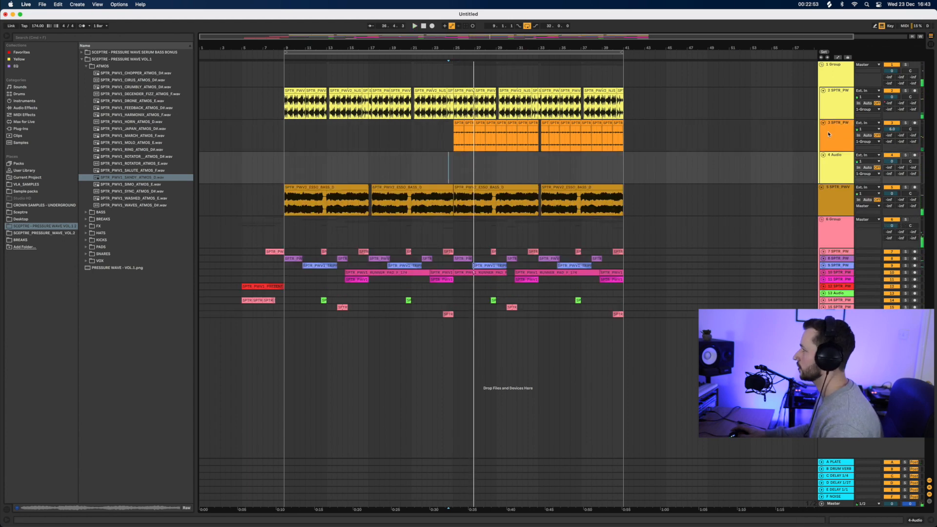
left_click(90, 233)
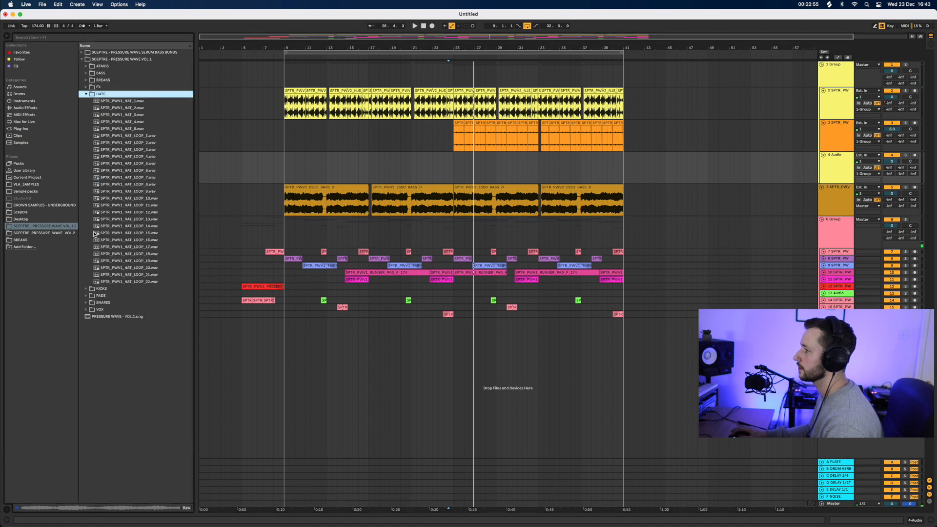
left_click(142, 200)
left_click(146, 219)
left_click(145, 227)
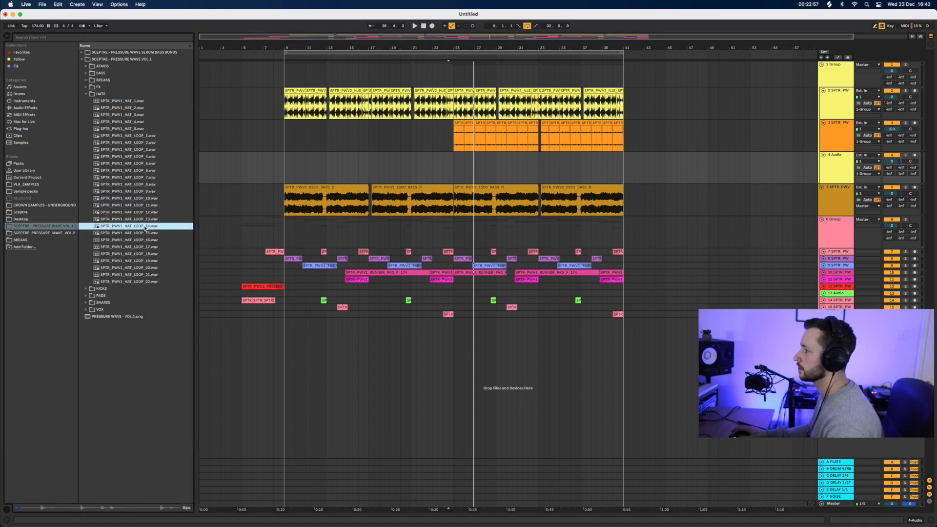
left_click(144, 234)
left_click(143, 240)
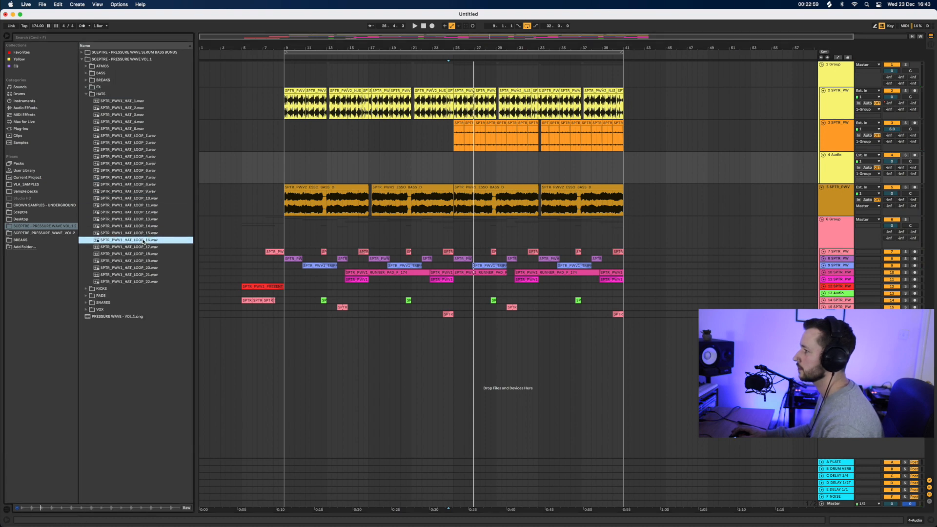
left_click(141, 248)
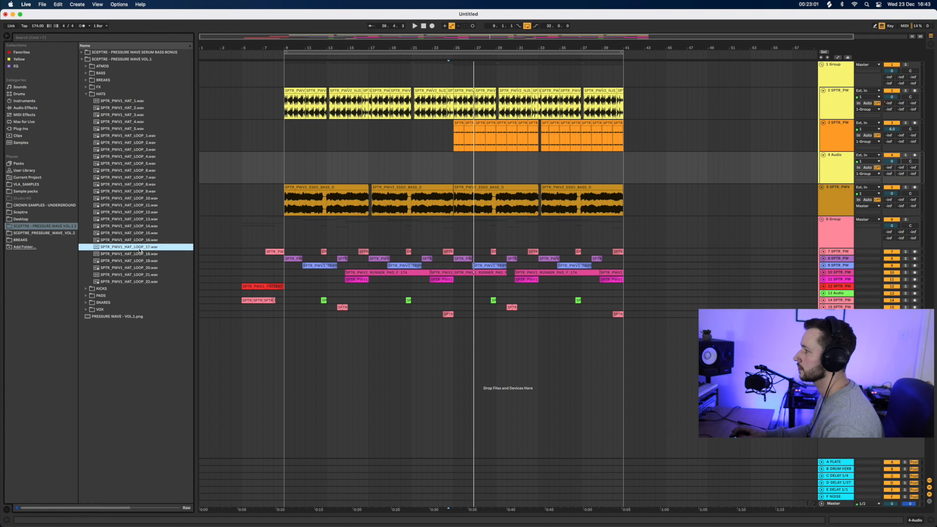
left_click_drag(140, 251, 454, 166)
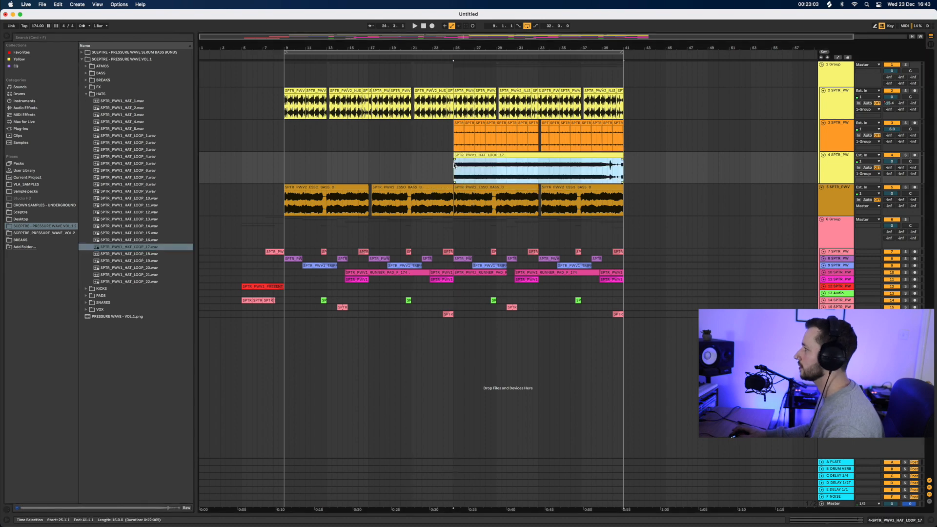
Add a Compressor to the hat loop track and sidechain it from the 2-SPTR PWV1 STICKS BREAK 174 track.
left_click(21, 109)
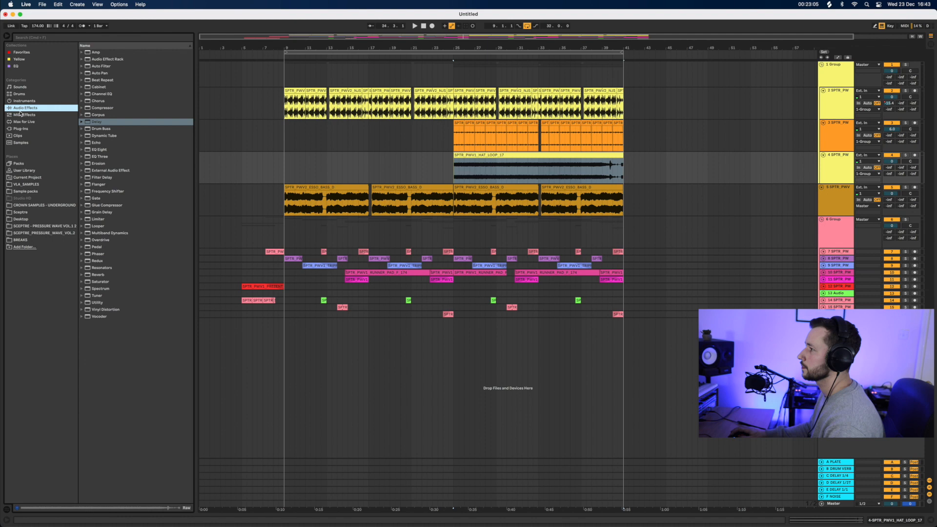
left_click(104, 110)
left_click_drag(477, 173, 477, 173)
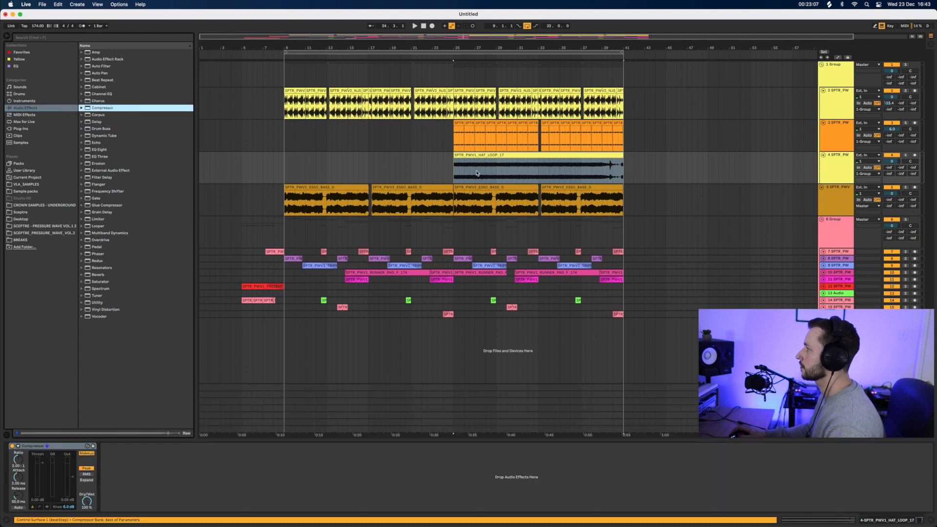
left_click(18, 446)
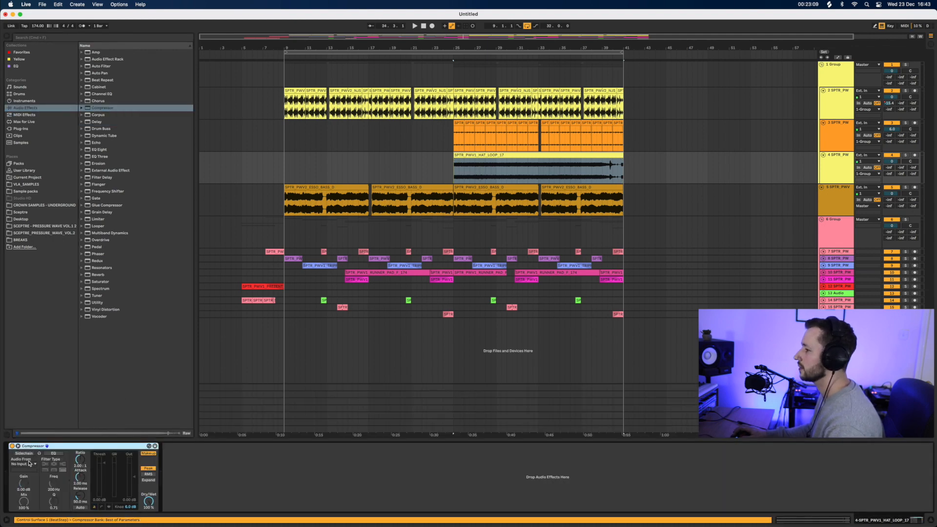
left_click(23, 464)
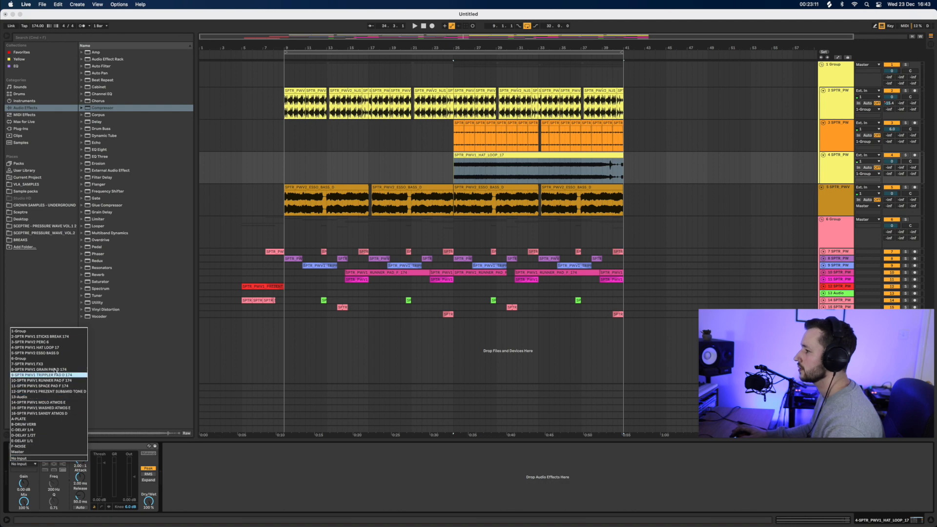
left_click(59, 337)
During playback, lower the hat compressor's threshold, raise its ratio, set the attack to 0.01 ms and lengthen the release.
key("space")
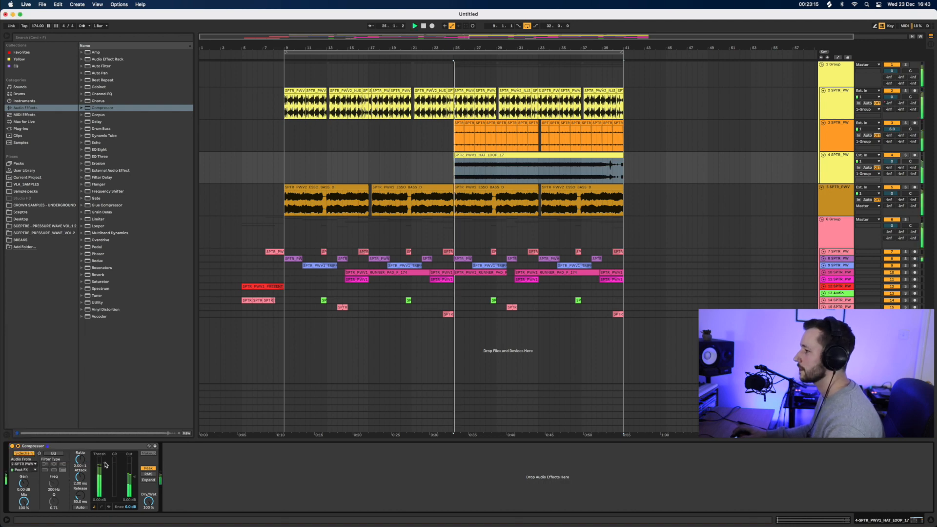
left_click_drag(105, 463, 104, 491)
left_click_drag(80, 459, 104, 488)
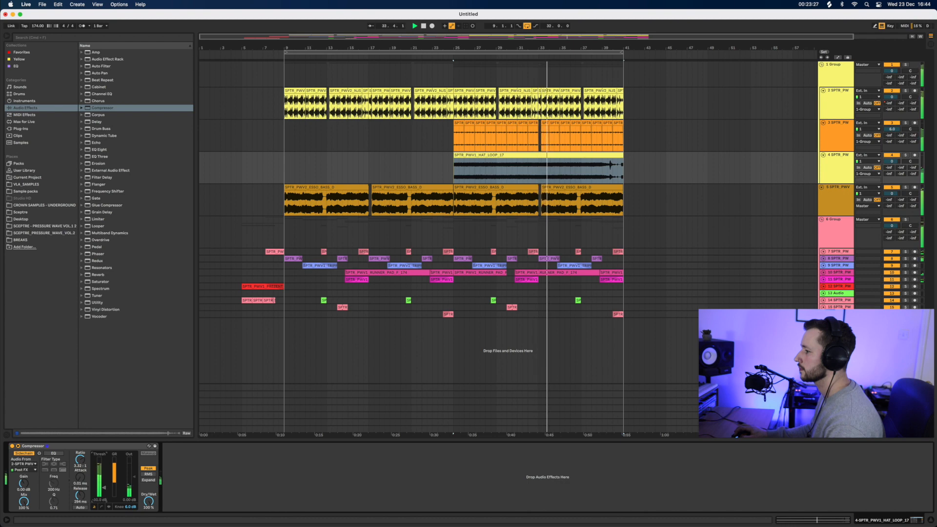
Trim the end of the second bass clip to about 24.3 and lower the hat loop track's volume during playback.
left_click(441, 171)
key("space")
key("space")
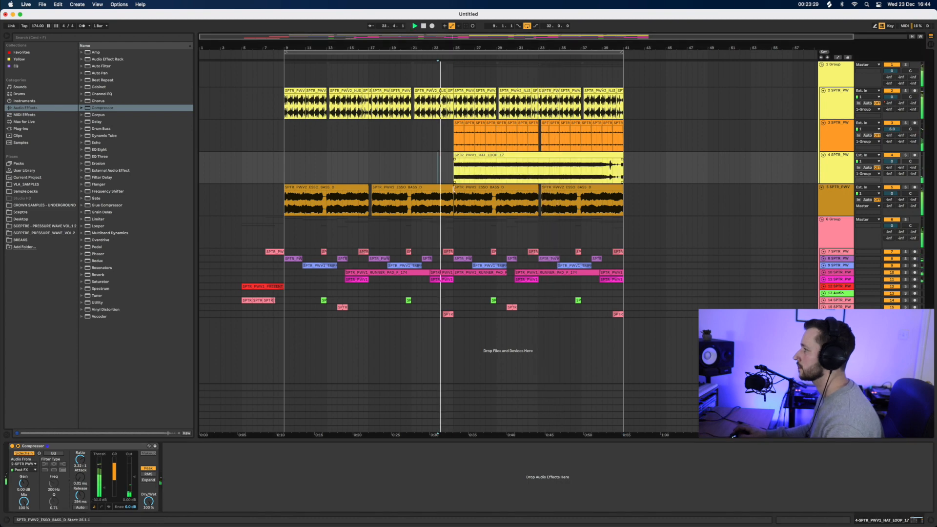
left_click(447, 194)
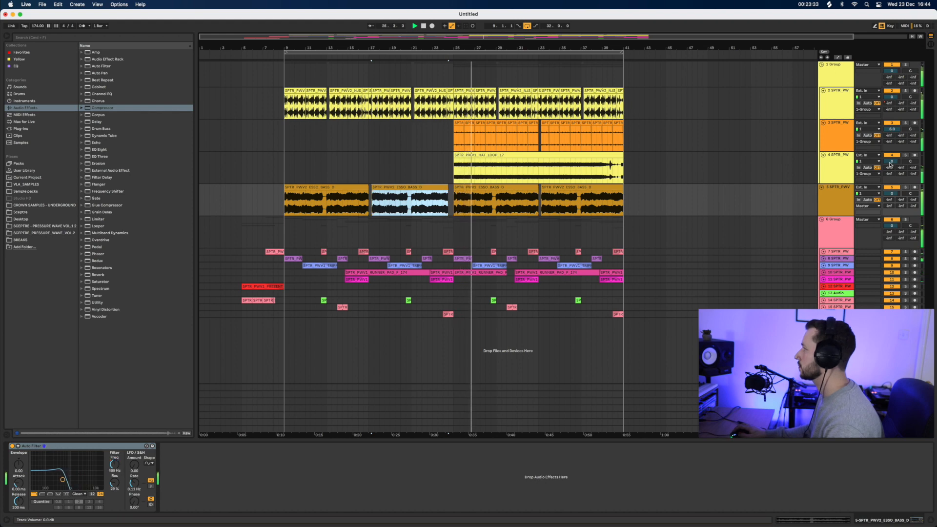
left_click_drag(891, 164, 891, 169)
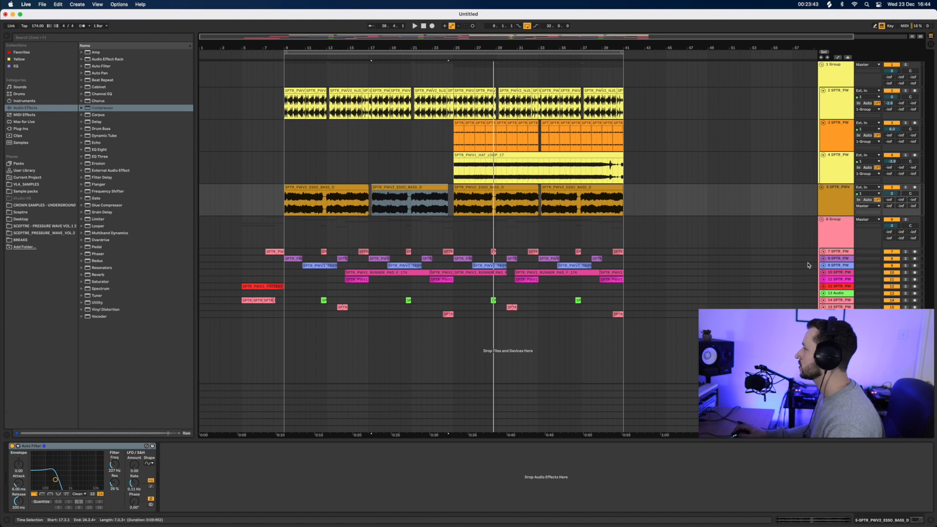
Unfold the SPTR_PWV1_TRIPPLER_PAD_D_174 track and delete its clips between 8.1.1 and 24.1.1.
left_click(824, 266)
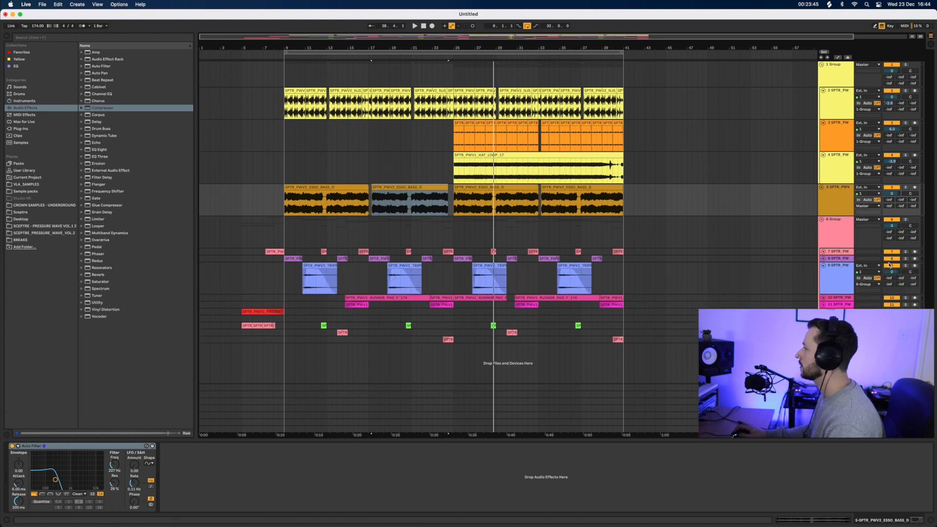
left_click_drag(443, 279, 271, 278)
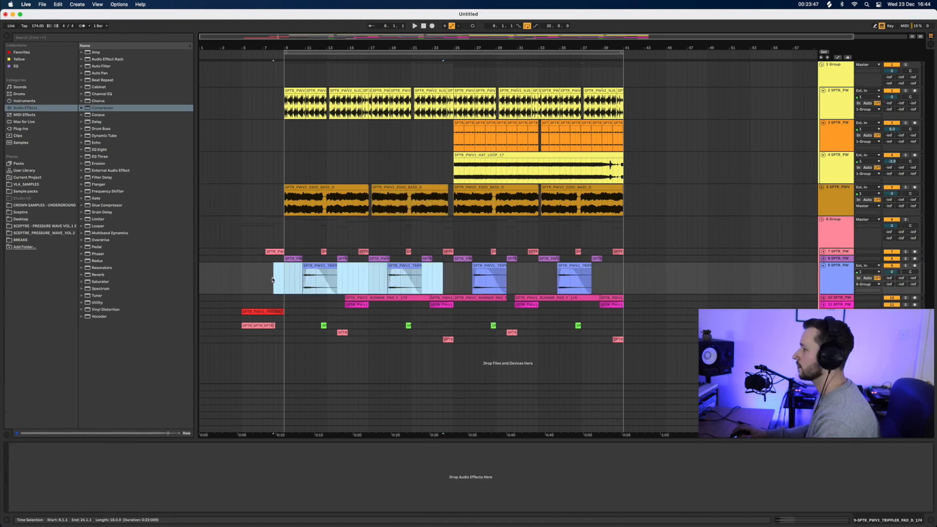
key("Delete")
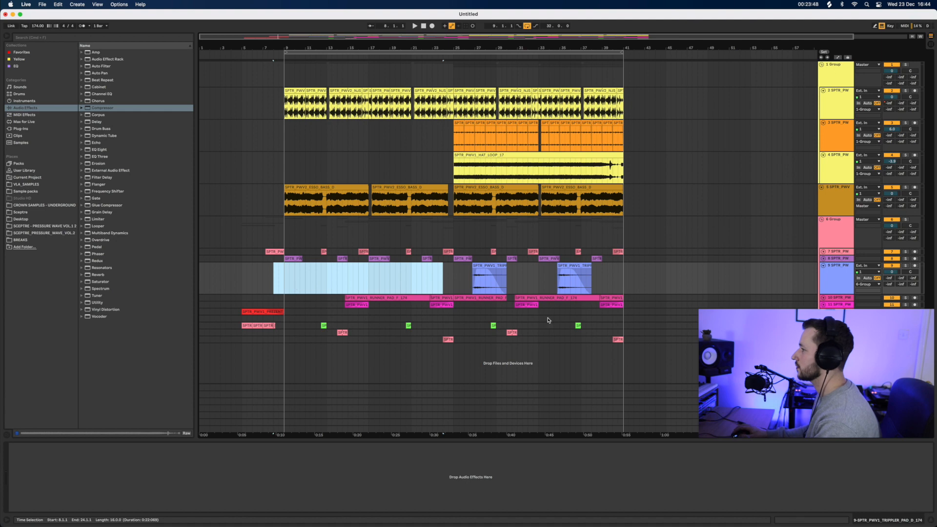
Delete the SPTR_PWV1_RUNNER_PAD_F_174 clips located before 25.1.1 and play the arrangement from 7.1.1.
left_click(824, 298)
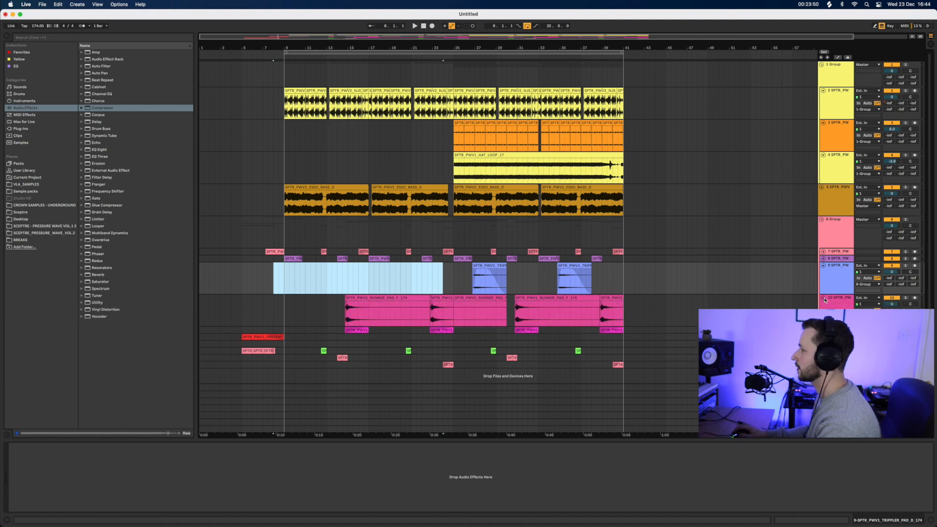
left_click(379, 299)
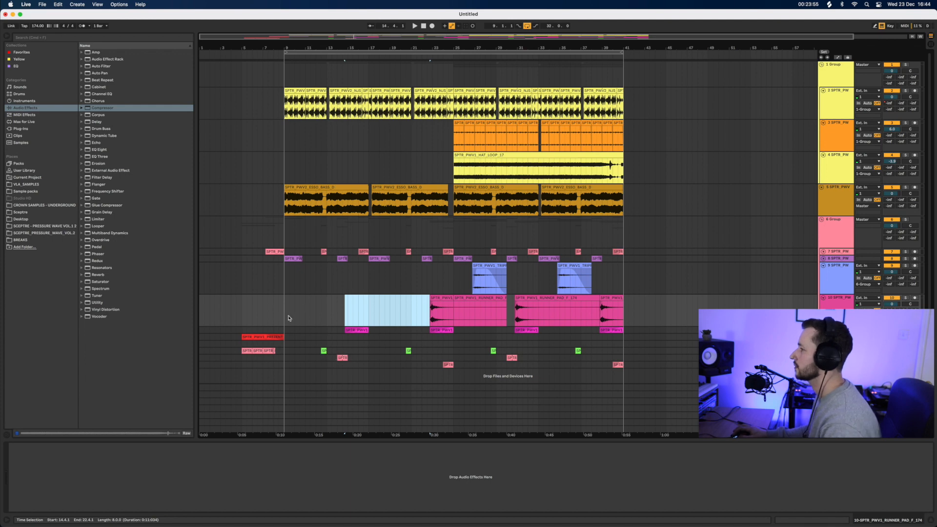
left_click(442, 299)
key("Delete")
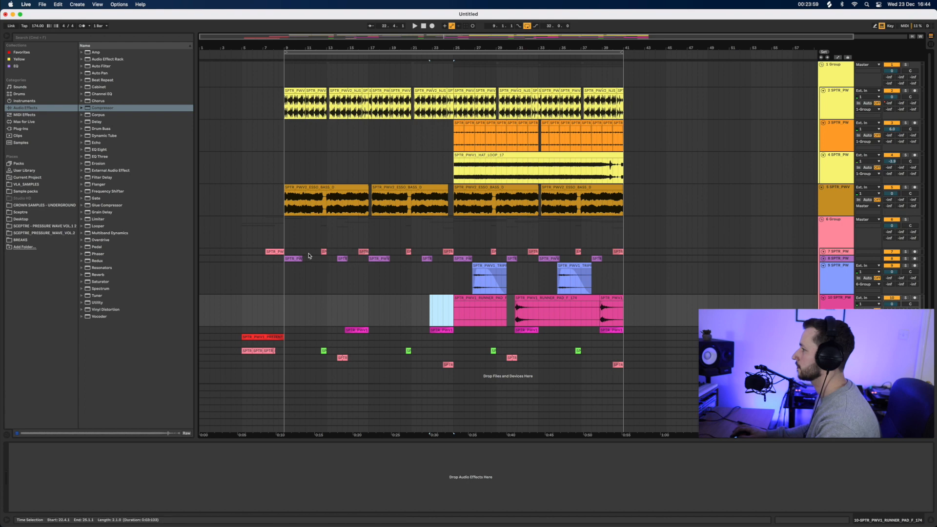
left_click(263, 258)
key("space")
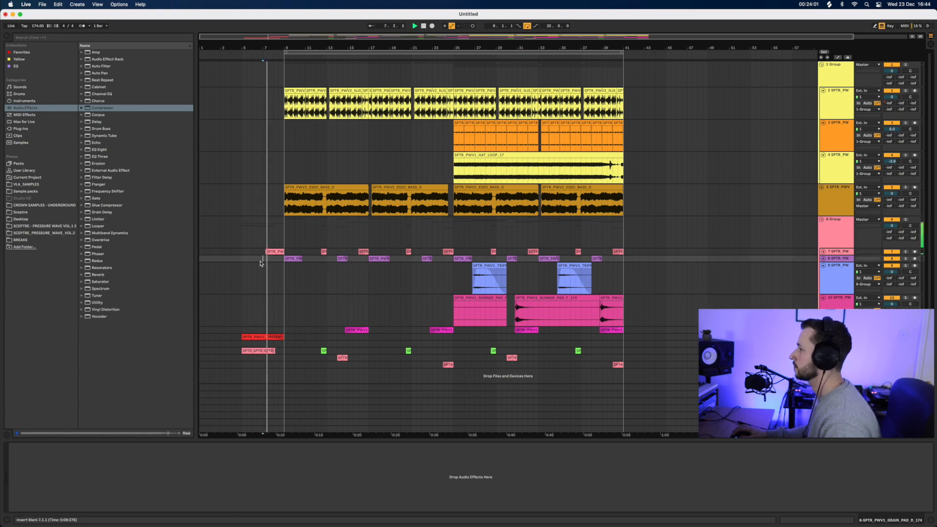
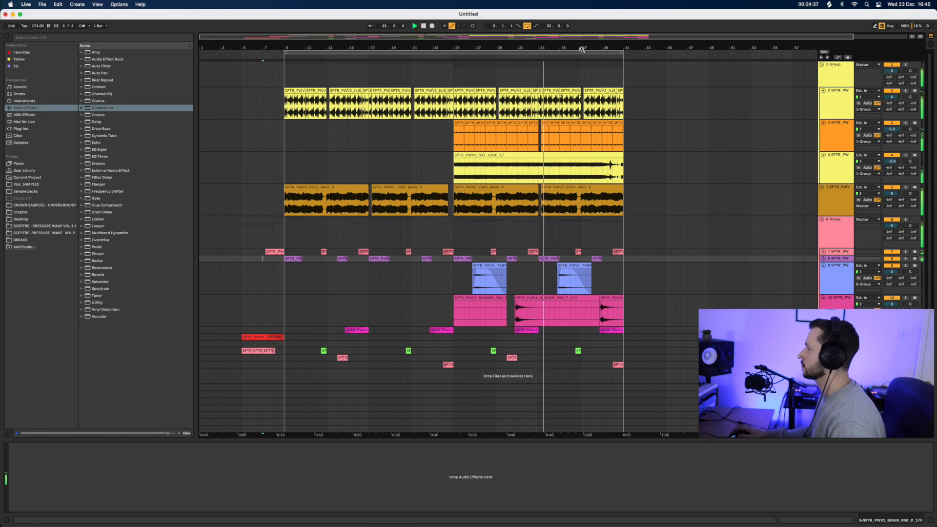
Set the loop start to 25.1.1, duplicate the section up to 41.1.1 on all tracks, and extend the loop end to 59.1.1.
left_click_drag(582, 49, 581, 46)
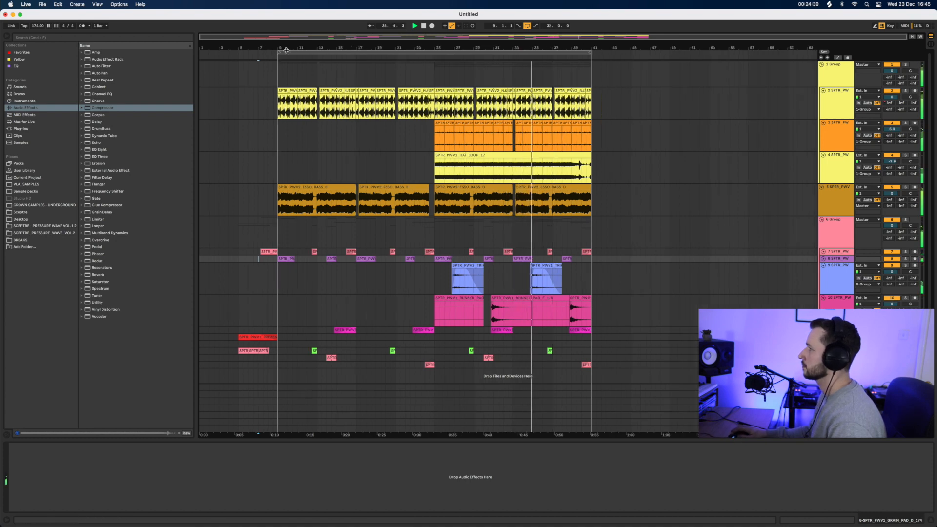
left_click_drag(287, 50, 435, 50)
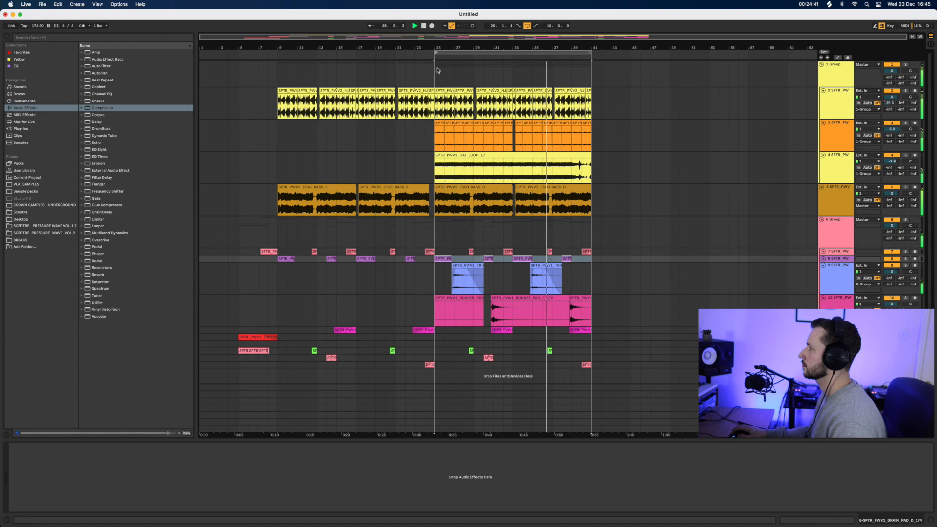
left_click(454, 50)
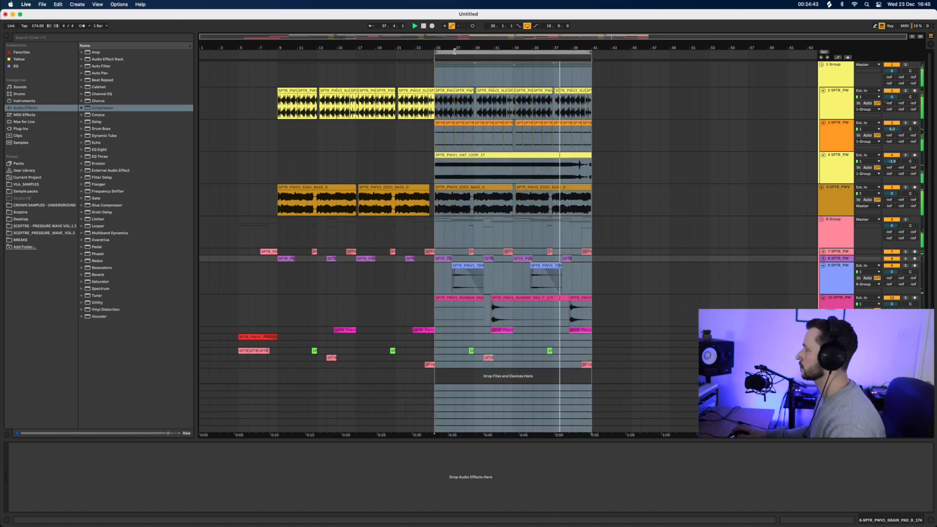
key("super+d")
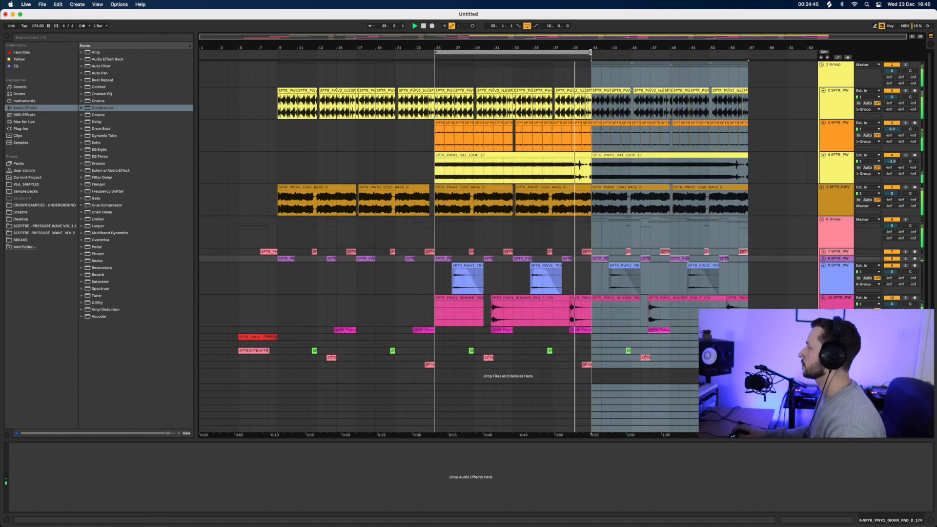
left_click_drag(590, 52, 769, 52)
Delete the duplicated pad and FX clips from 41.1.1 onward and move the loop start back to 9.1.1.
left_click_drag(769, 368, 592, 251)
key("Delete")
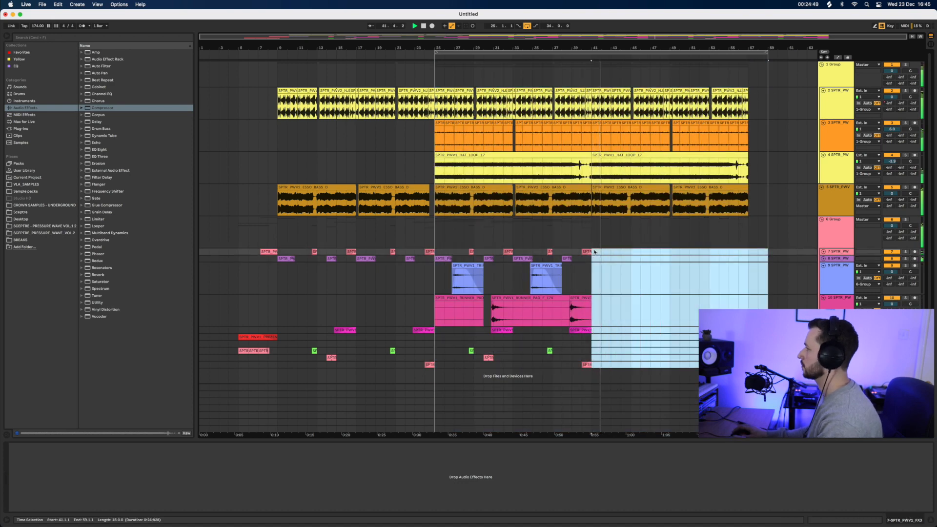
key("space")
left_click(584, 288)
left_click_drag(435, 51, 280, 76)
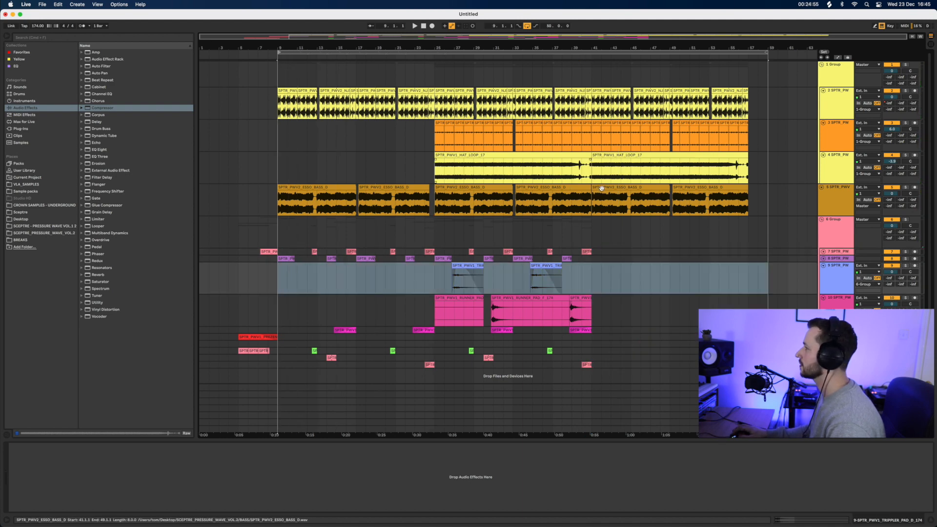
Trim the end of the bass clip before 41.1.1 to 40.1.1 and play the transition from 38.1.1.
left_click_drag(590, 189, 583, 189)
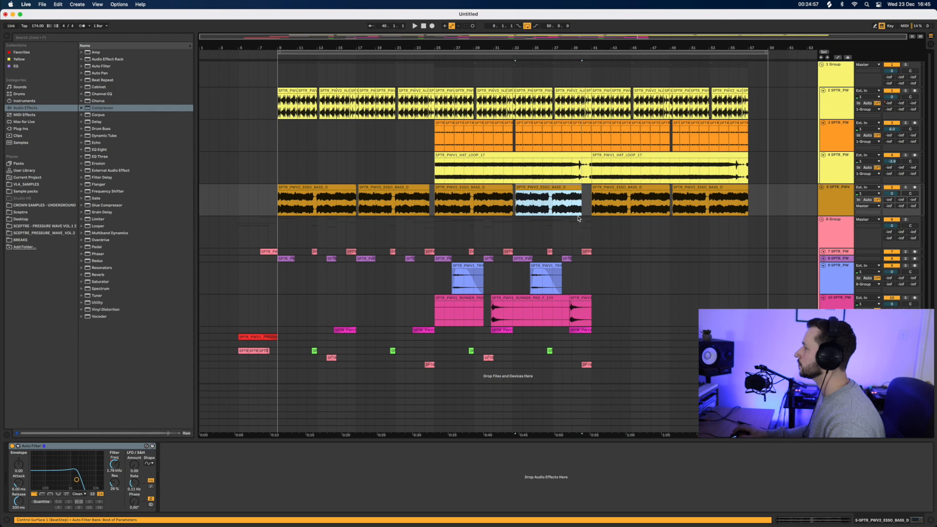
left_click(562, 230)
key("space")
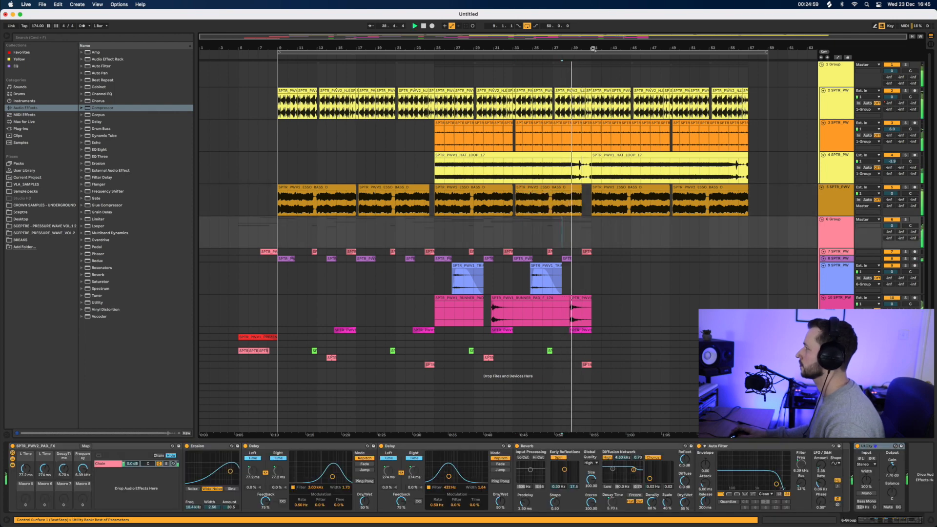
mouse_move(593, 50)
left_mouse_down()
mouse_move(593, 68)
mouse_move(593, 50)
left_mouse_up()
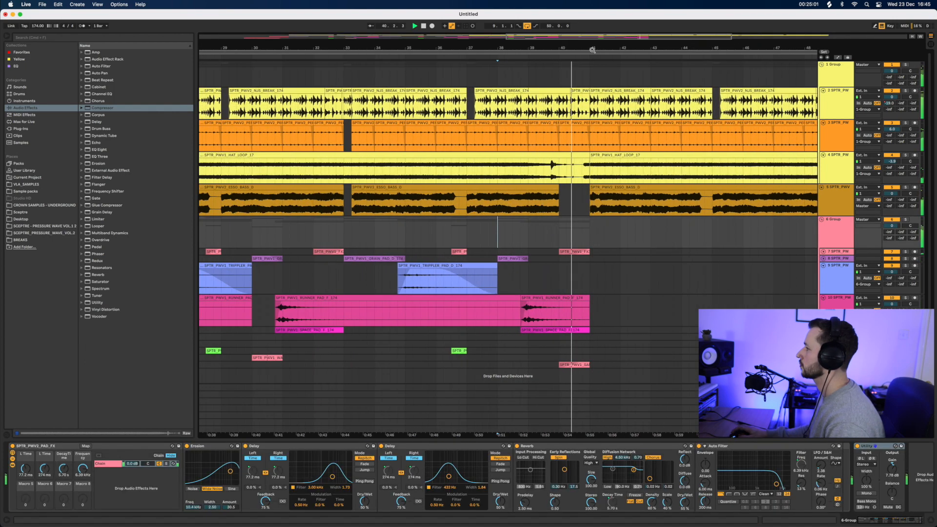
left_click_drag(593, 50, 522, 34)
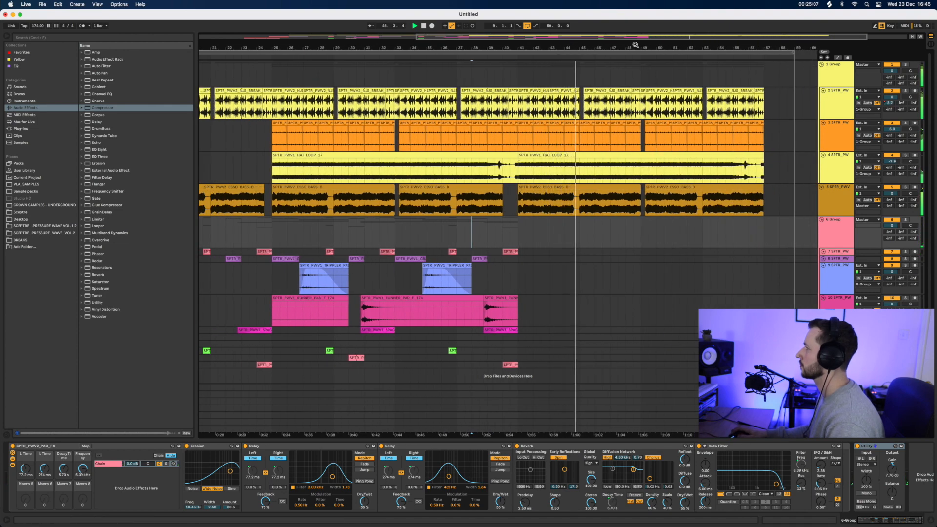
left_click_drag(636, 45, 634, 35)
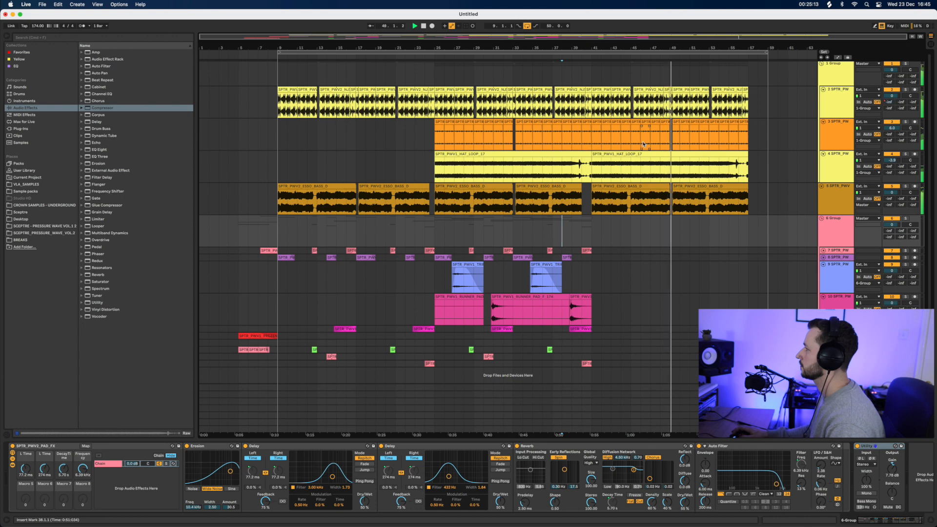
Hide the device view, duplicate the section from 25.1.1 to 57.1.1 on all tracks, and extend the loop end to 90.1.1.
left_click(932, 521)
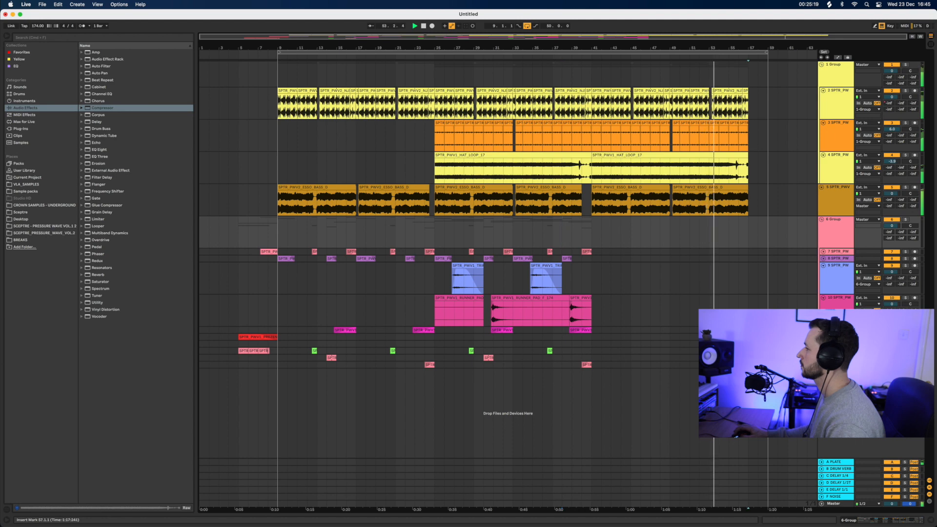
left_click_drag(749, 366, 438, 105)
key("super+d")
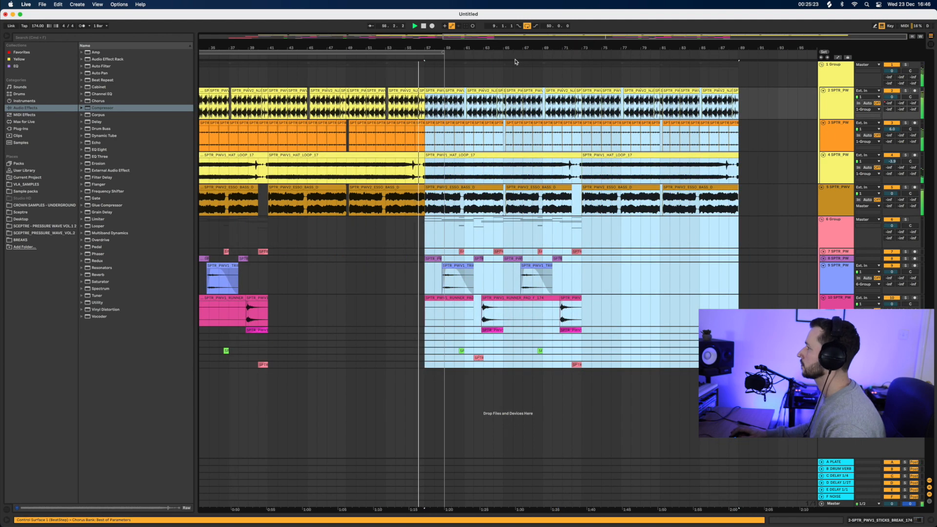
left_click_drag(441, 51, 752, 84)
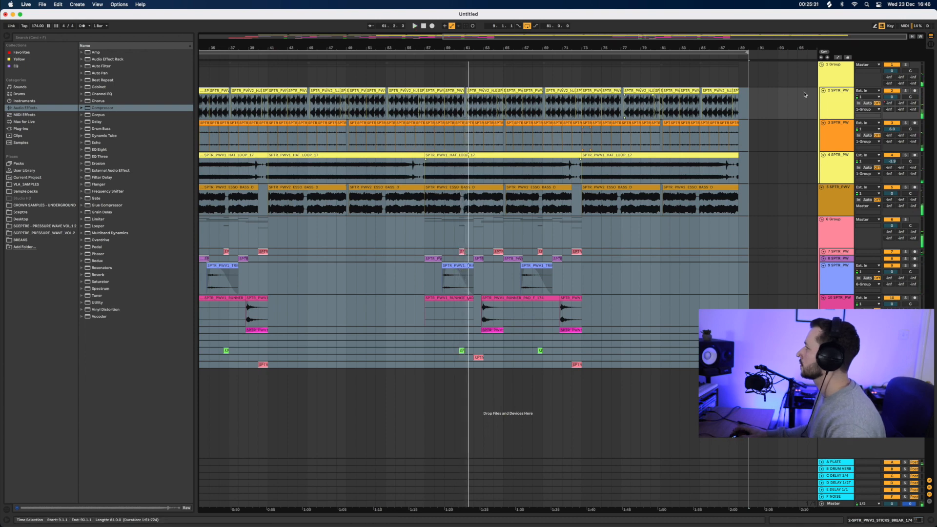
Show the automation and make the drum group's filter and reverb curves drop vertically at 57.1.1 after their build-ups.
left_click(831, 73)
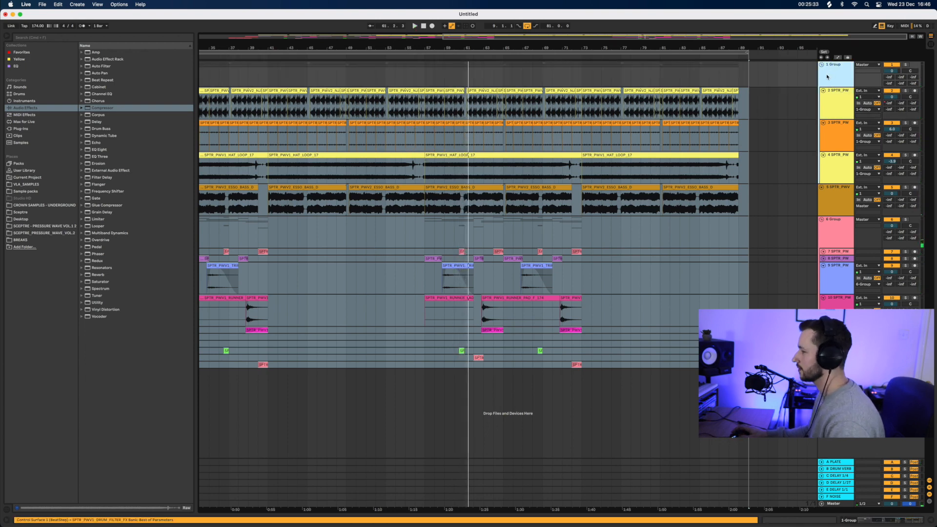
key("a")
key("space")
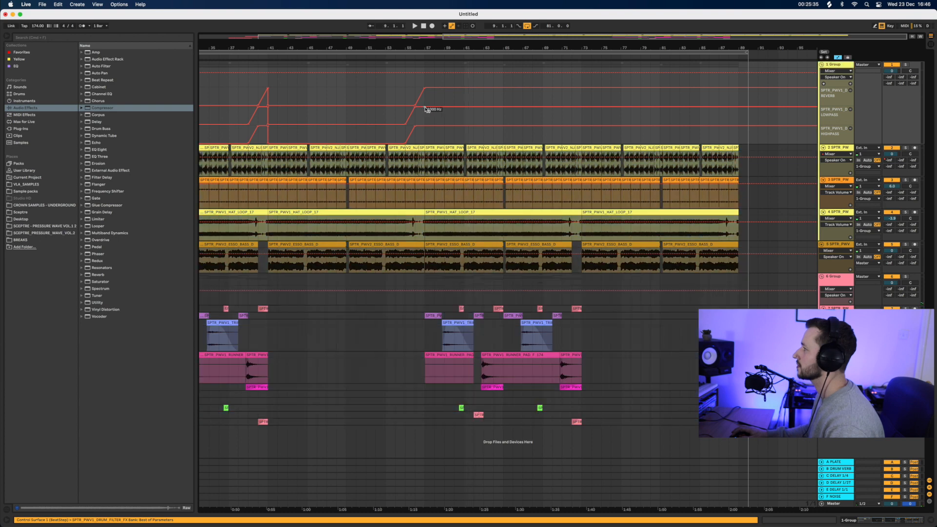
left_click_drag(427, 109, 426, 144)
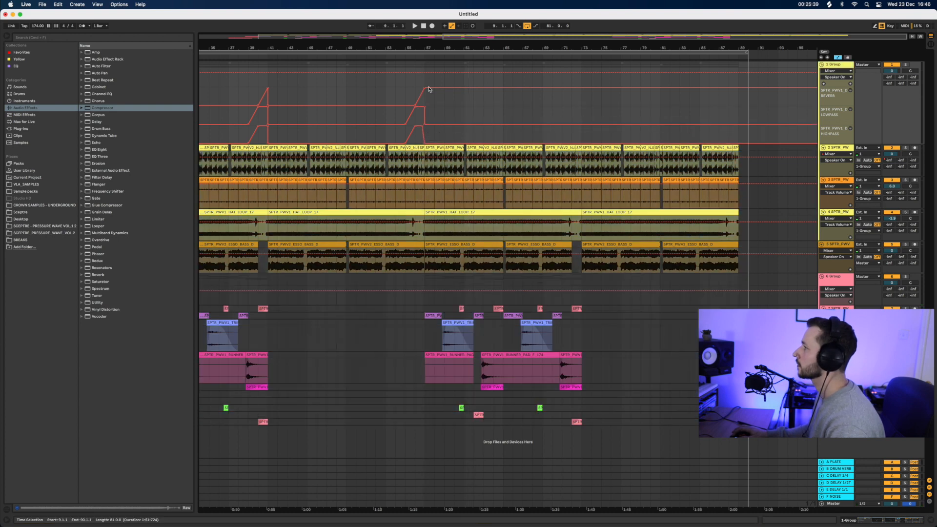
left_click_drag(429, 89, 425, 106)
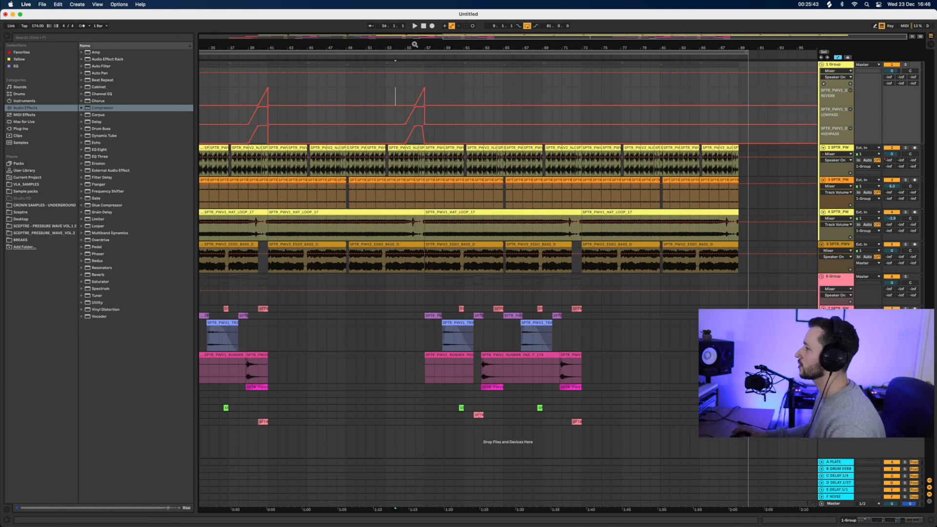
Play the transition from 55.1.1 and drop the drum group's reverb automation vertically at 57.1.1.
left_click_drag(415, 44, 416, 24)
left_click(542, 322)
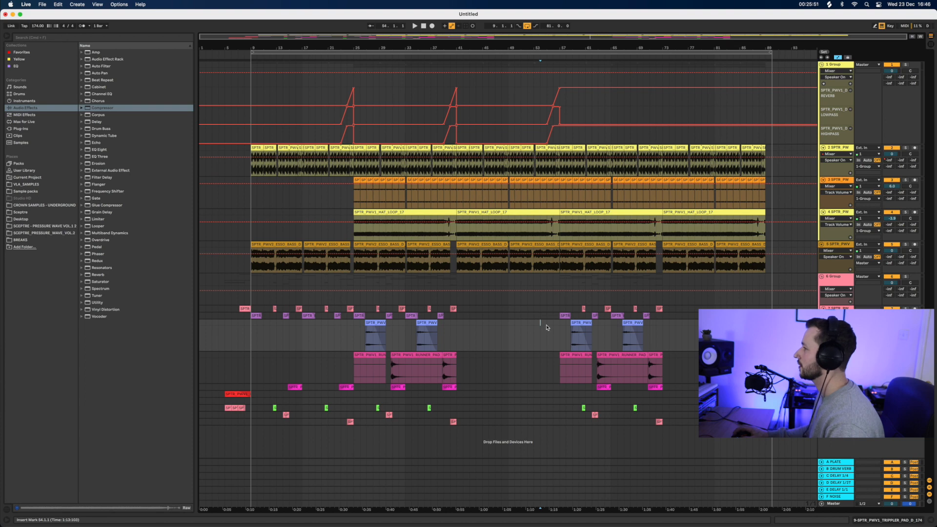
key("space")
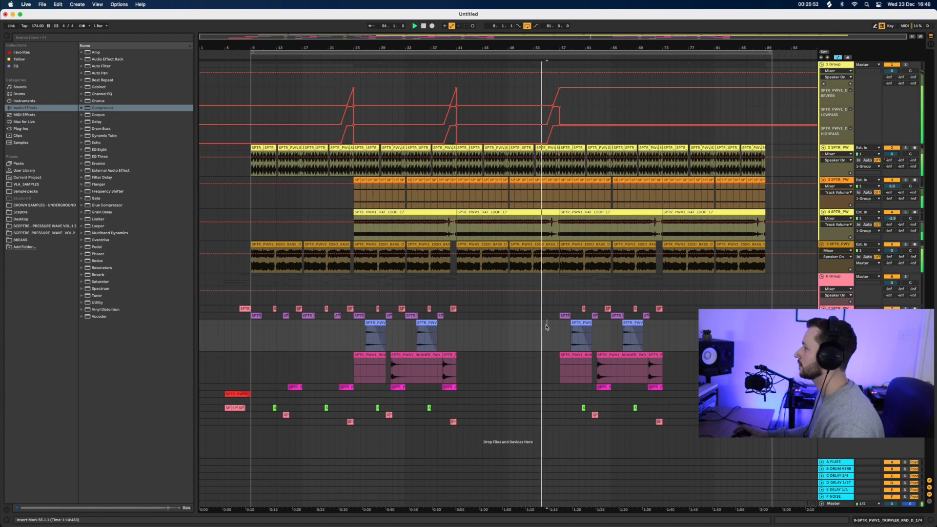
left_click(560, 111)
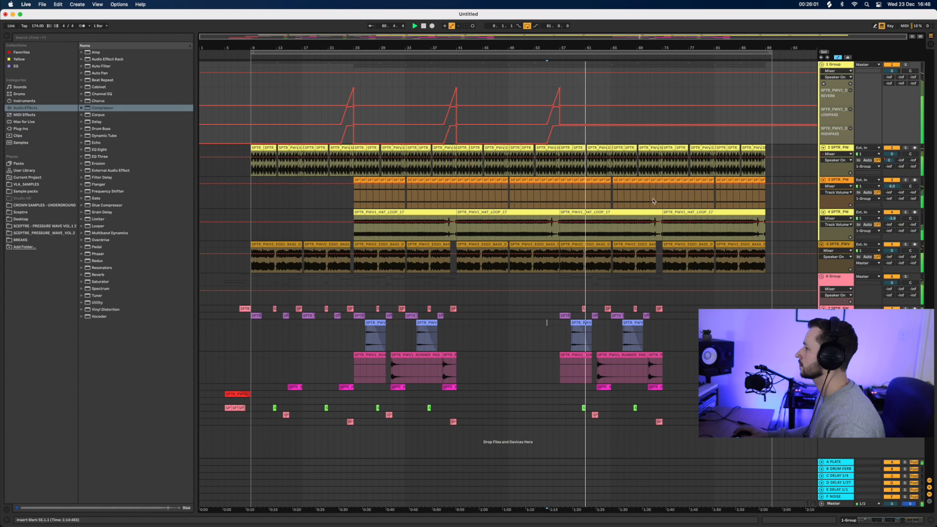
Stop playback and delete everything on all tracks from 49.1.1 to 90.1.1, followed by the section from 41.1.1 to 49.1.1.
key("space")
left_click_drag(772, 291, 511, 57)
key("Delete")
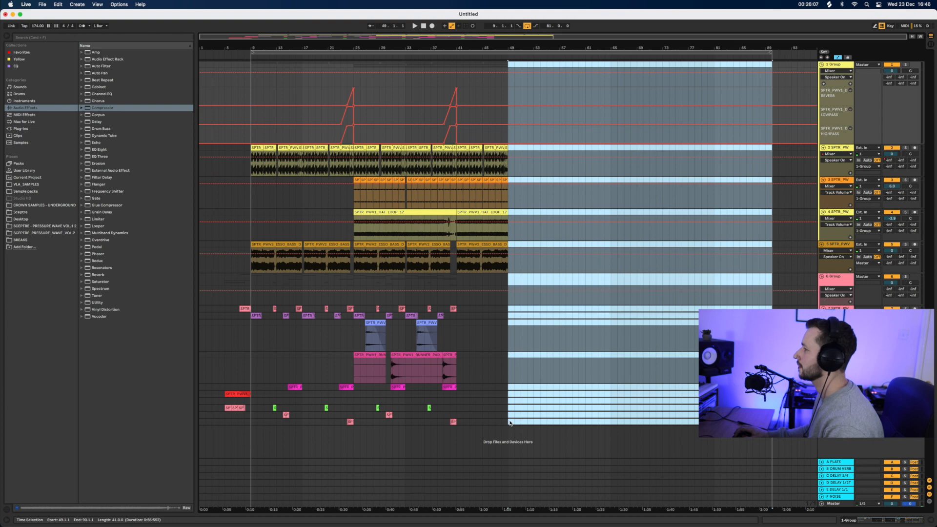
left_click_drag(510, 422, 458, 41)
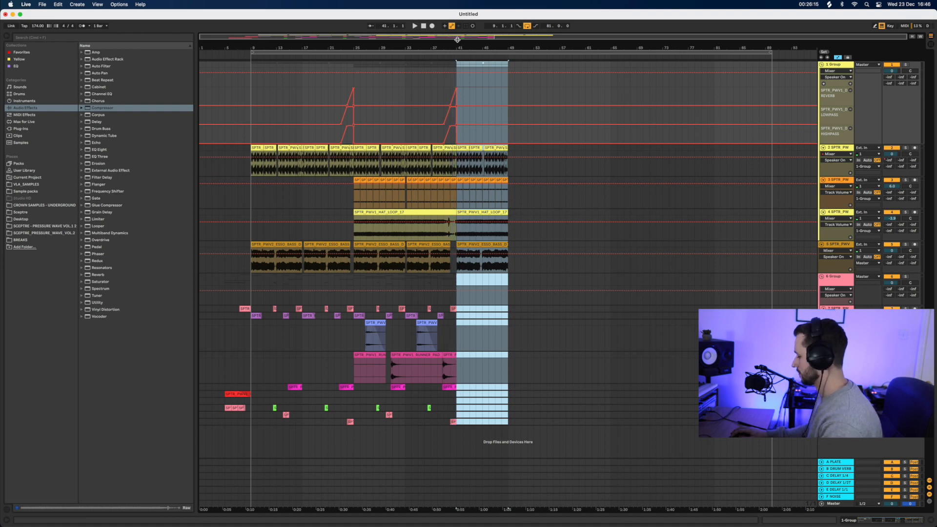
key("Delete")
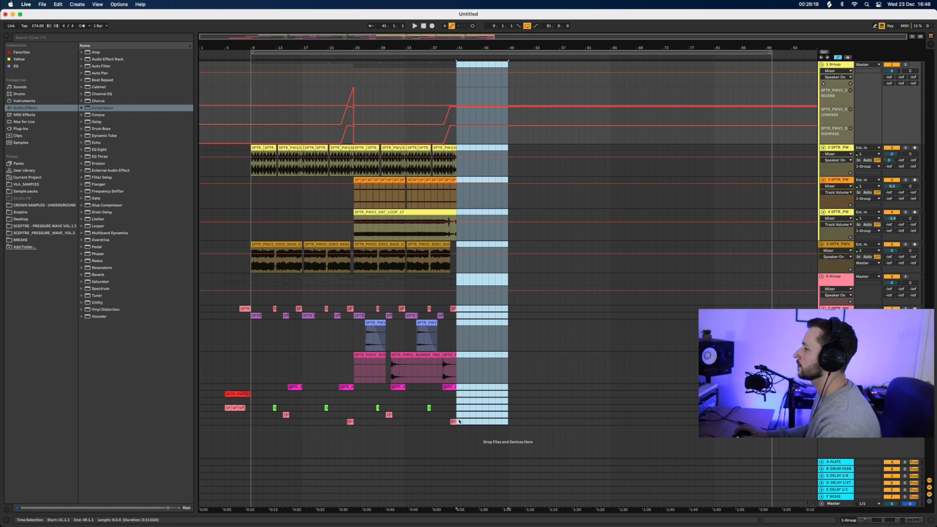
Duplicate the section from 9.1.1 to 41.1.1 on all tracks and clear the copy's FX and pad tracks from 44.1.1 to 57.1.1.
left_click_drag(459, 422, 250, 67)
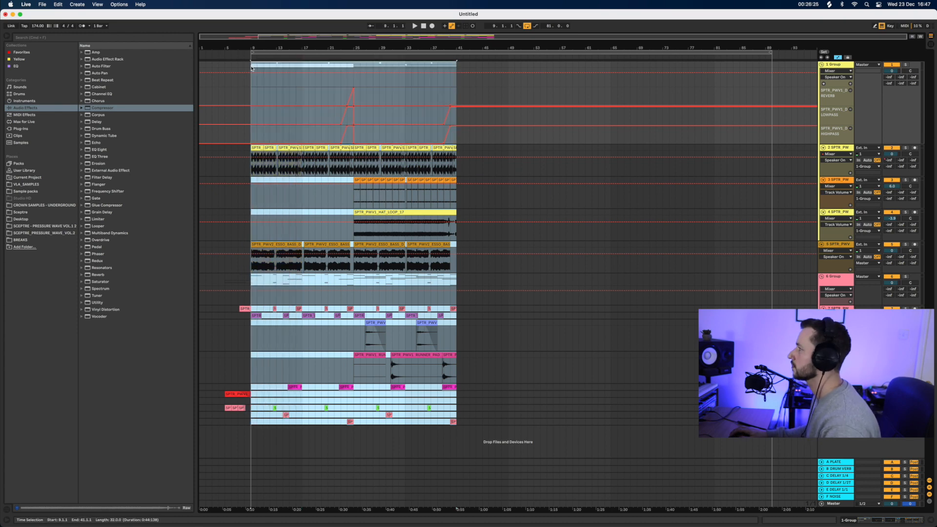
key("super+d")
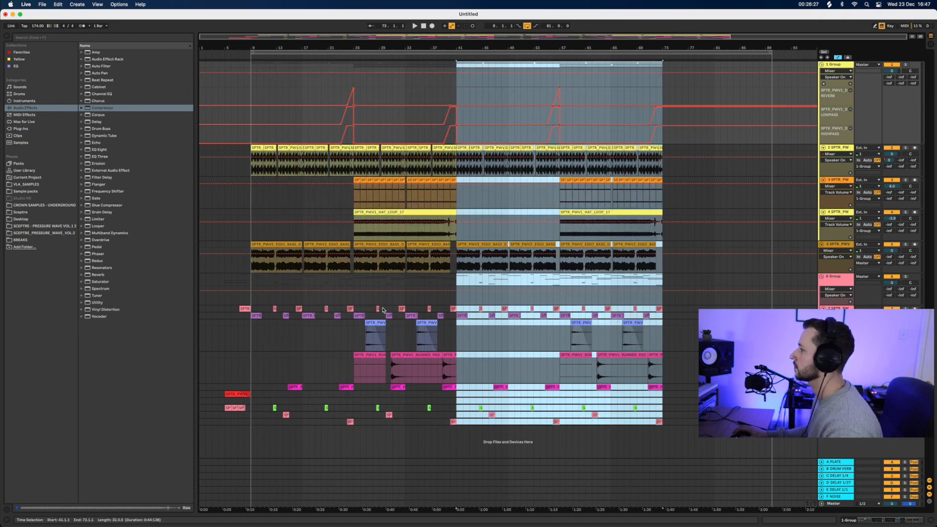
left_click(463, 422)
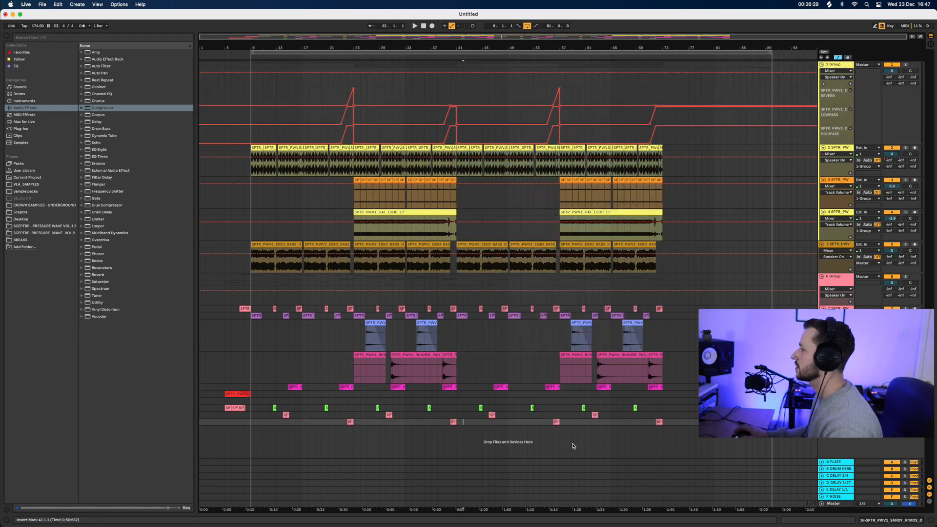
left_click_drag(561, 422, 477, 333)
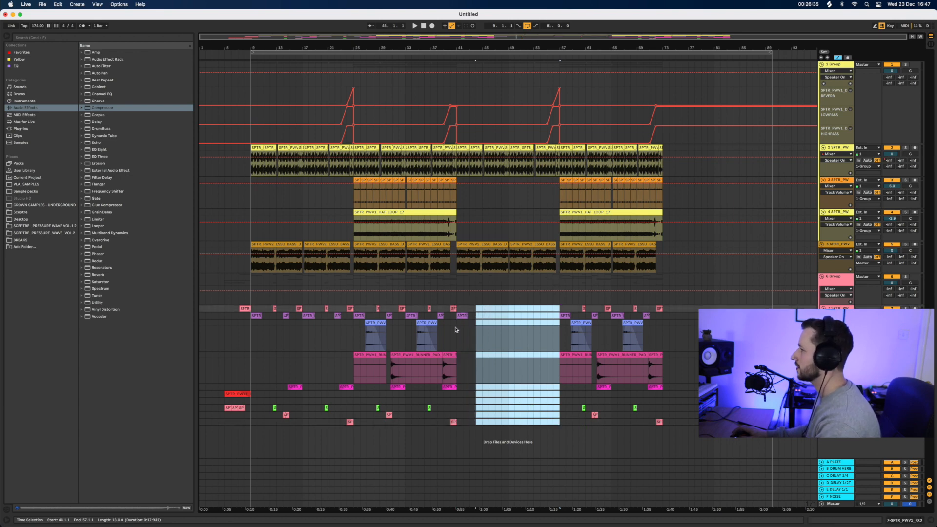
left_click(457, 325)
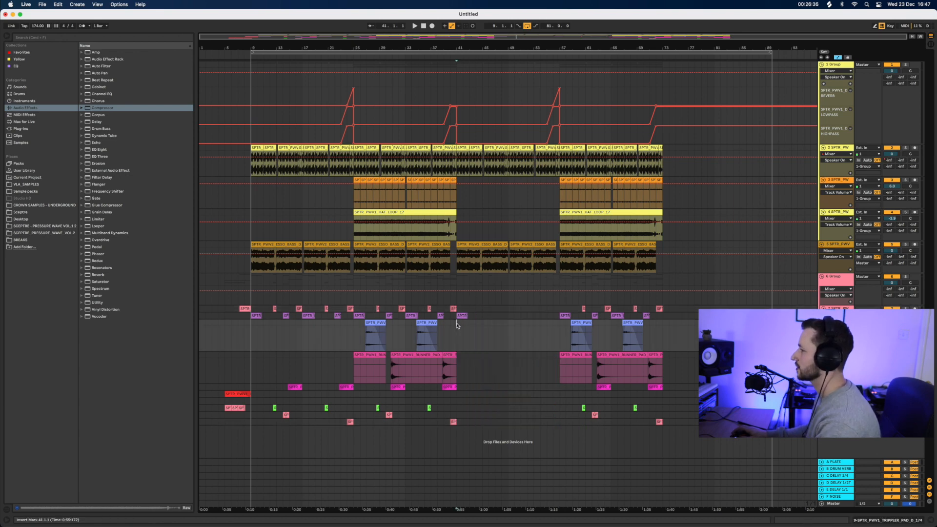
Play the arrangement from shortly before 41.1.1 through the duplicated section and stop playback past its end.
left_click(424, 301)
key("space")
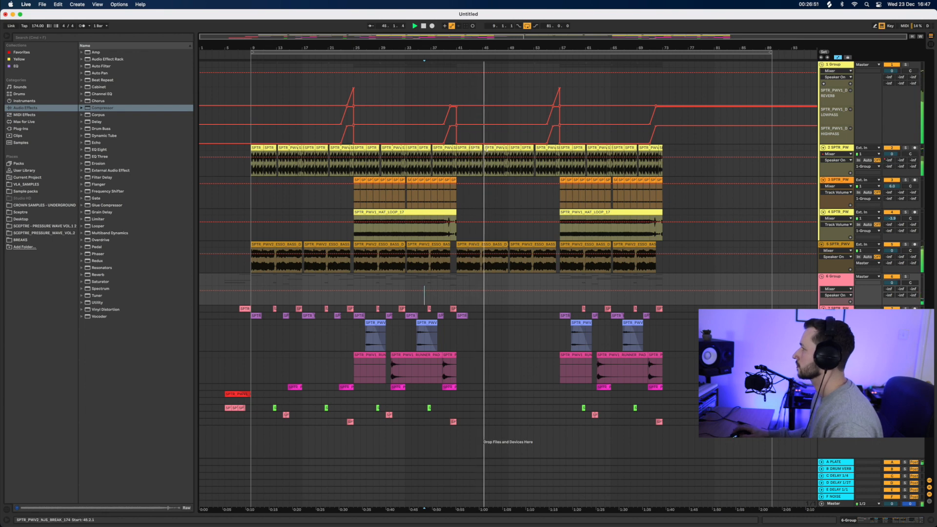
left_click(703, 336)
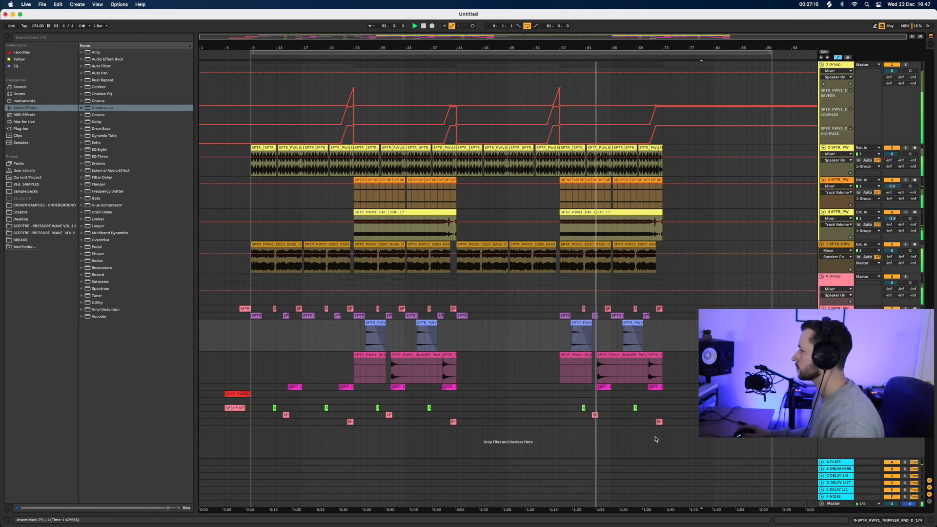
left_click(650, 422)
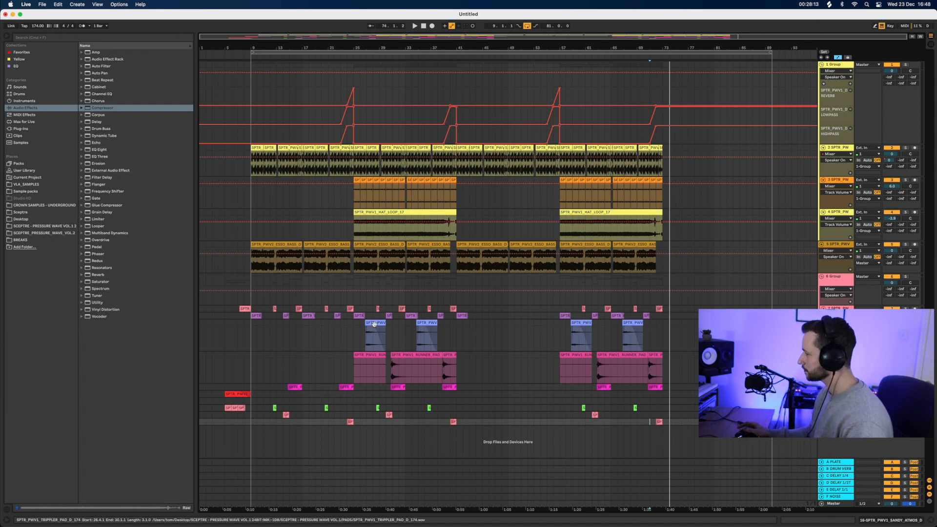
Fold the pad, bass, hat, percussion and drum break tracks, and collapse the drum group and the FX and pad group.
left_click(697, 368)
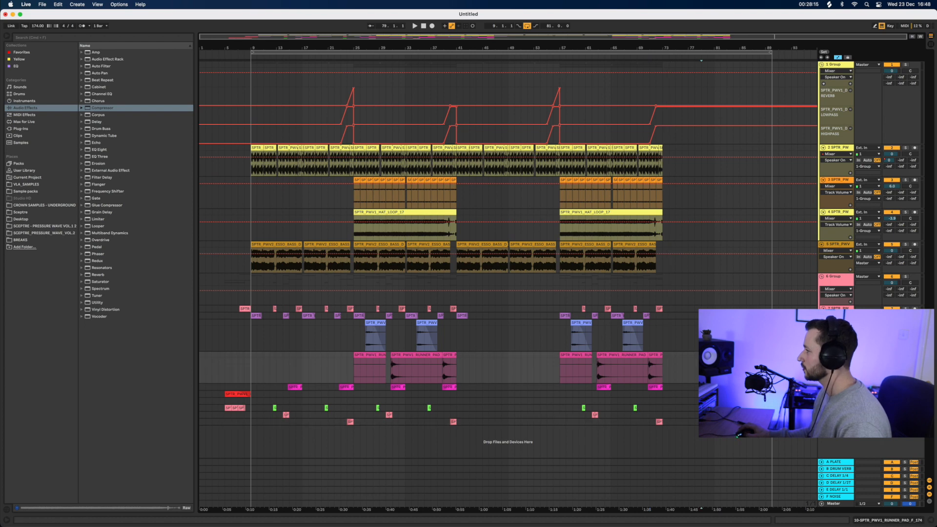
key("Left")
left_click(824, 323)
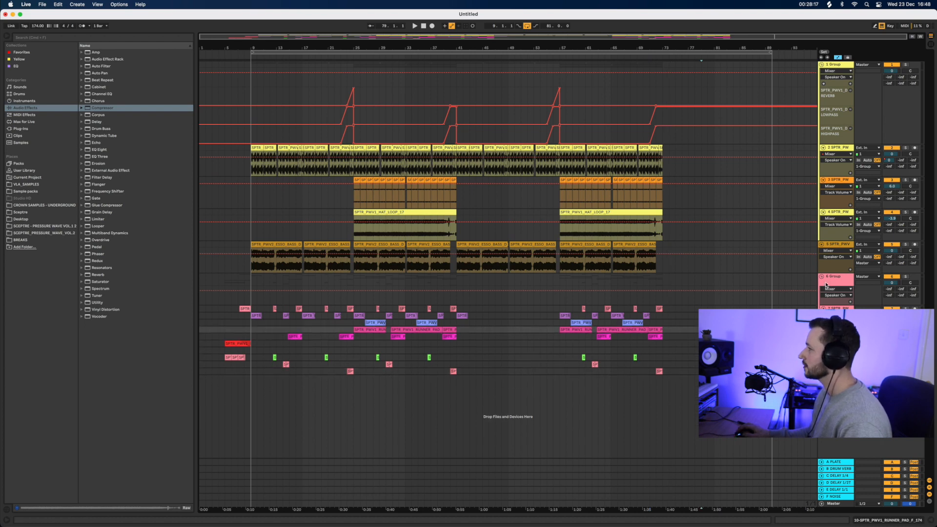
left_click(822, 277)
left_click(823, 246)
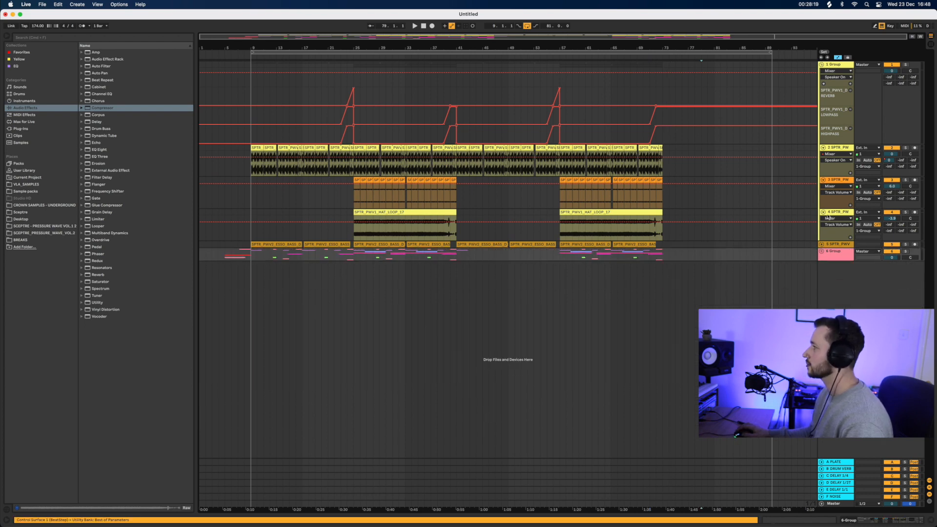
left_click(823, 213)
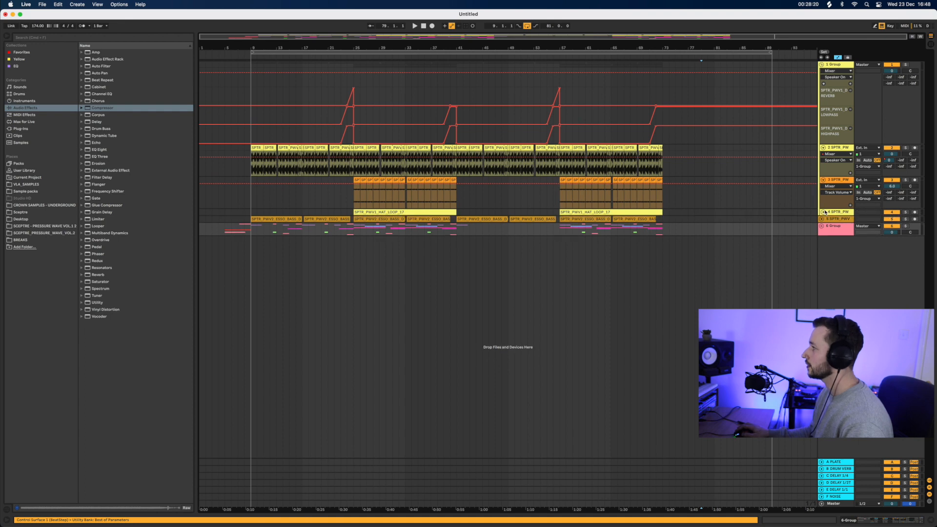
left_click(824, 181)
left_click(823, 148)
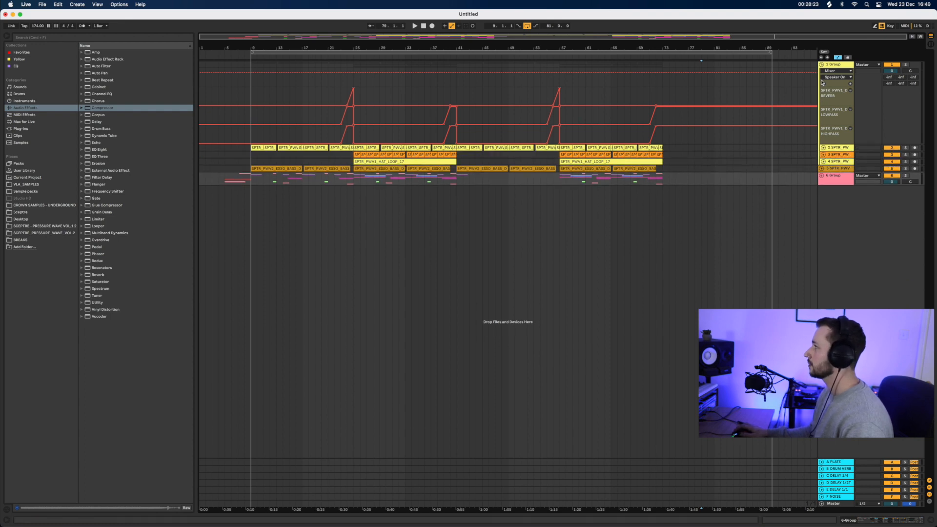
left_click(822, 65)
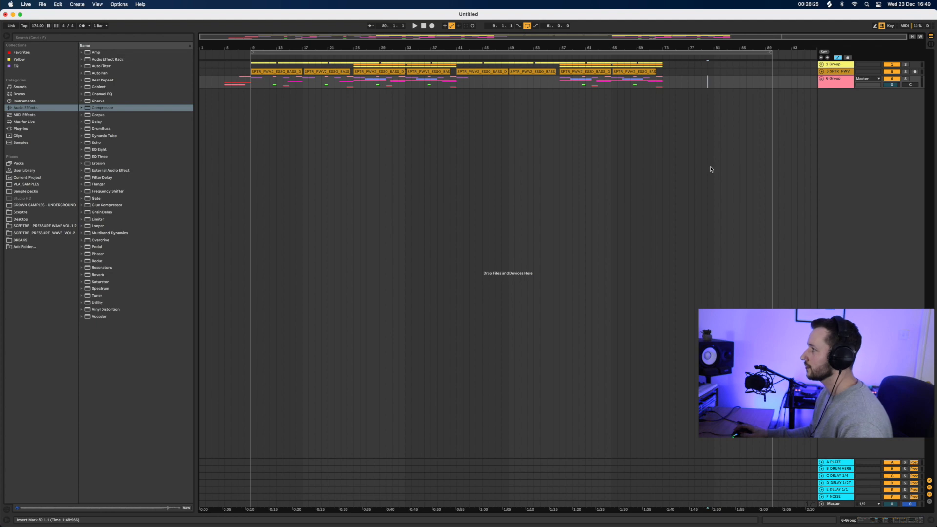